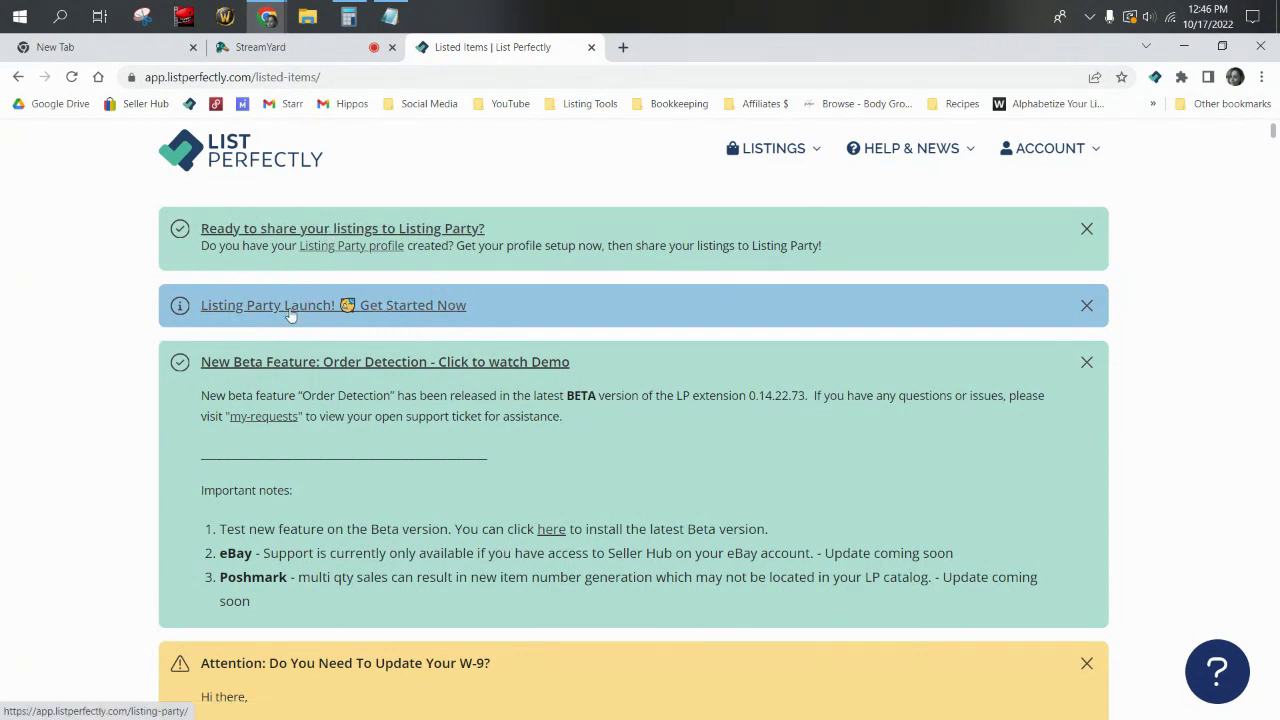
Open the "Listing Party Launch! Get Started Now" announcement from the listed items page
scroll(574, 386, down, 3)
scroll(570, 406, up, 3)
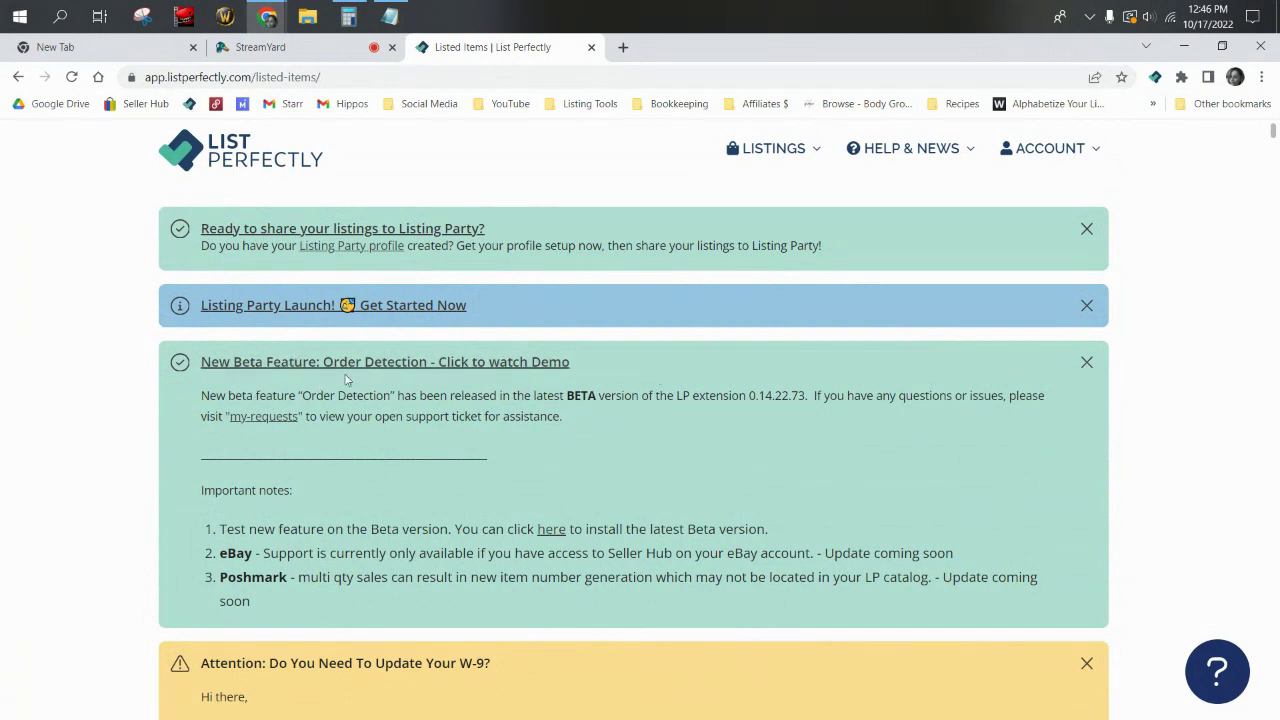
scroll(346, 378, down, 3)
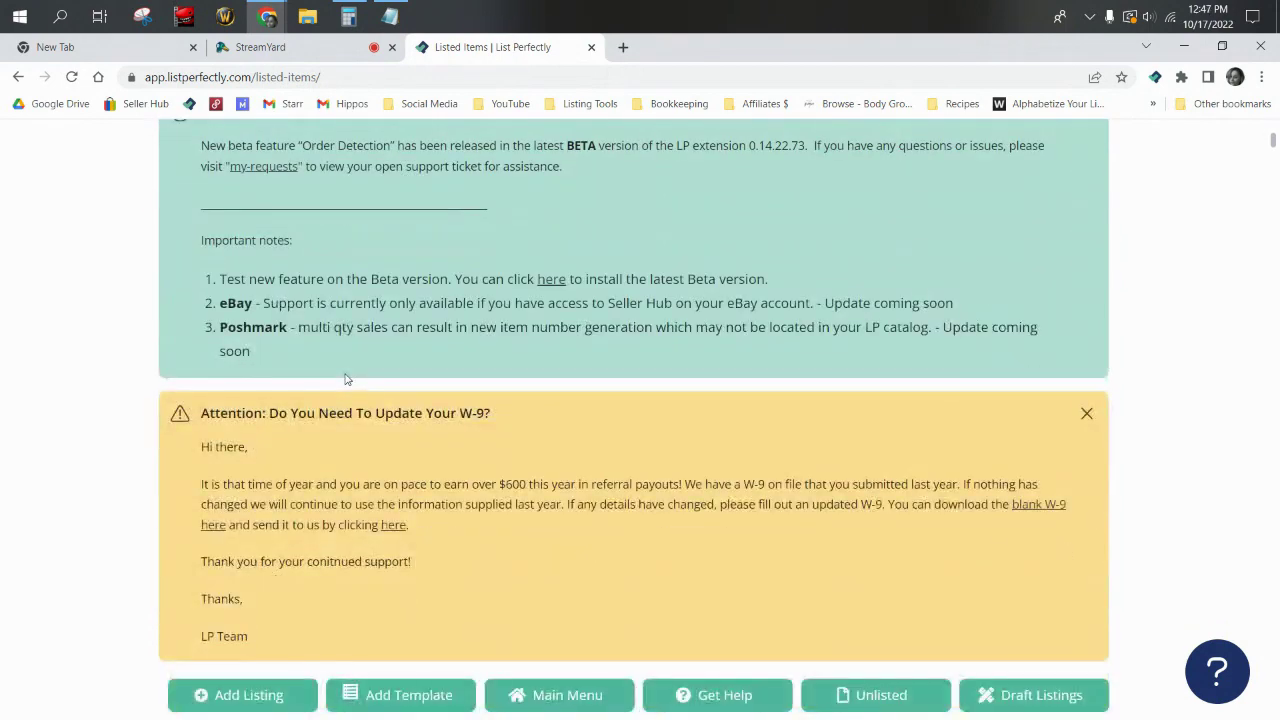
scroll(346, 378, down, 1)
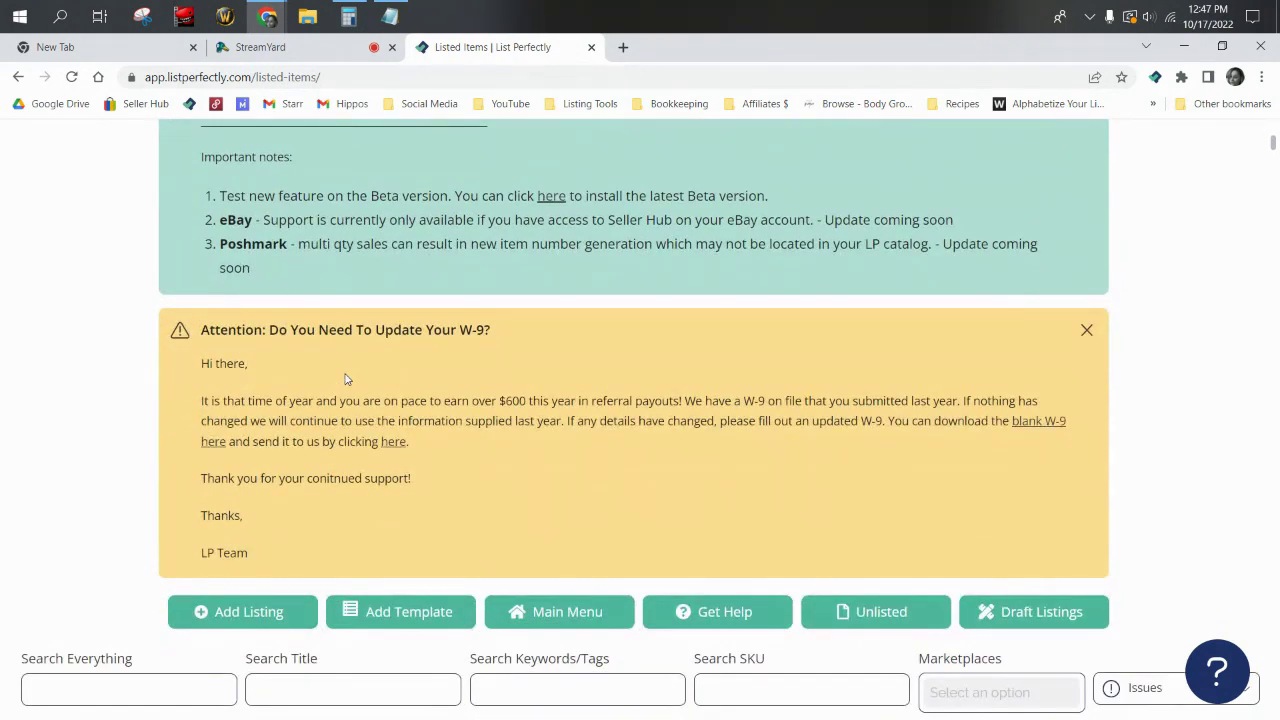
scroll(346, 378, up, 4)
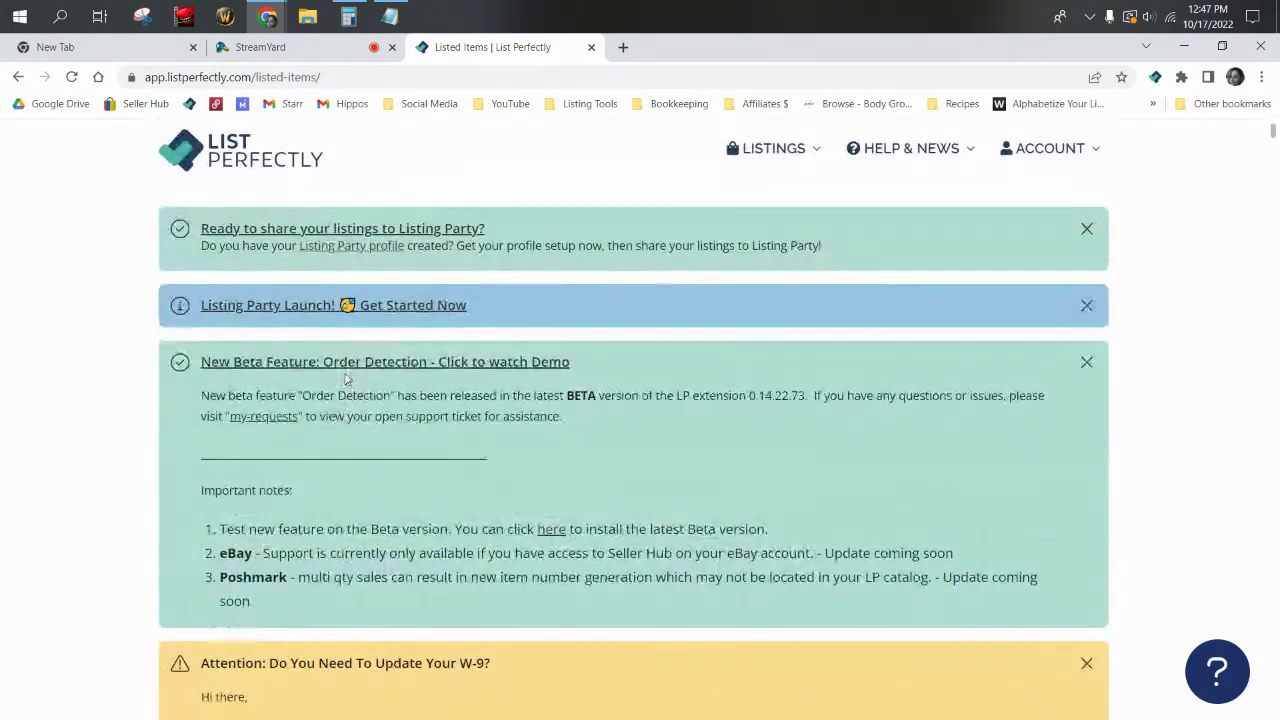
click(360, 306)
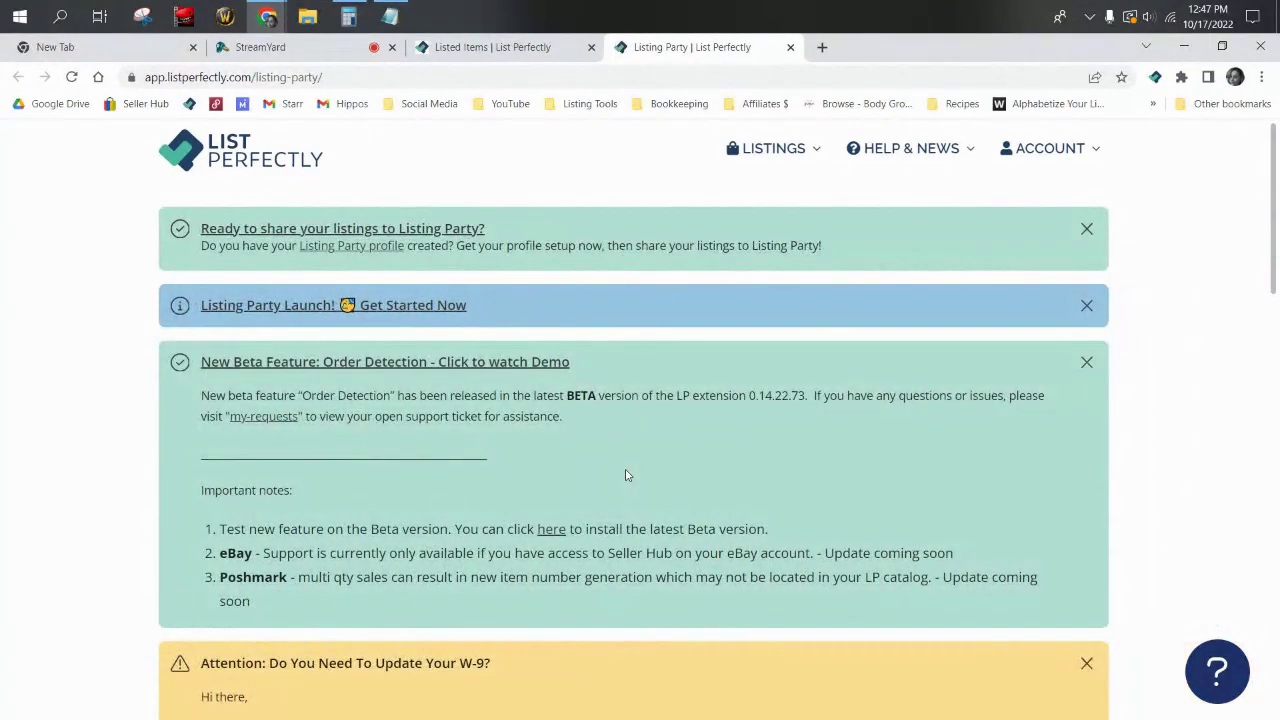
Play the Listing Party introduction video from the beginning with its sound turned on
scroll(563, 425, down, 7)
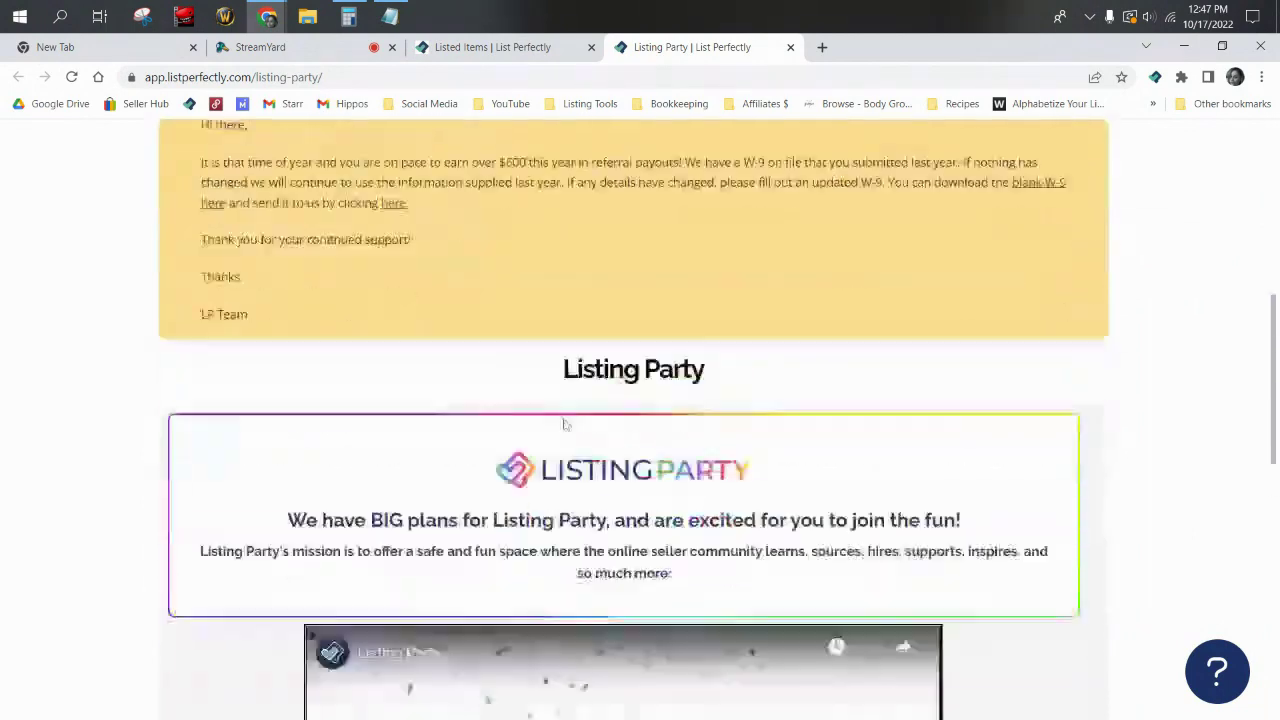
scroll(564, 425, down, 2)
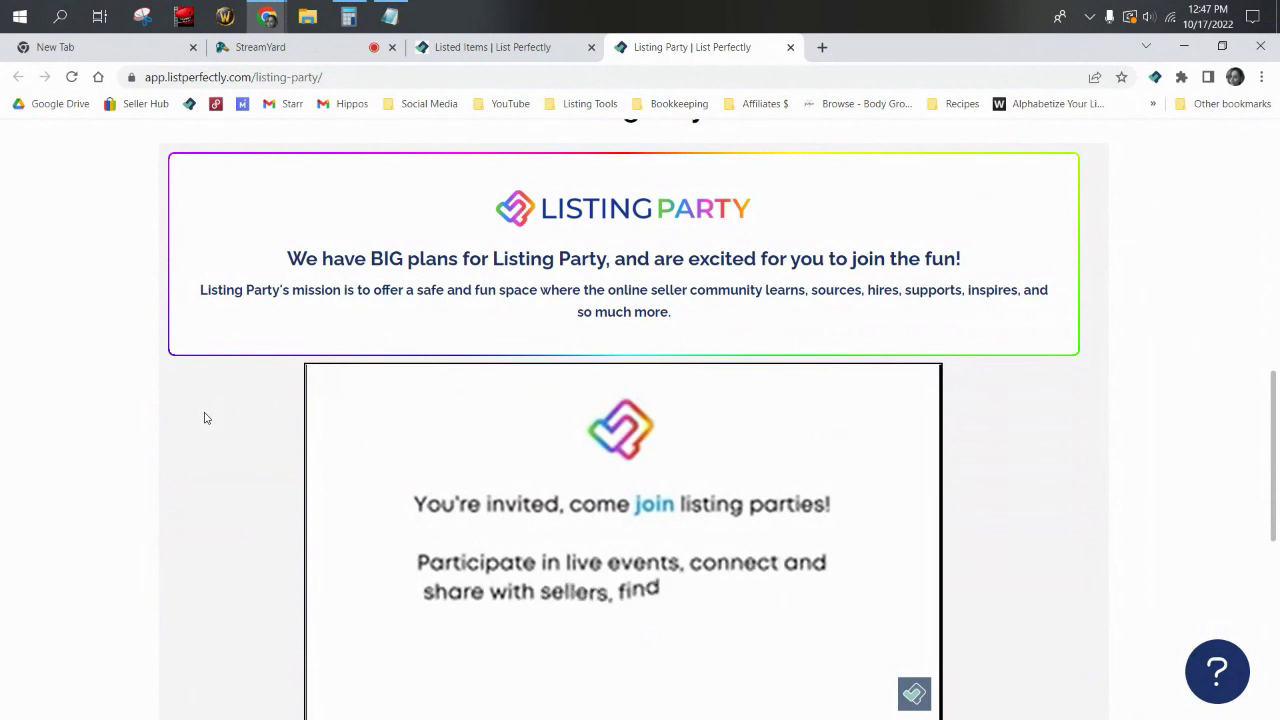
scroll(204, 418, down, 1)
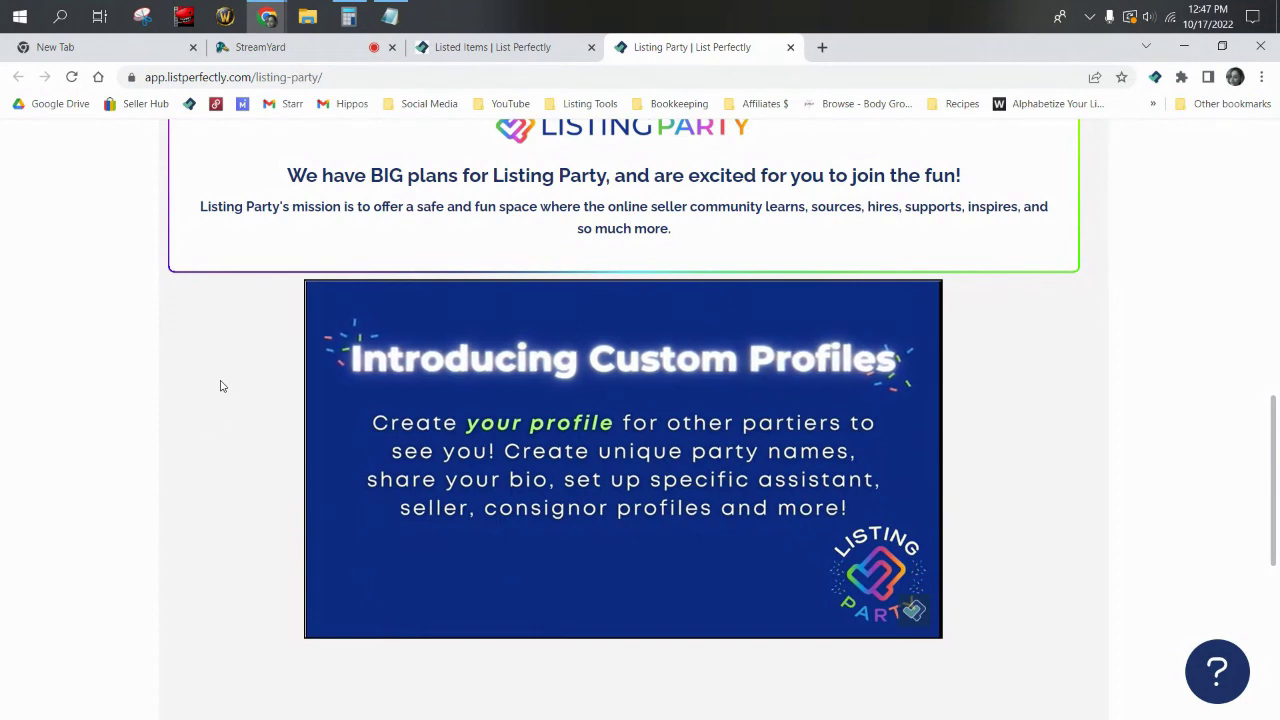
scroll(243, 470, down, 1)
scroll(333, 535, up, 1)
scroll(400, 517, up, 1)
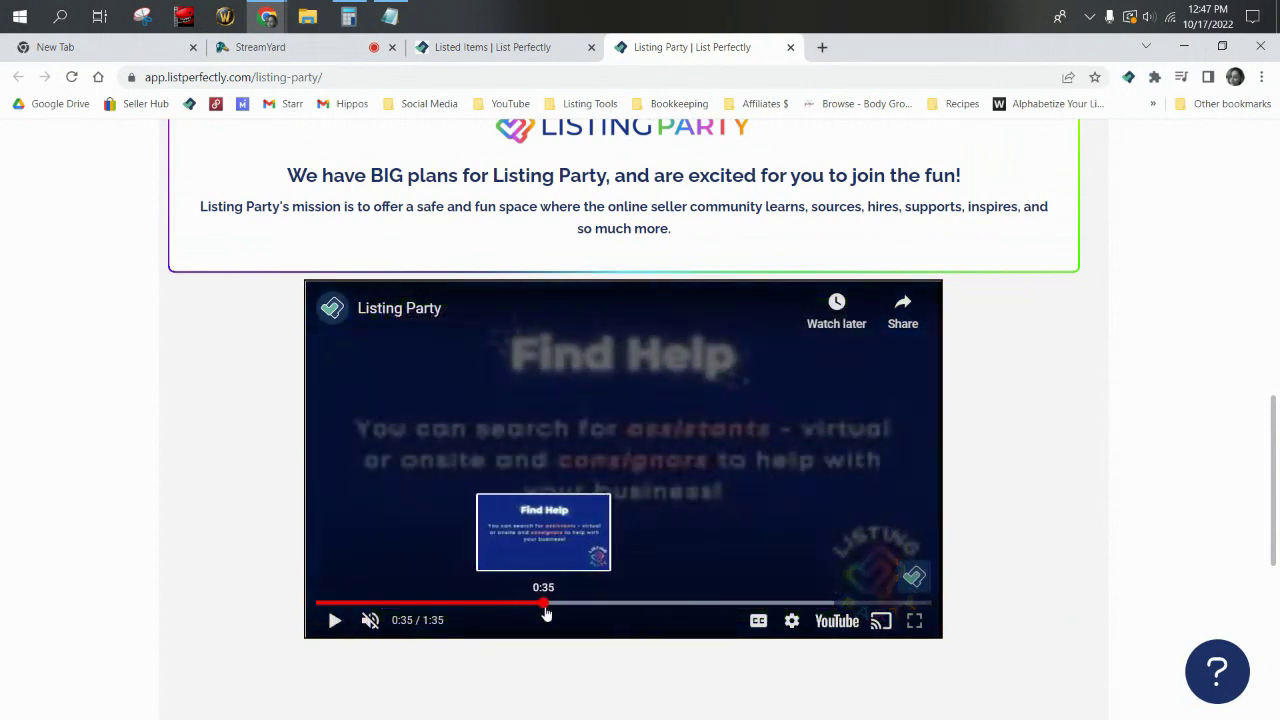
click(322, 605)
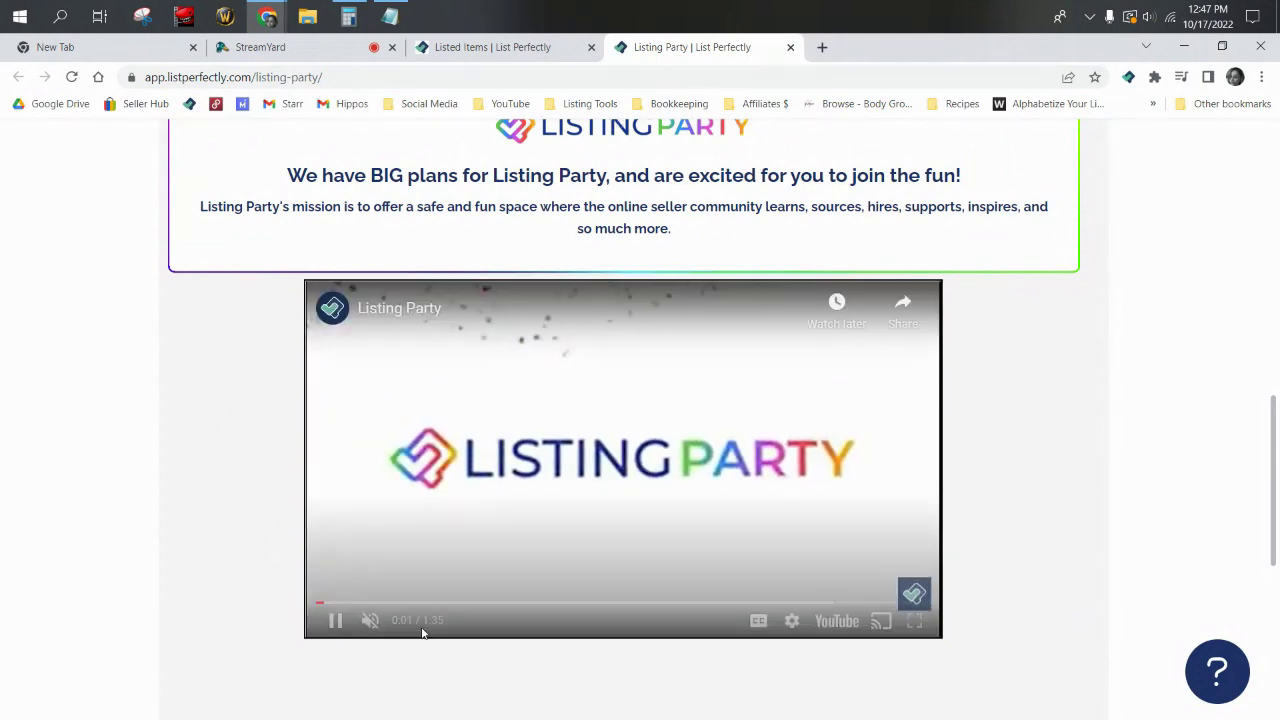
scroll(429, 646, down, 3)
scroll(423, 637, up, 3)
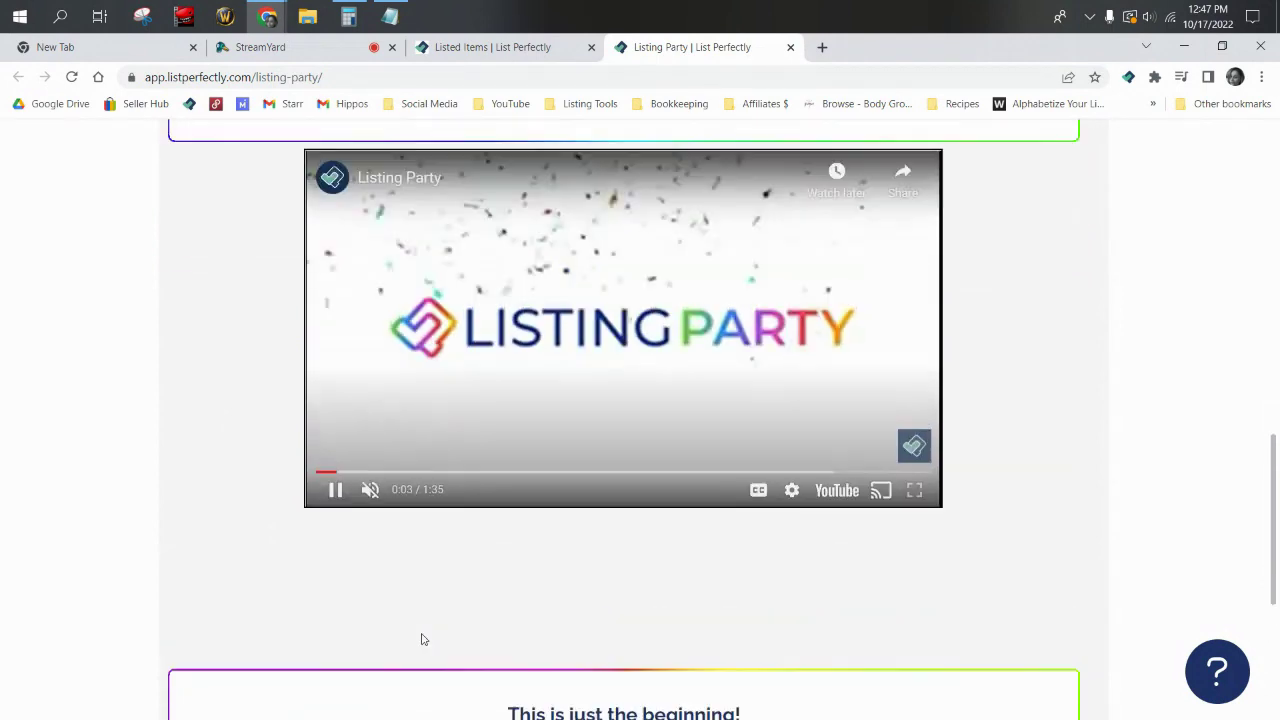
click(369, 622)
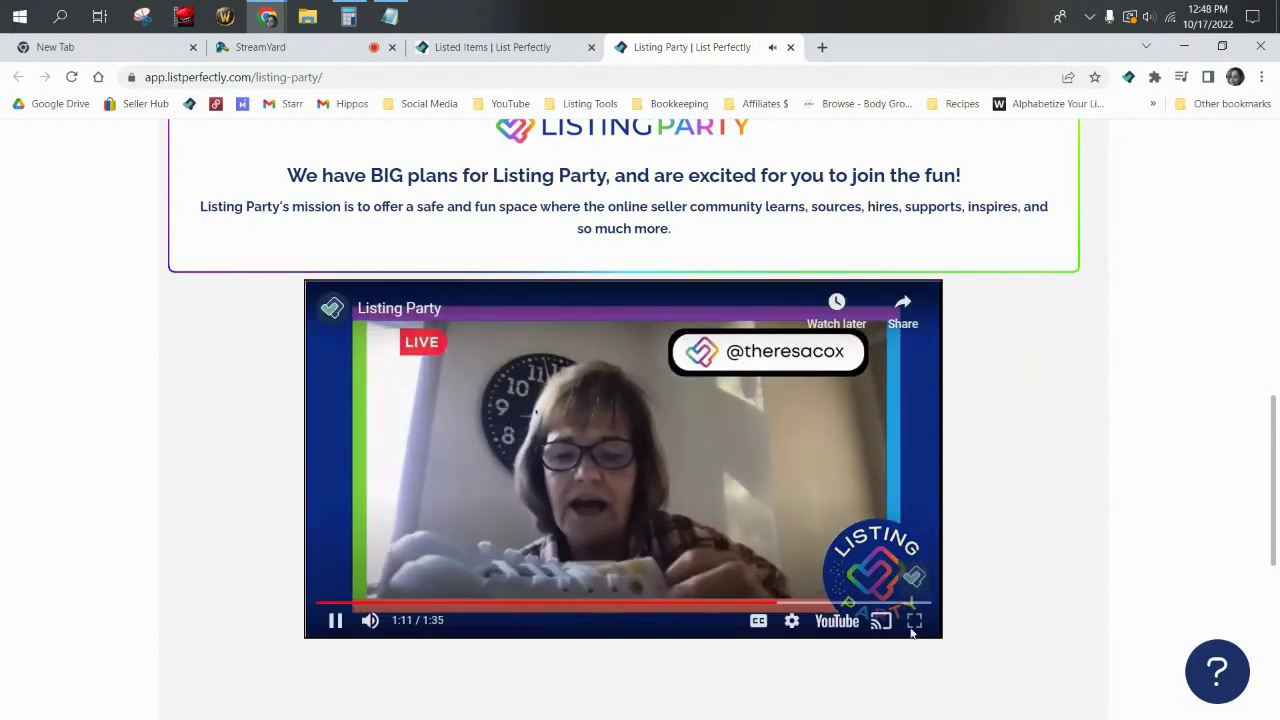
Try to show the introduction video in full screen, and pause its playback
click(915, 622)
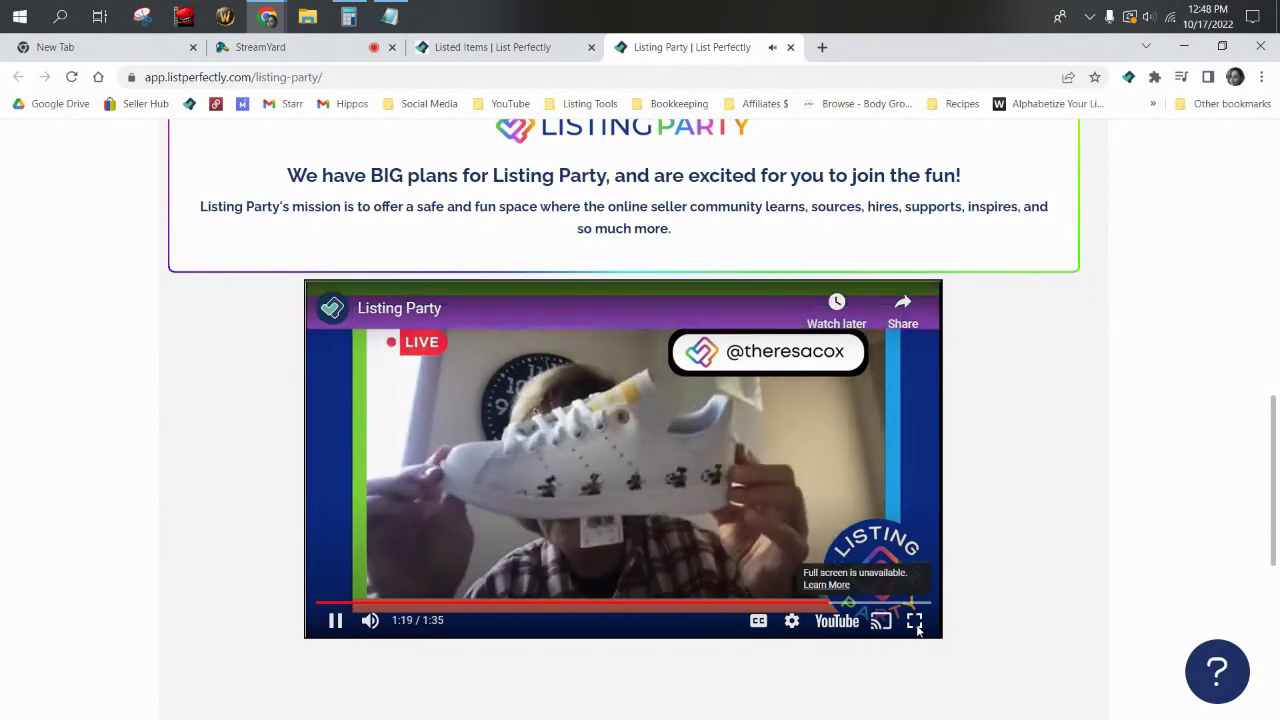
click(333, 621)
Proceed from the "This is just the beginning!" invitation to the Listing Party rules
scroll(151, 509, down, 2)
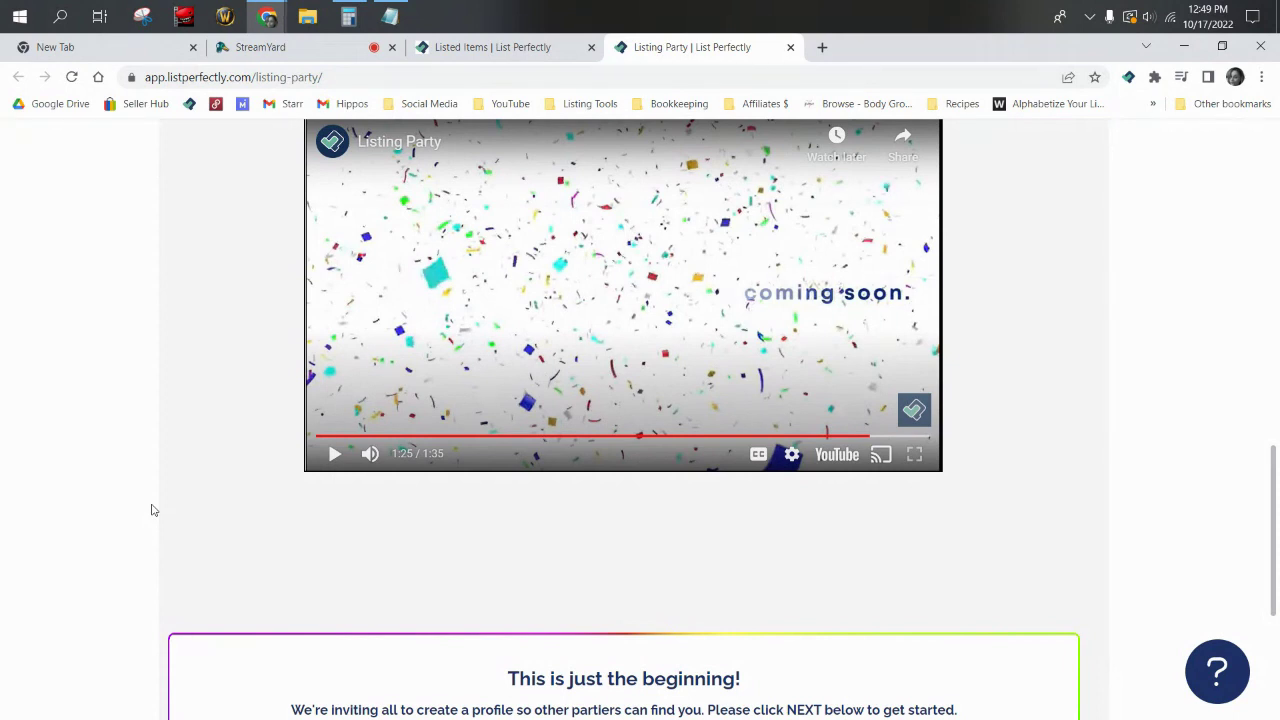
scroll(9, 280, down, 3)
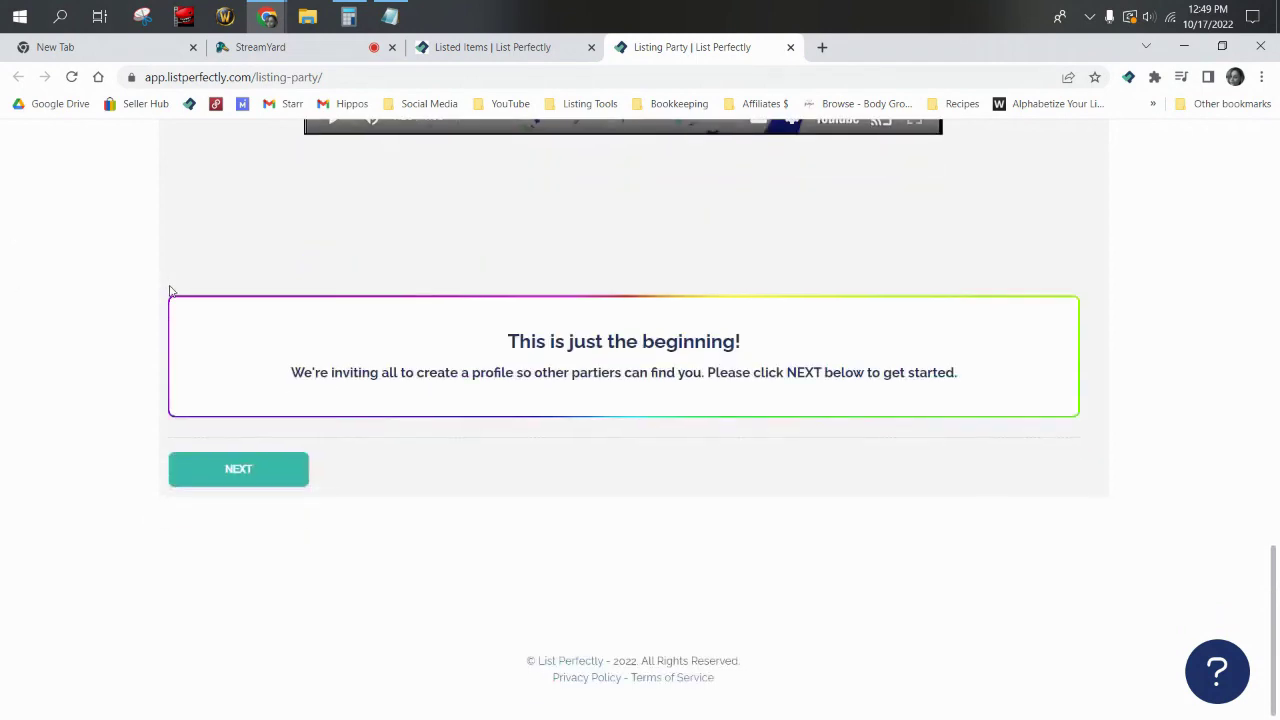
click(254, 467)
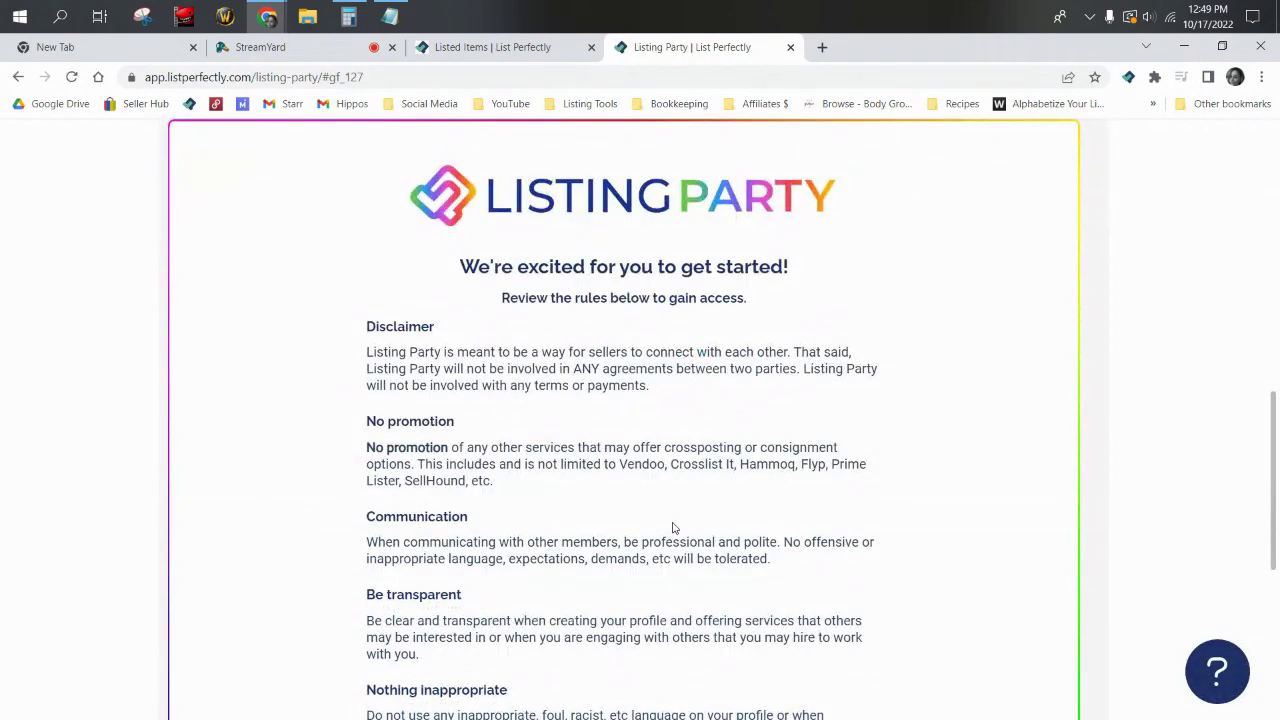
Review the Listing Party rules, agree to them, and continue to the Listing Party site
scroll(676, 528, down, 1)
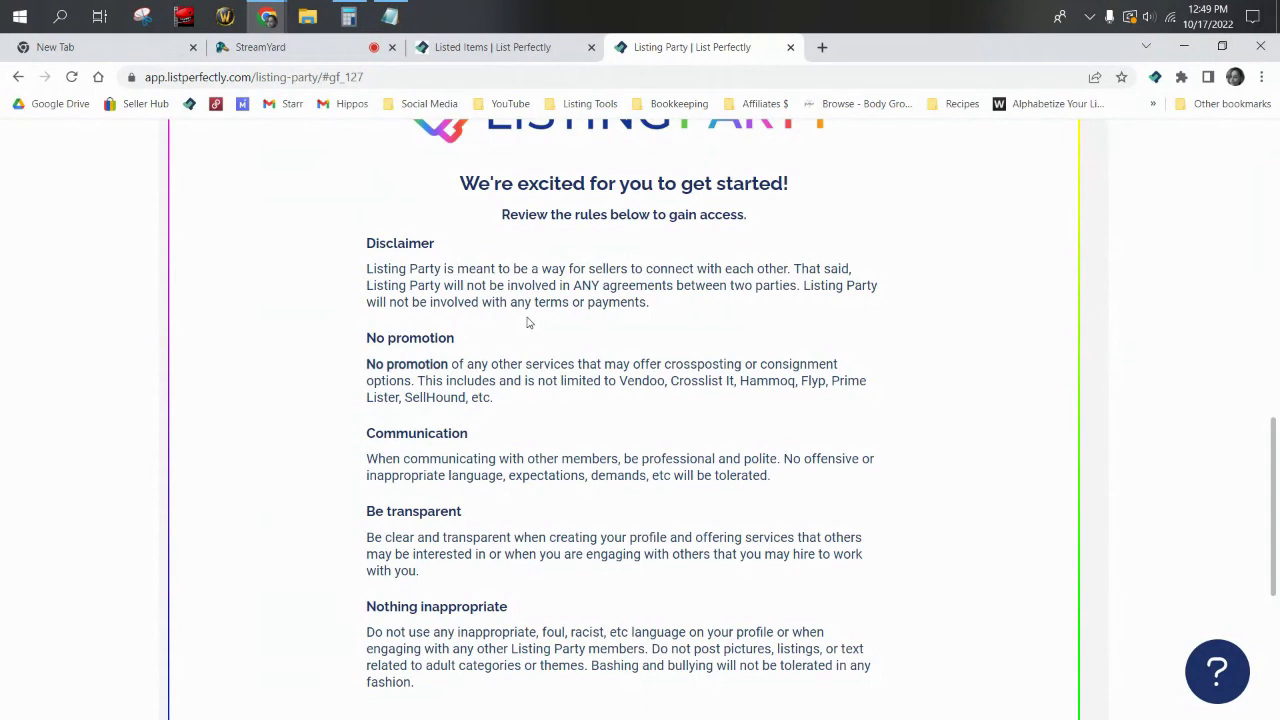
scroll(538, 340, down, 1)
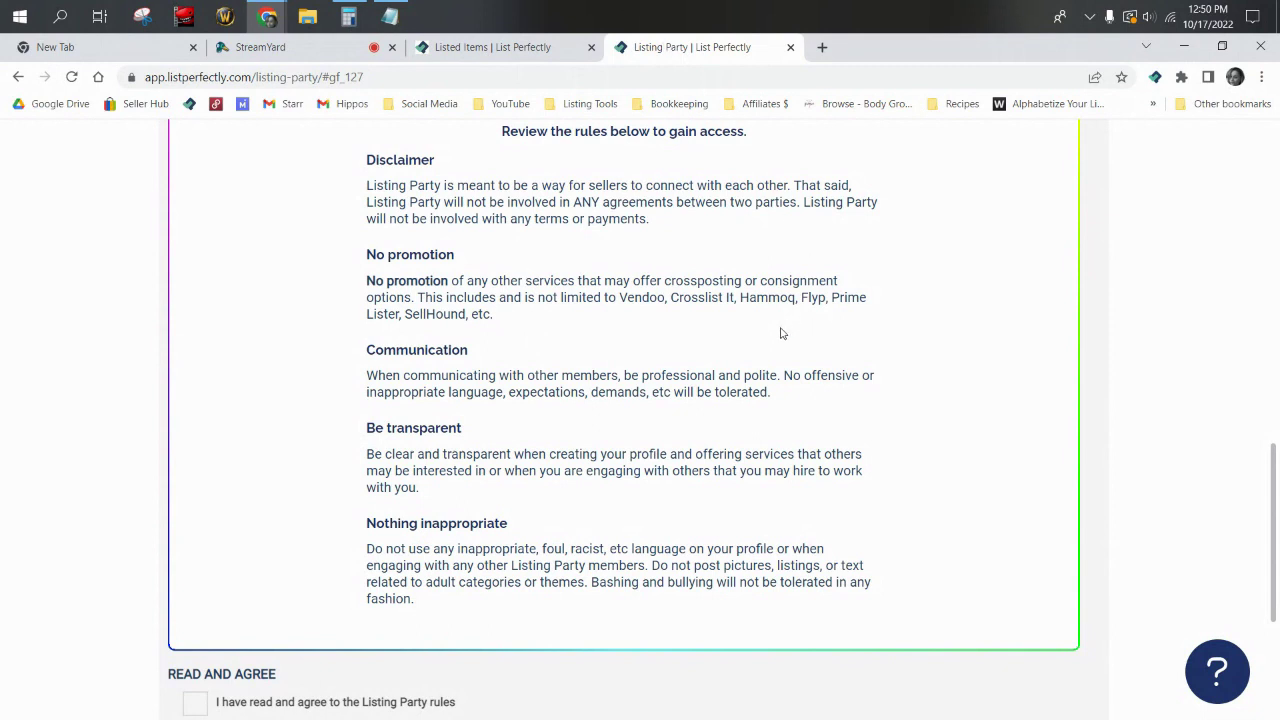
scroll(715, 392, down, 1)
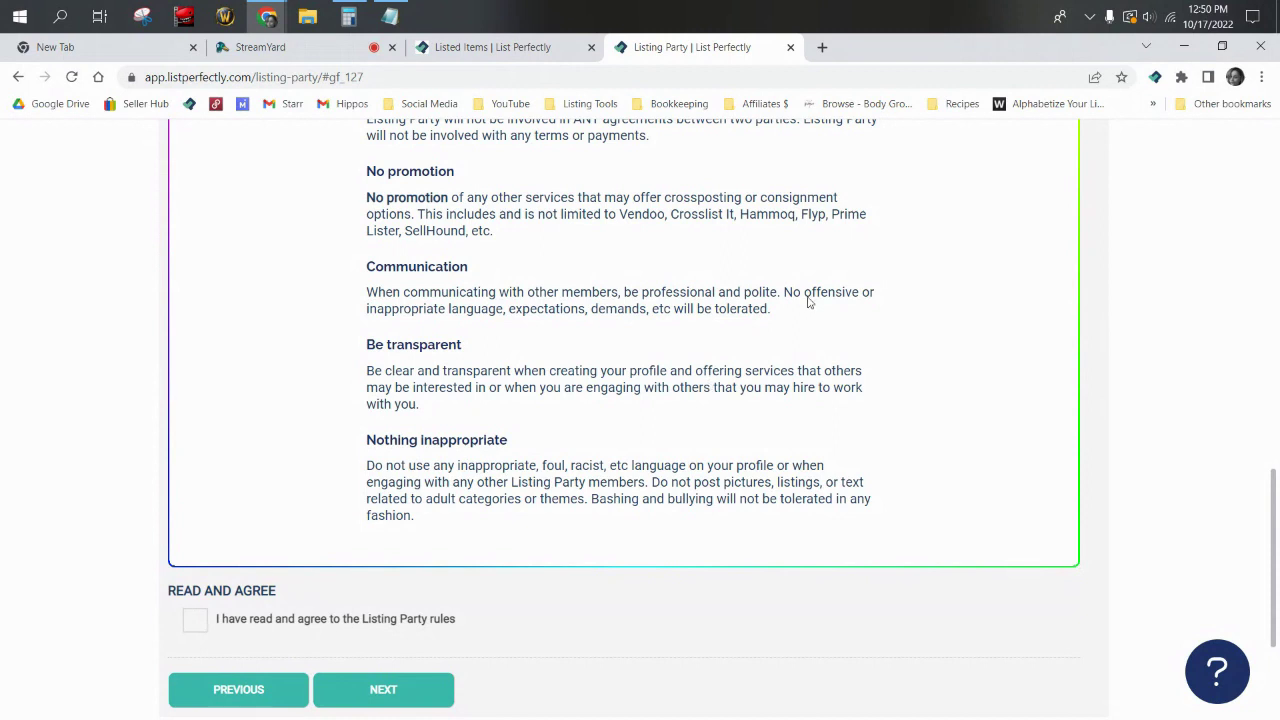
scroll(715, 354, down, 3)
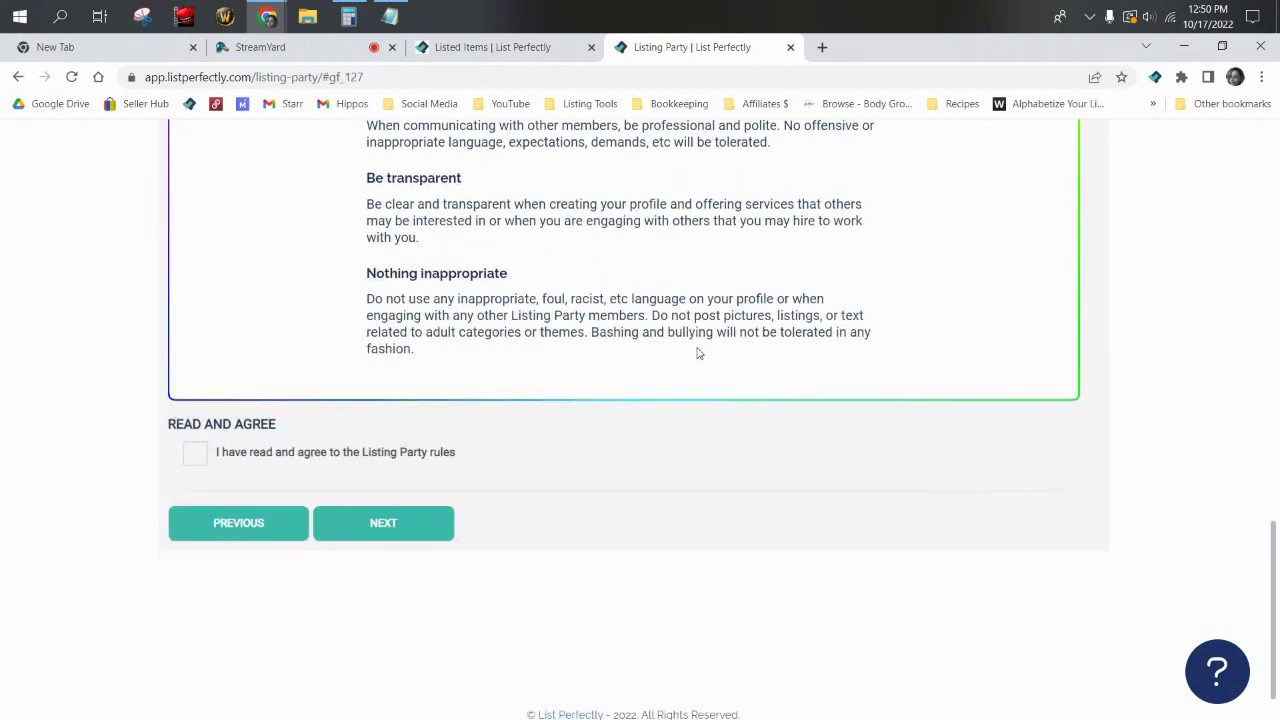
scroll(698, 352, down, 1)
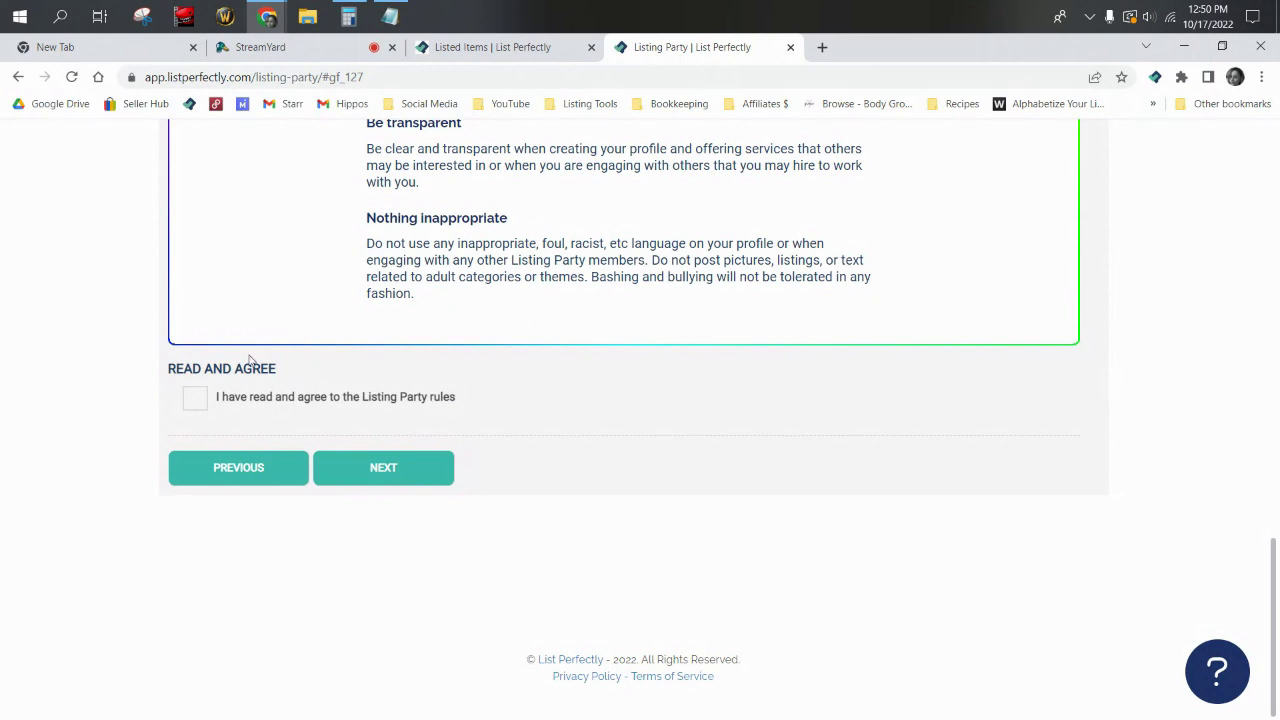
click(193, 399)
click(429, 480)
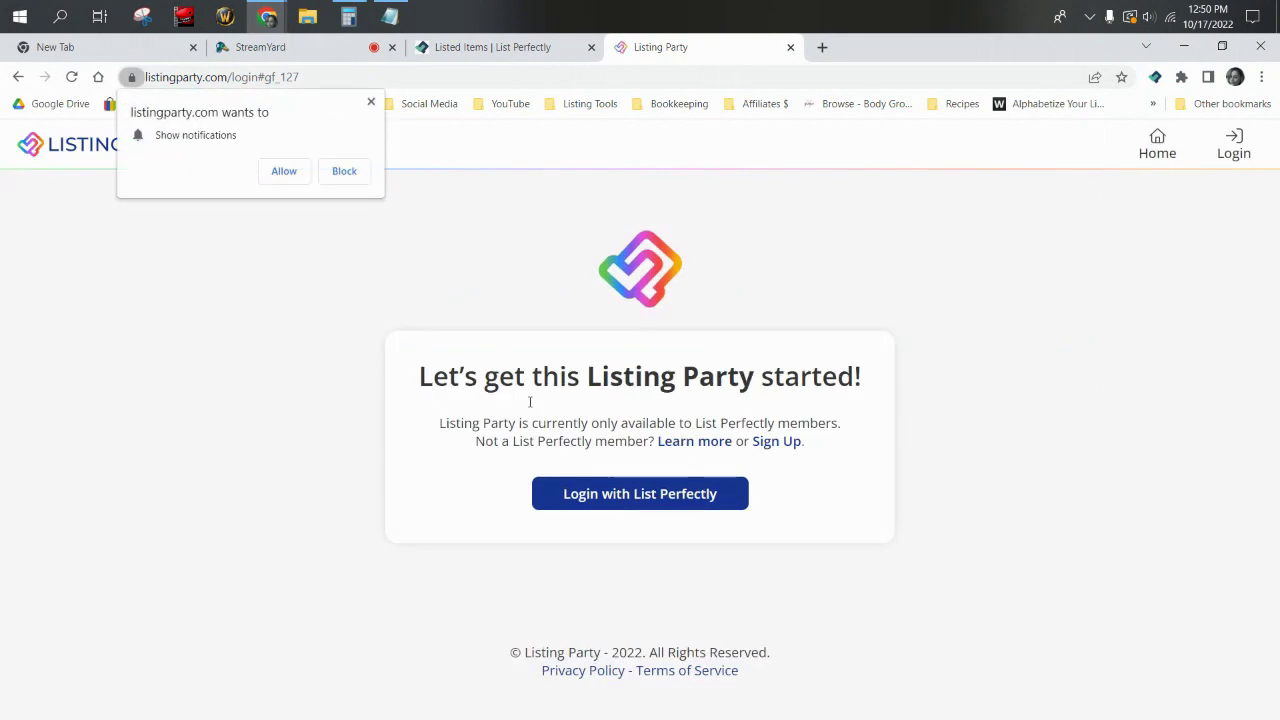
Allow notifications from listingparty.com and log in with the List Perfectly account
click(284, 171)
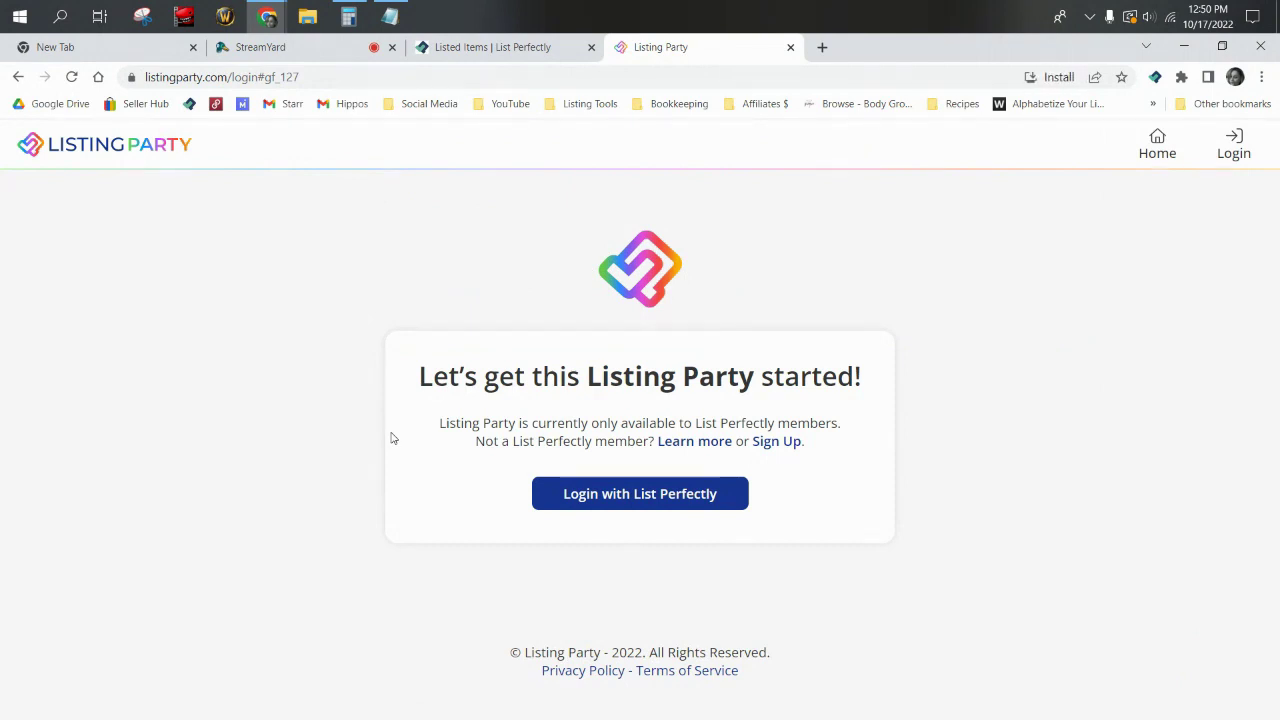
click(632, 509)
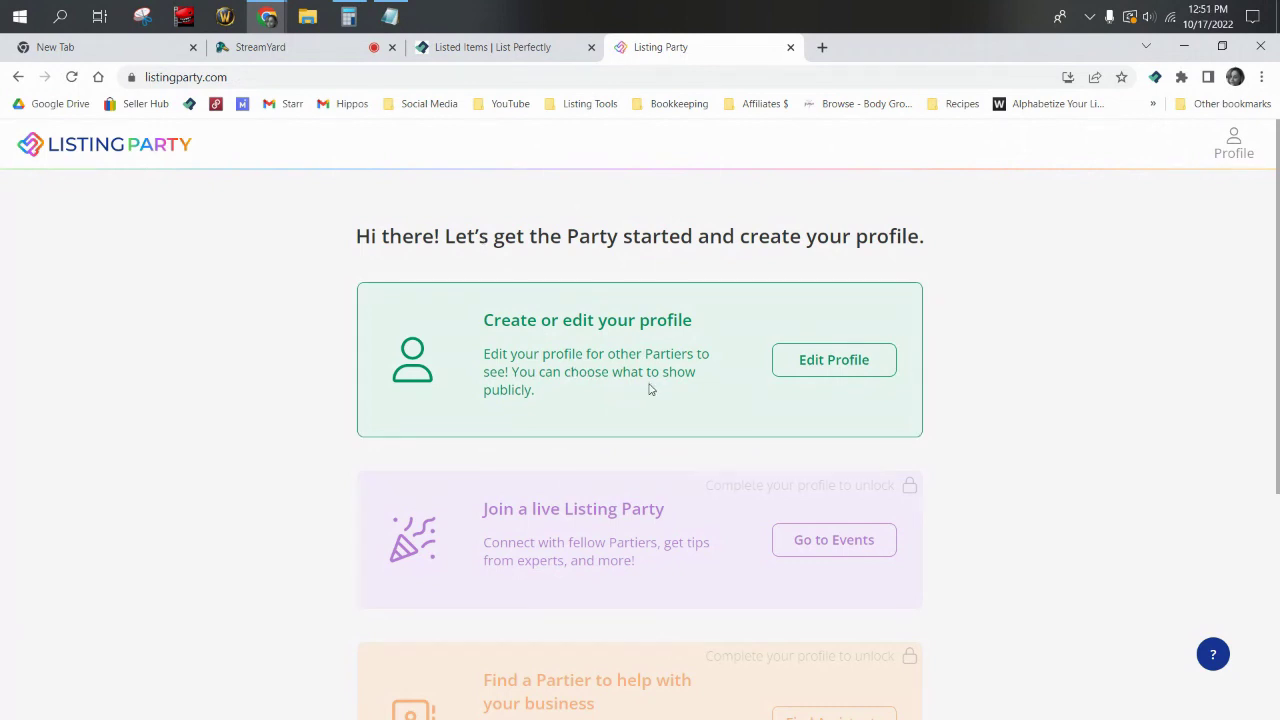
Look over the Listing Party home options and open the profile for editing
scroll(649, 389, down, 1)
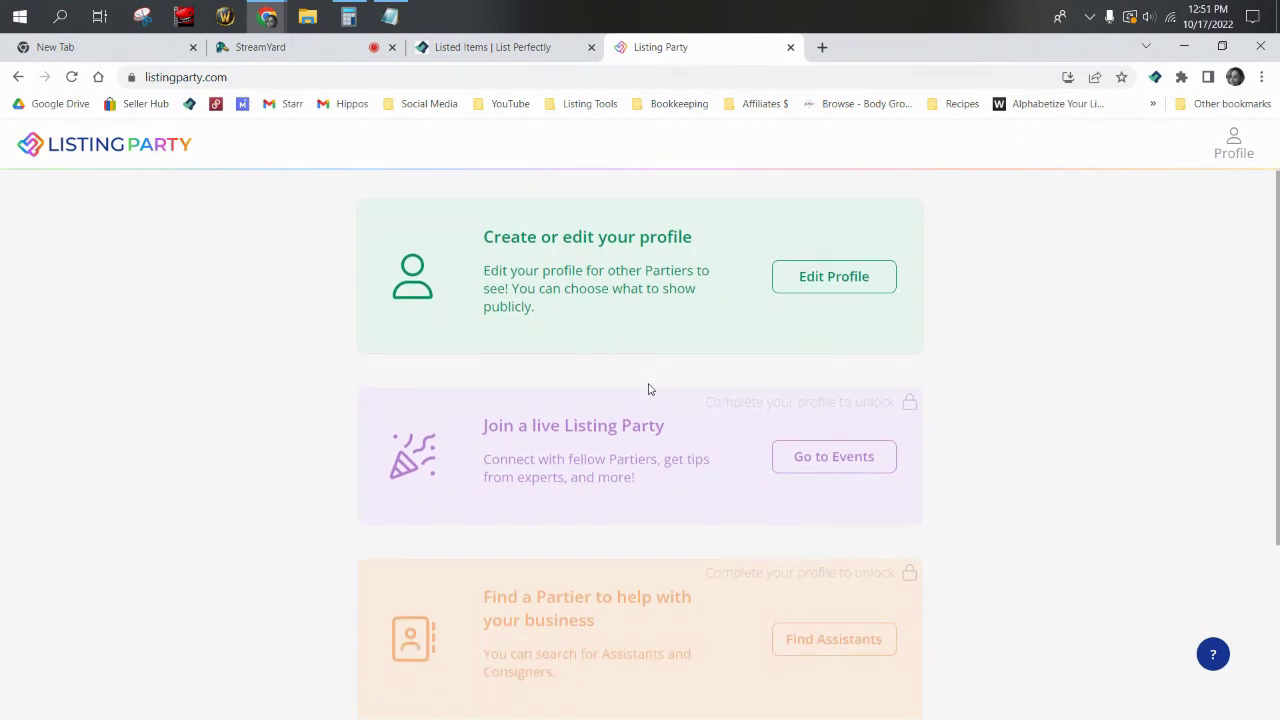
scroll(648, 389, down, 1)
scroll(583, 420, down, 2)
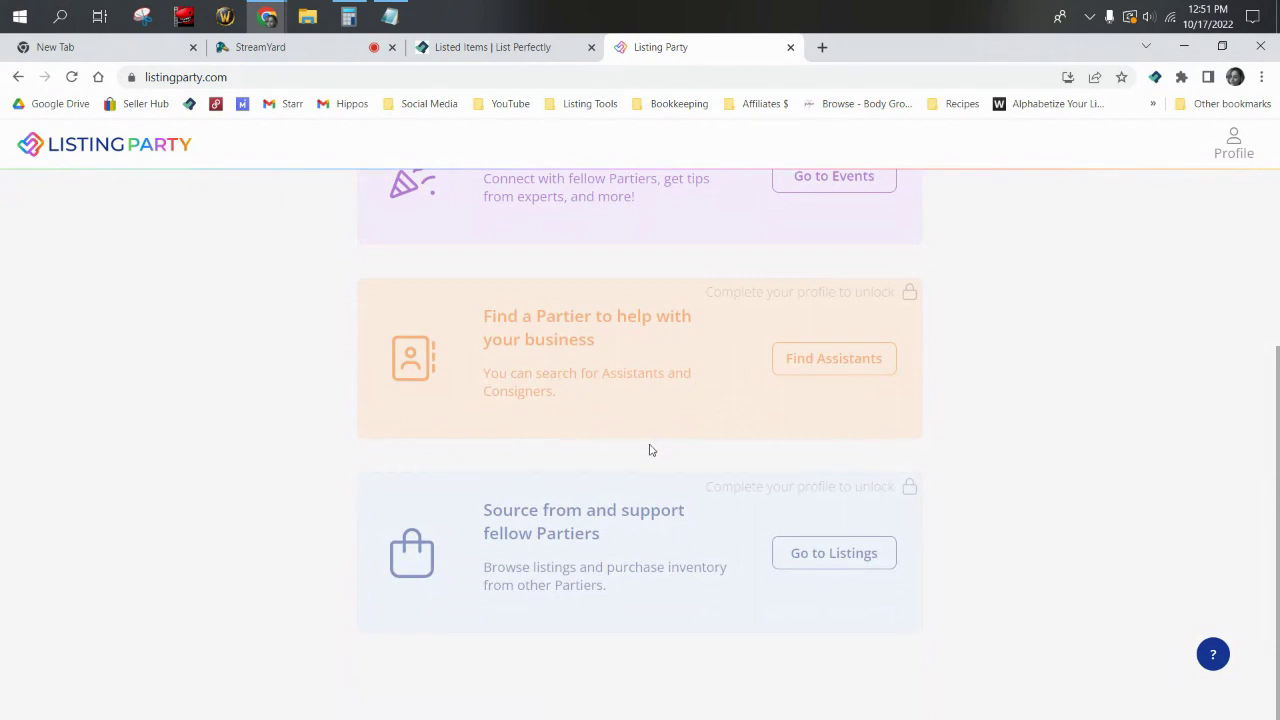
scroll(715, 596, up, 3)
click(826, 359)
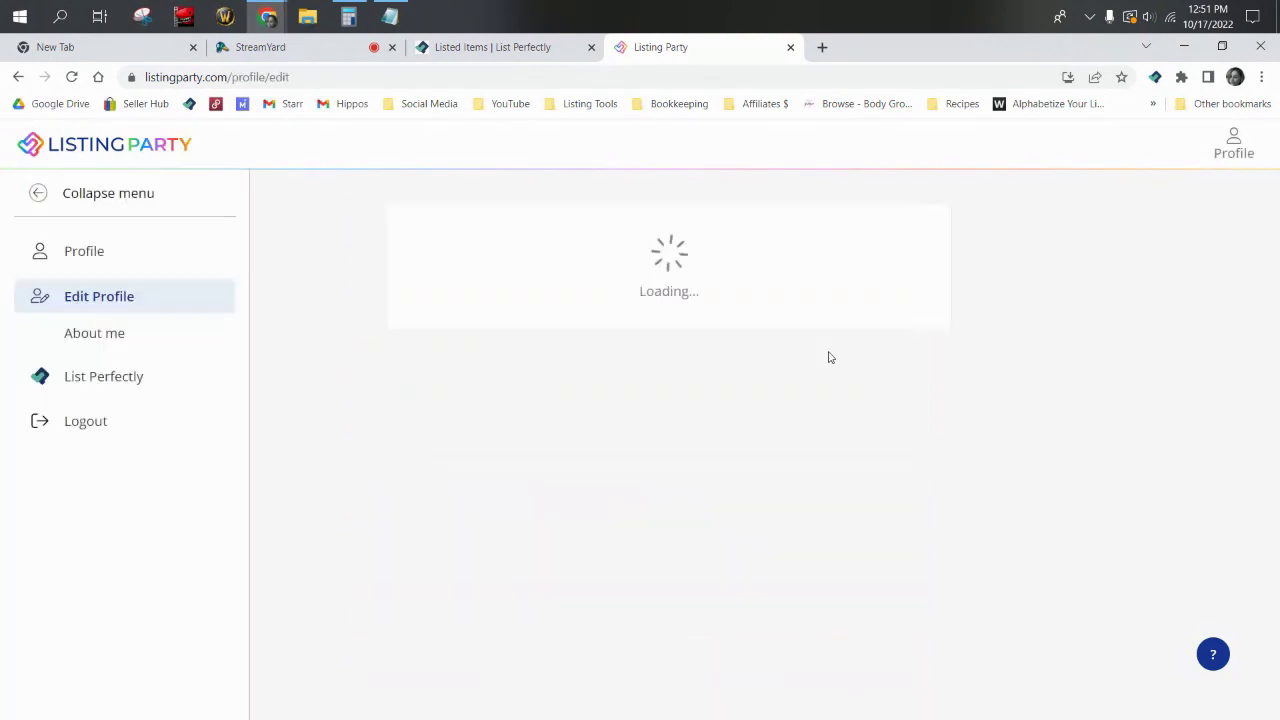
Replace the profile's first and last name with the member's own full name
drag(789, 389, 662, 404)
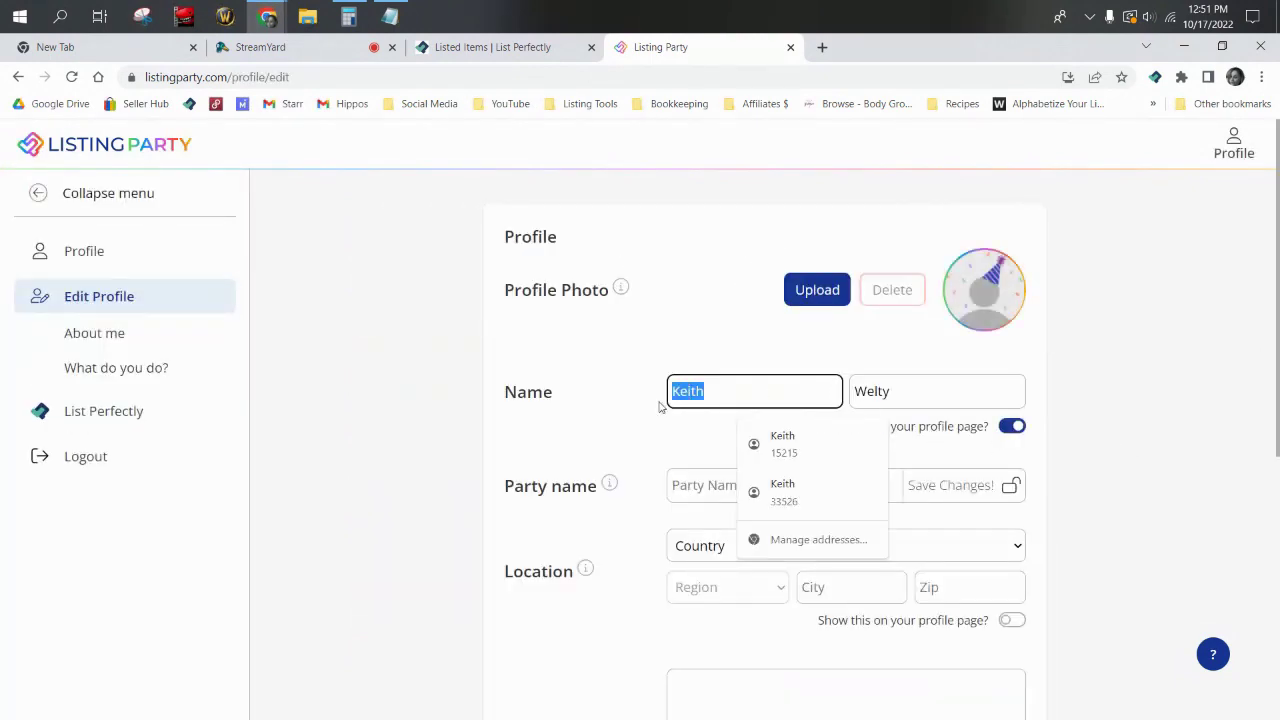
click(750, 388)
drag(750, 388, 647, 399)
text(Starr)
key(Tab)
text(Brys)
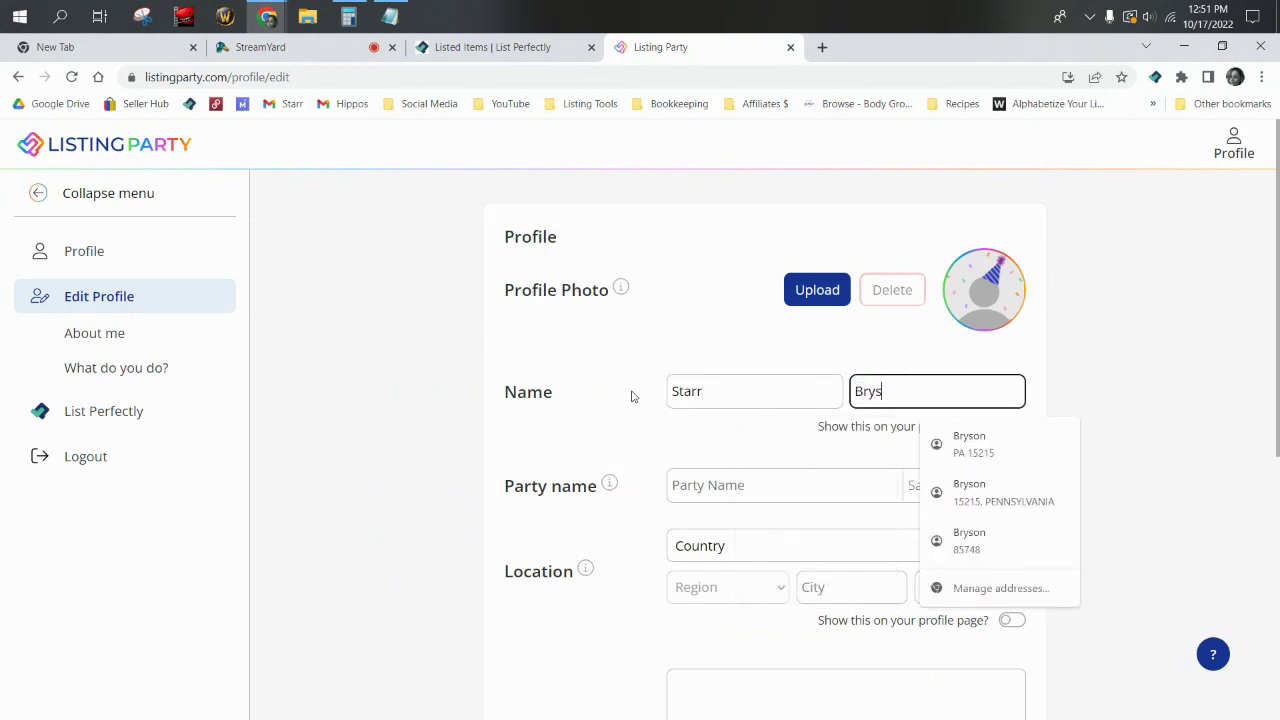
text(on)
Upload the Capture_PNG image from The Hippo Hut's Logo Pics folder as the profile photo
click(817, 292)
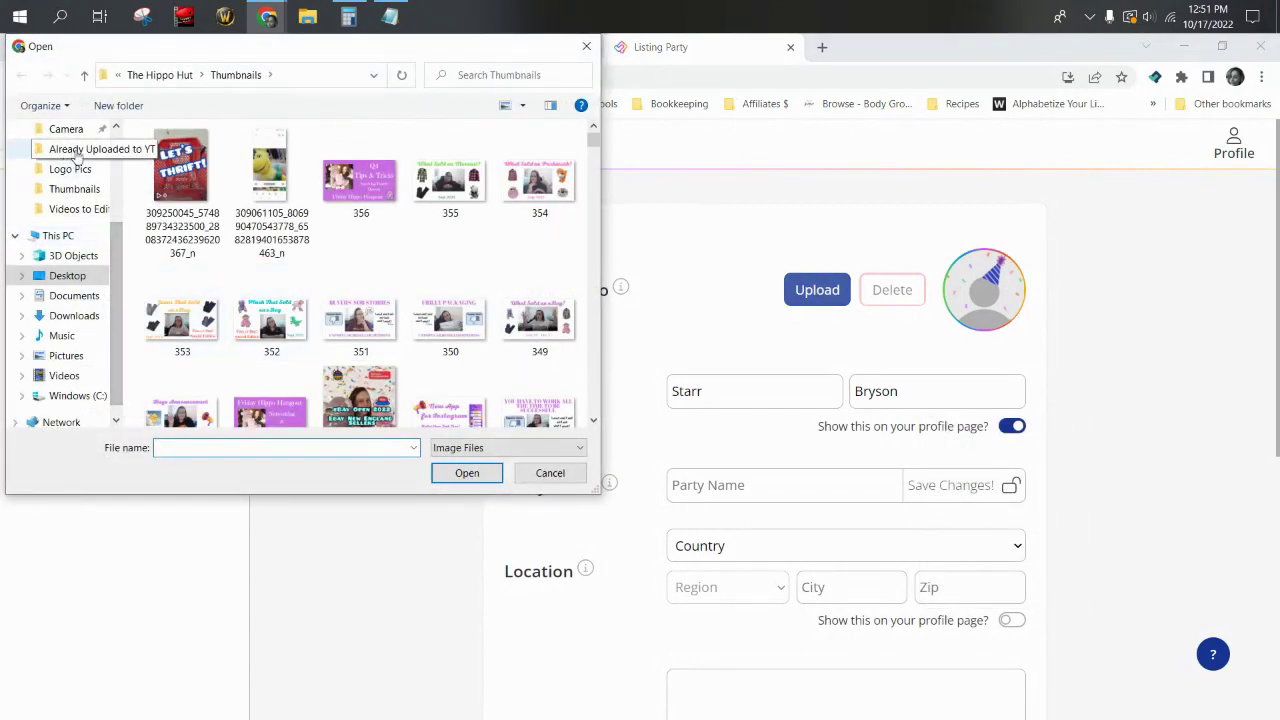
scroll(85, 160, up, 1)
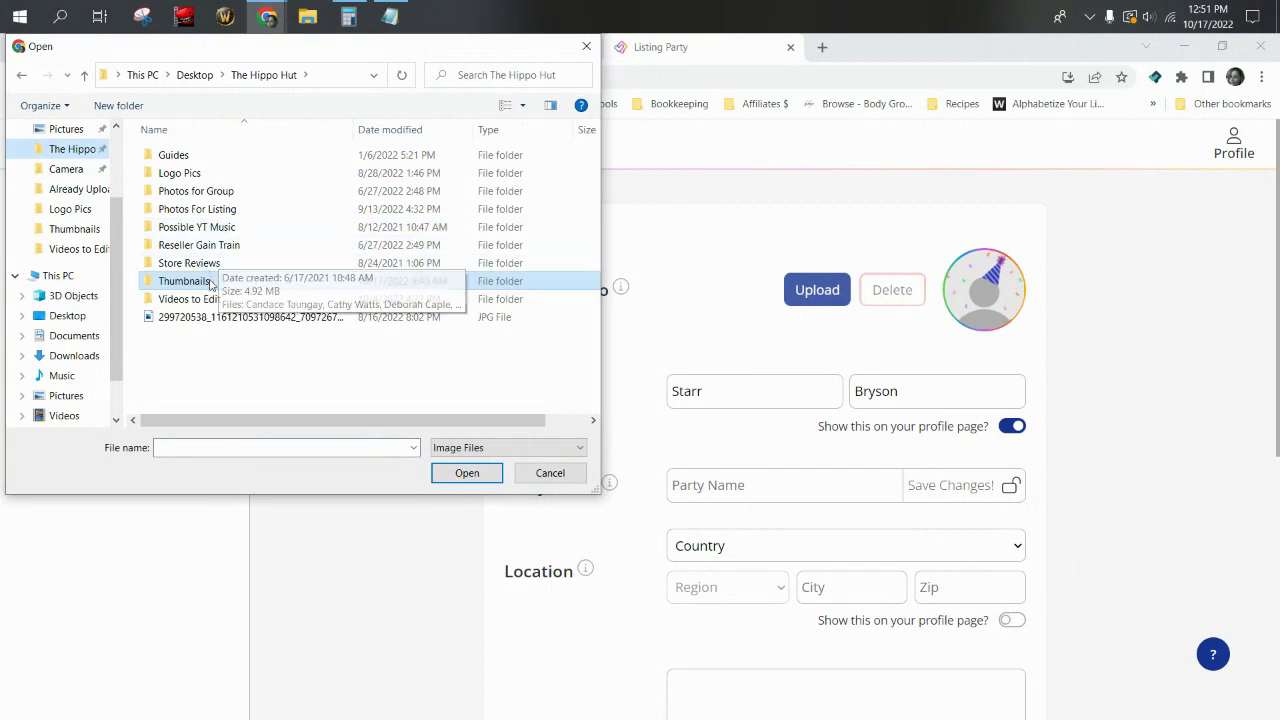
double_click(201, 176)
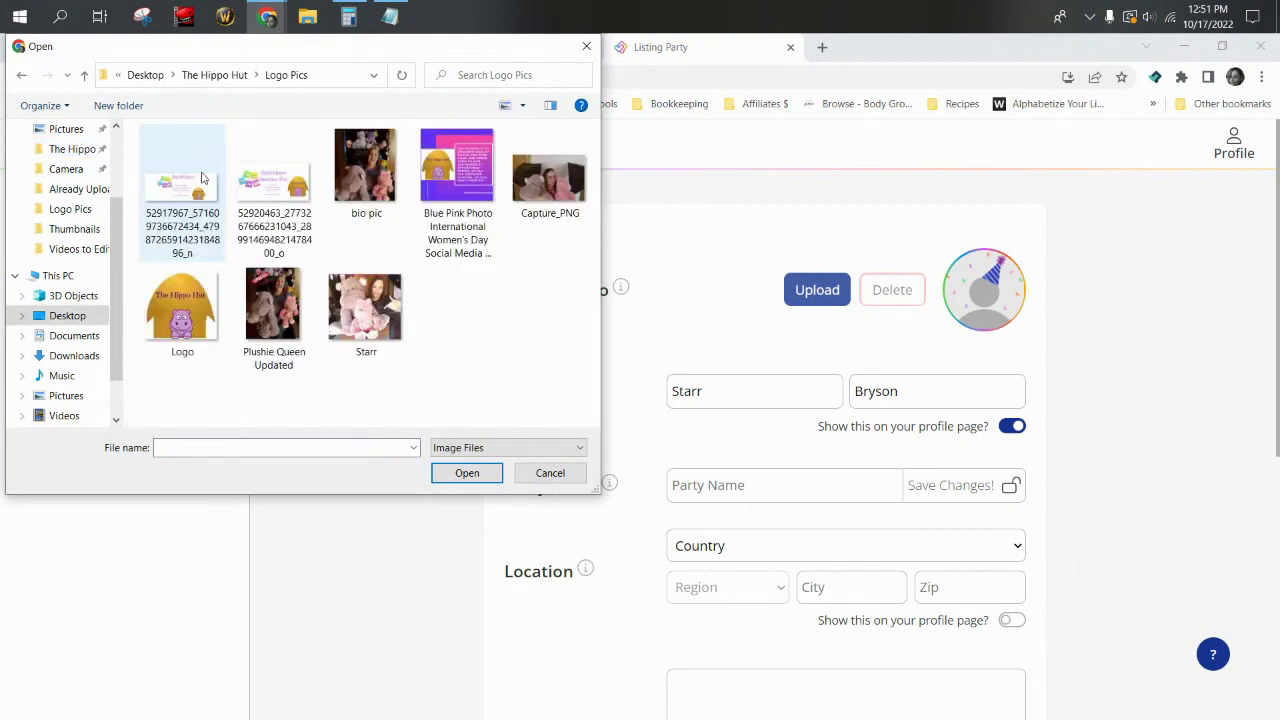
click(274, 305)
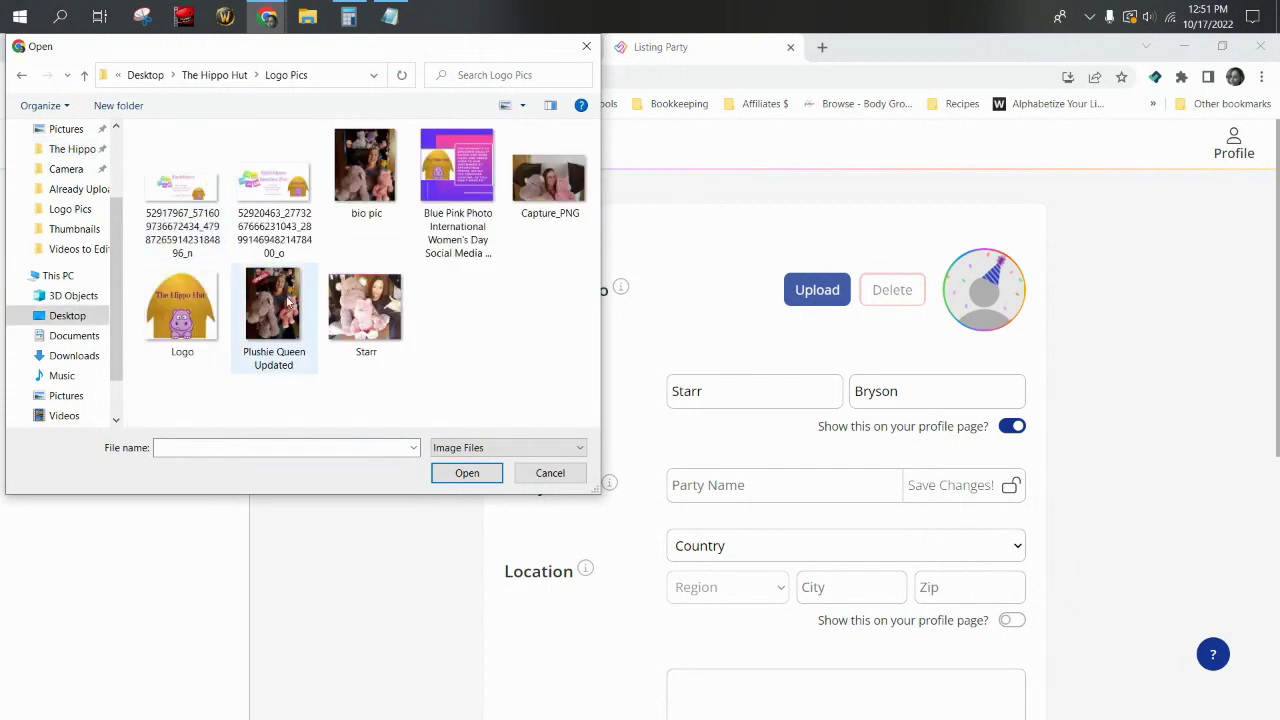
click(549, 180)
click(470, 473)
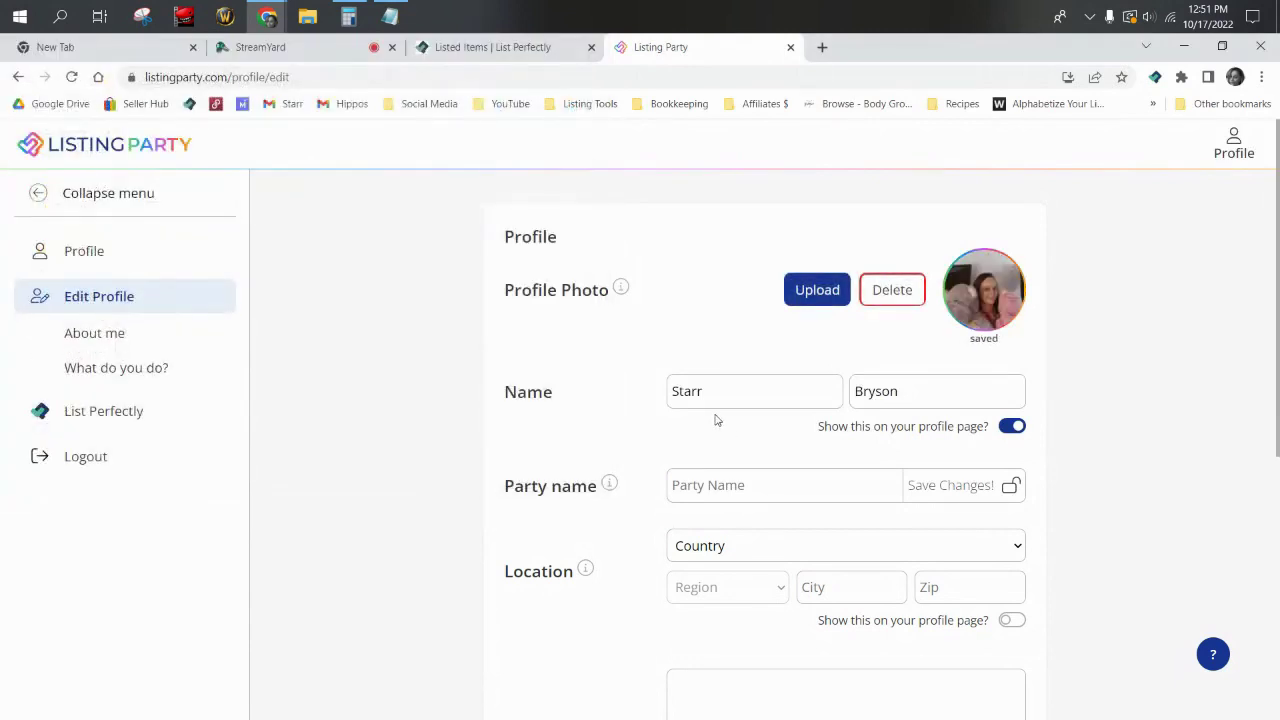
scroll(715, 420, down, 2)
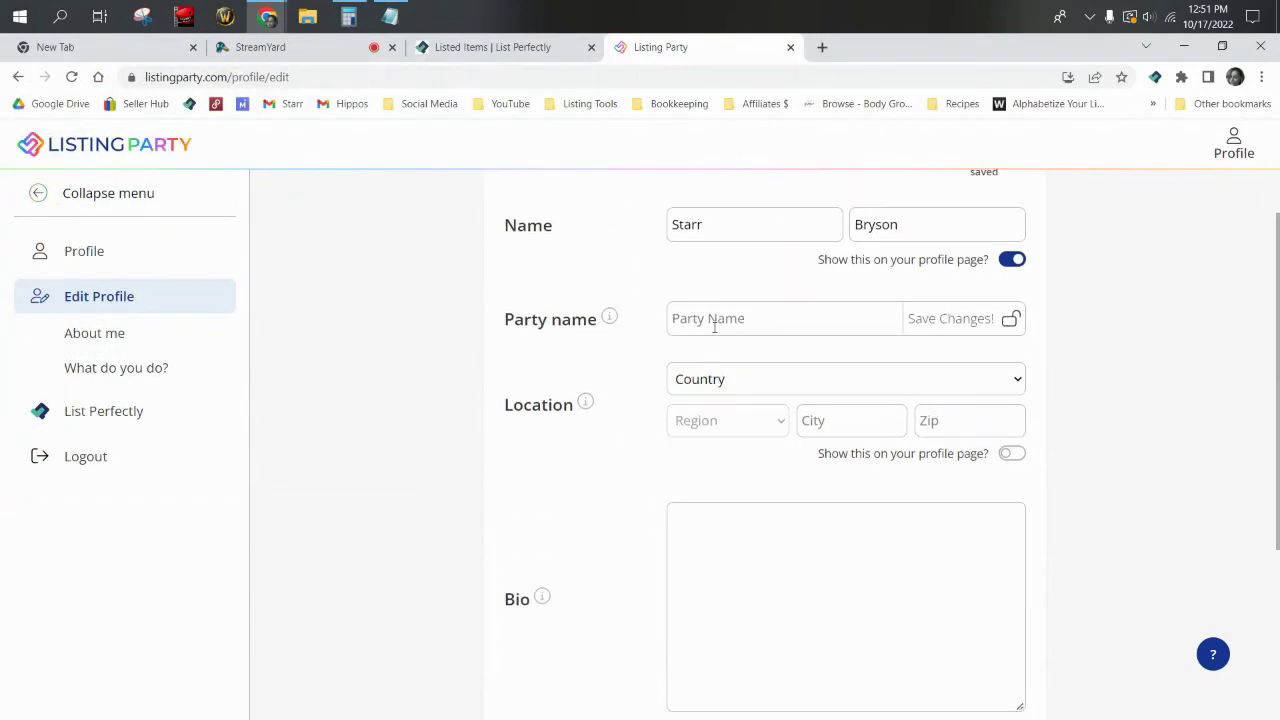
Enter flippinhippos as the profile's party name
click(609, 316)
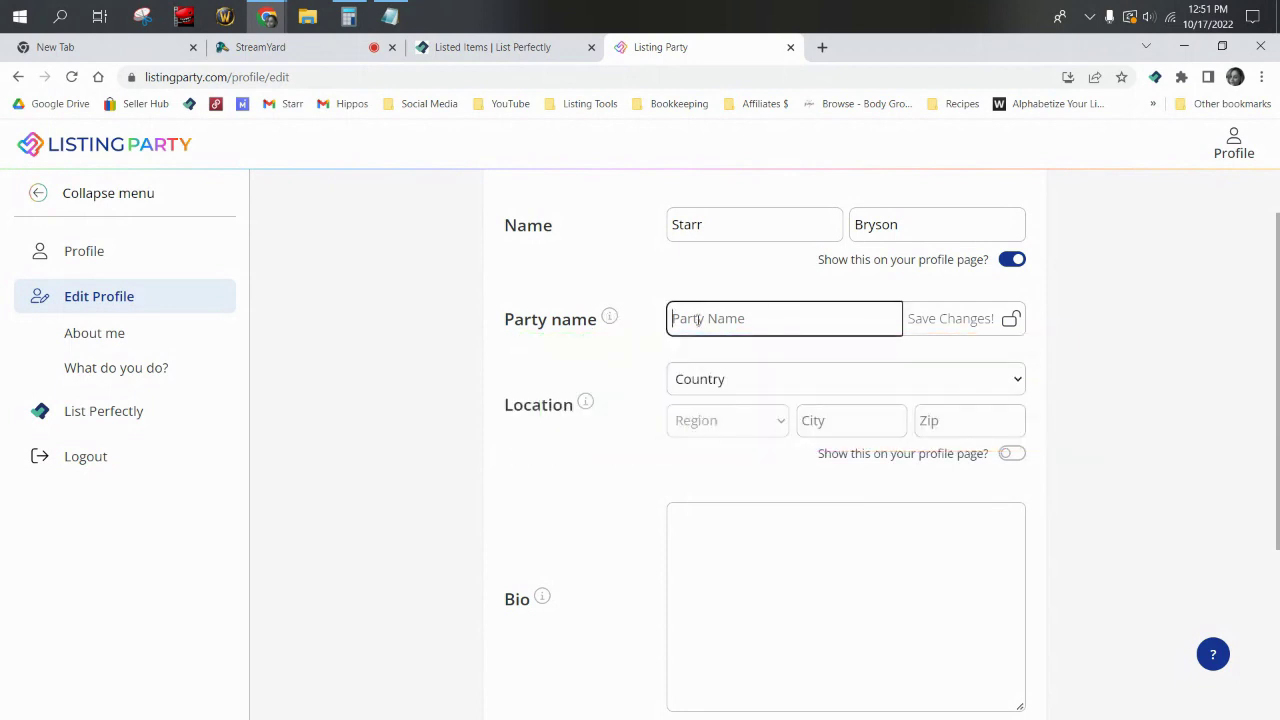
text(flipp)
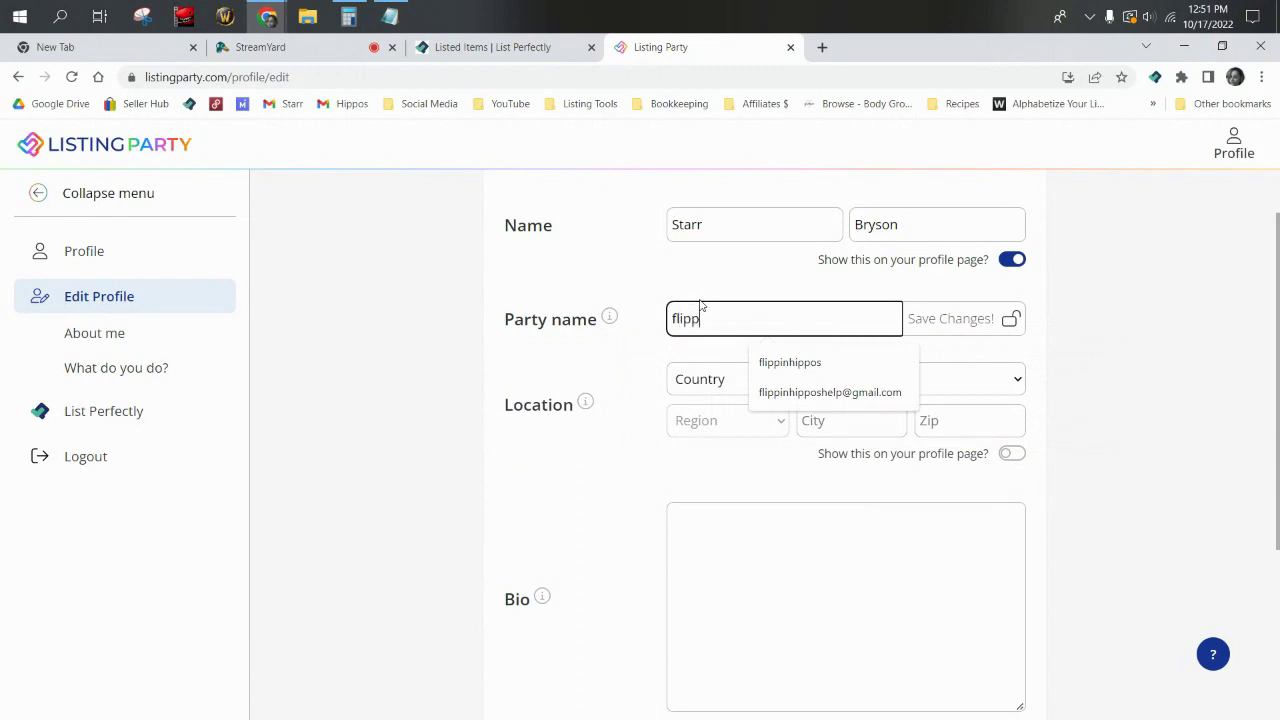
click(828, 370)
scroll(820, 378, down, 2)
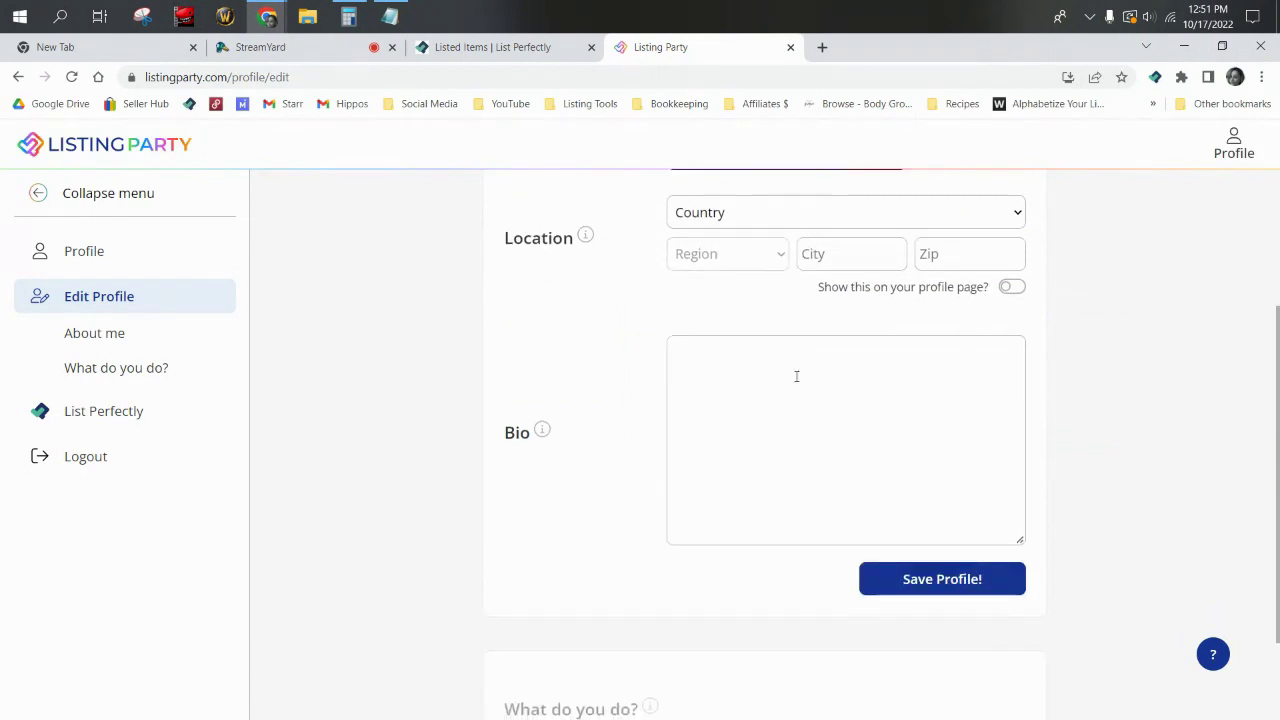
Set the profile location to United States and choose Pennsylvania as the region
click(766, 215)
key(u)
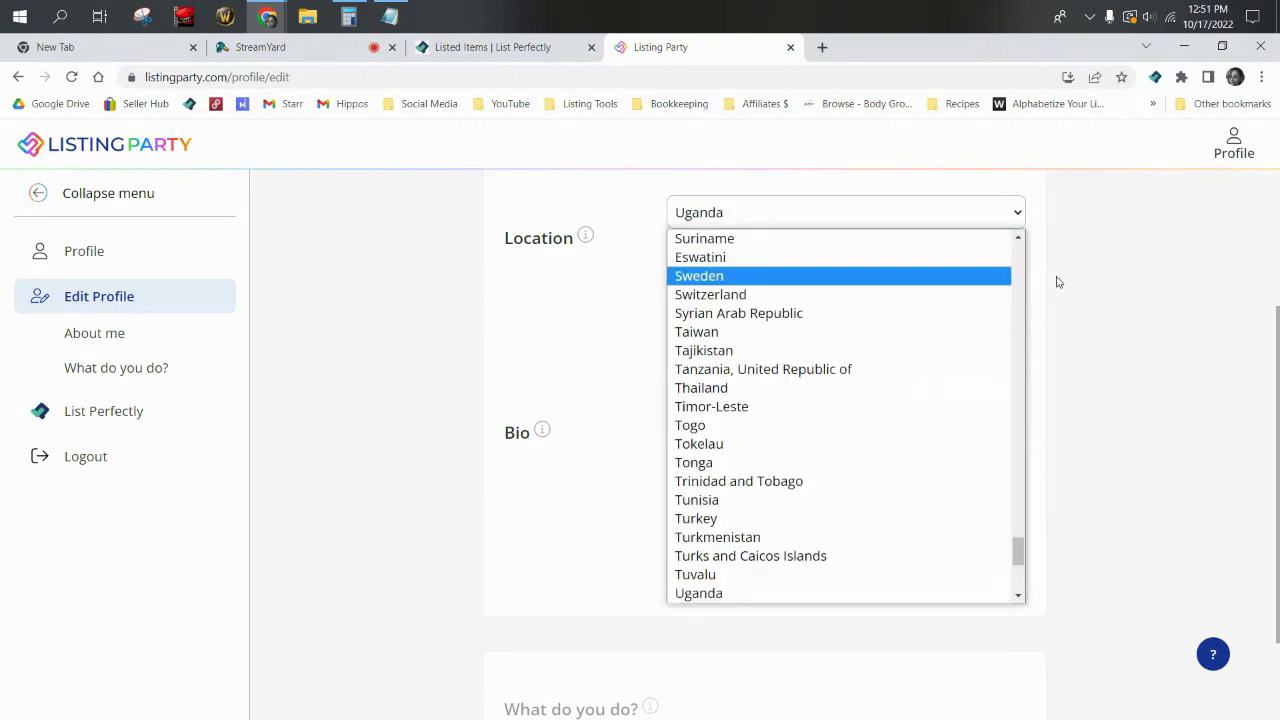
scroll(953, 505, down, 5)
scroll(953, 505, down, 1)
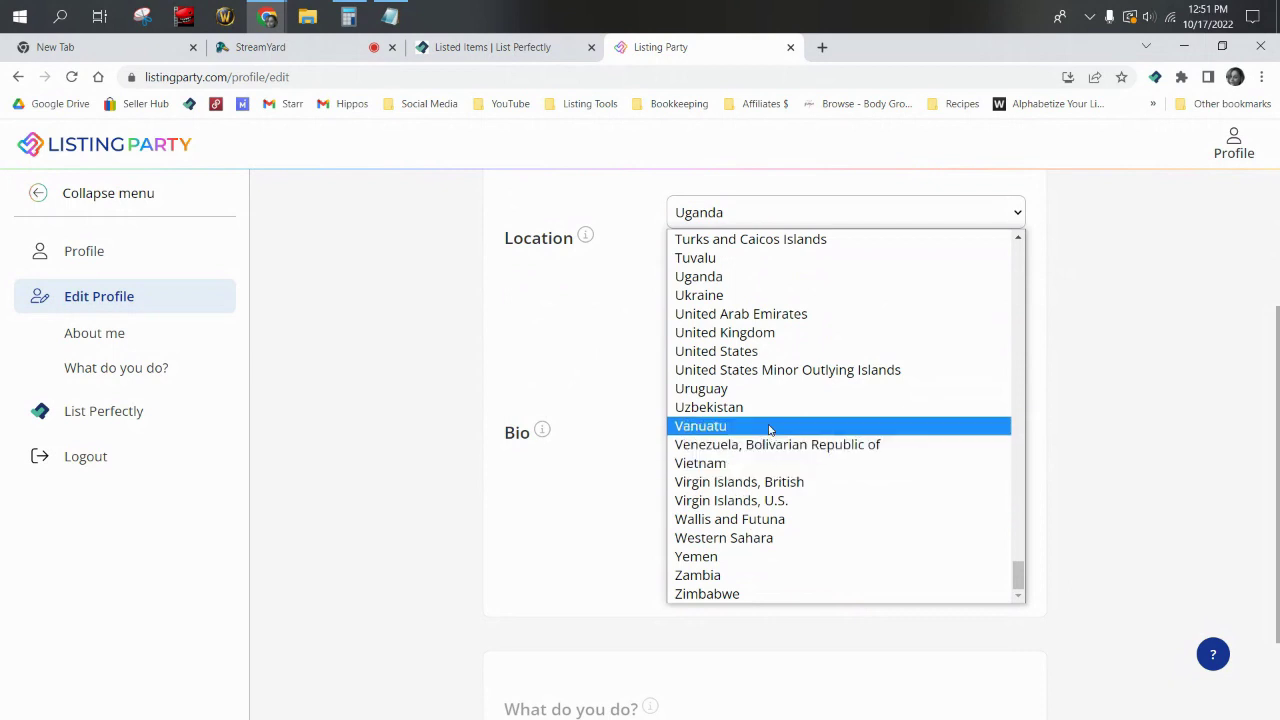
click(777, 352)
click(782, 257)
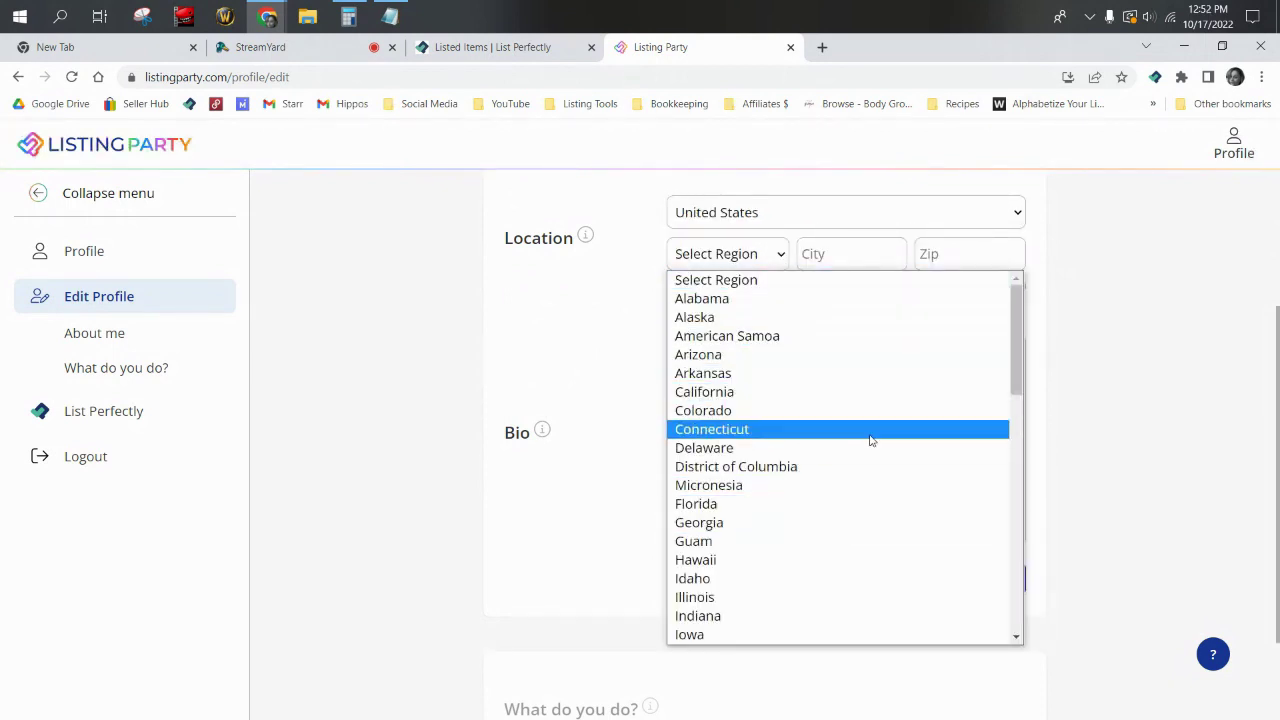
scroll(856, 450, down, 6)
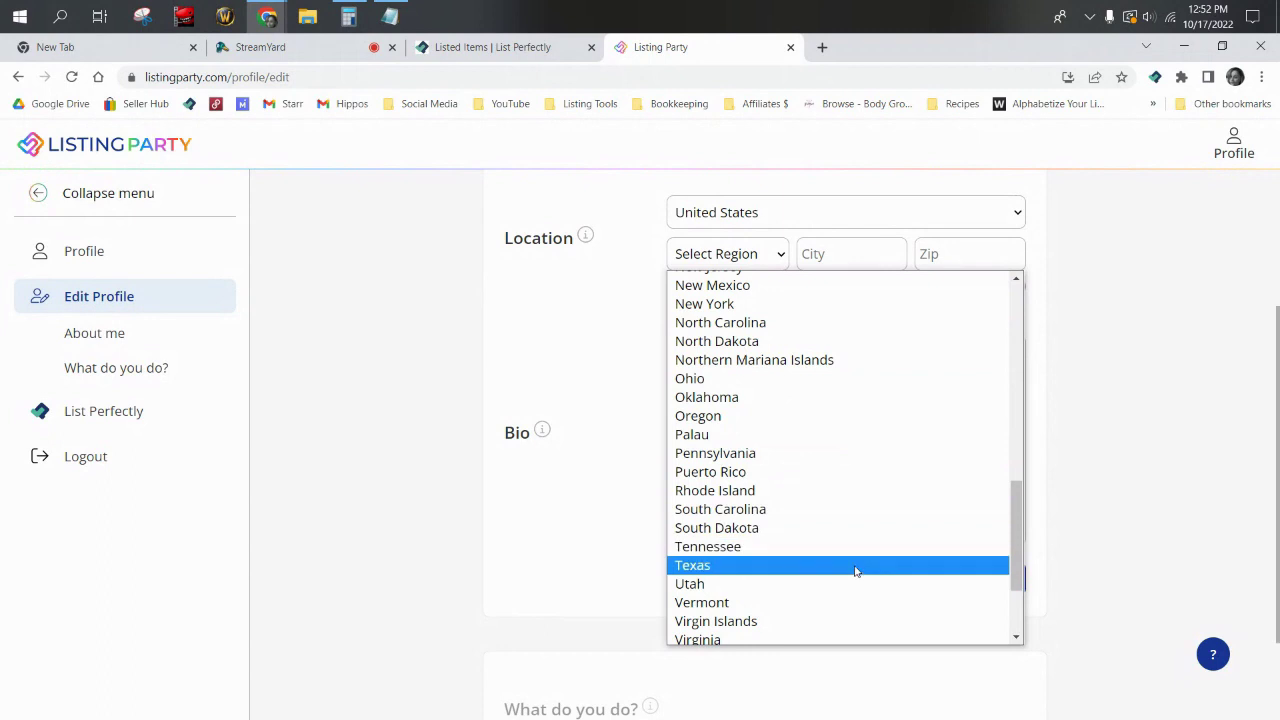
click(810, 455)
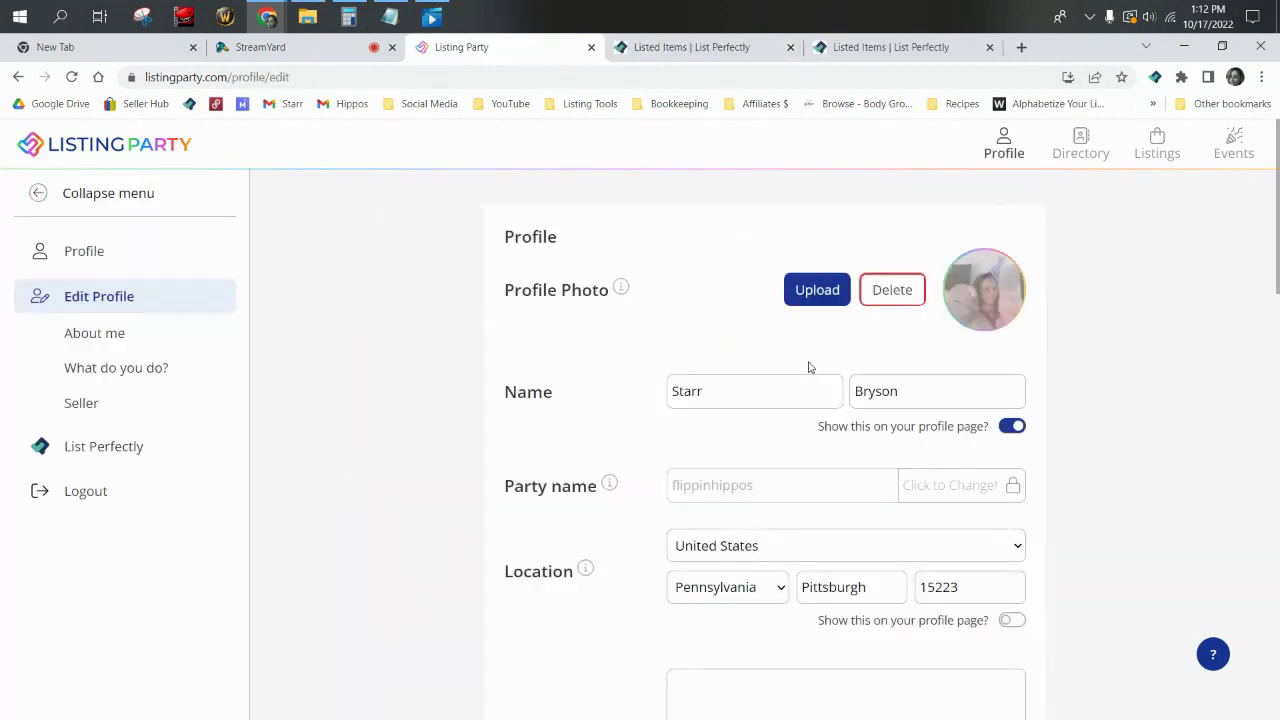
Look over the filled-in profile details, the empty bio and the What do you do? section
scroll(810, 367, down, 3)
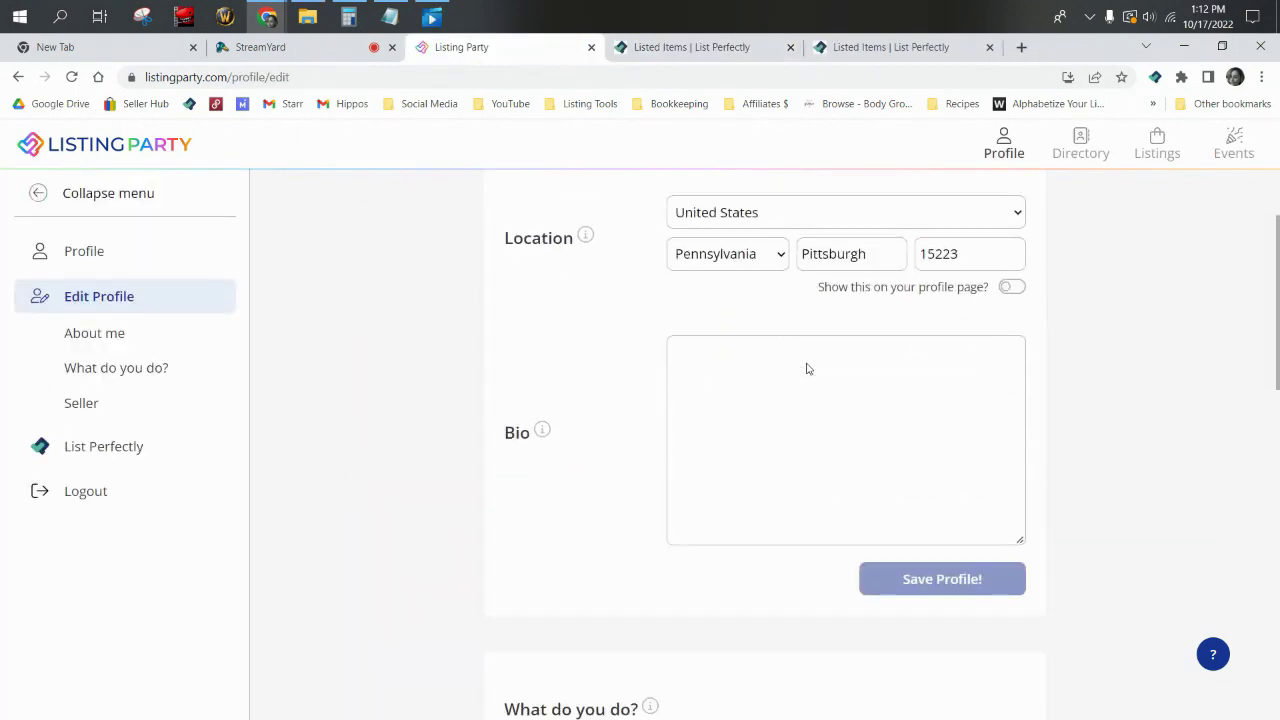
scroll(806, 366, up, 3)
scroll(806, 349, down, 1)
scroll(900, 392, down, 3)
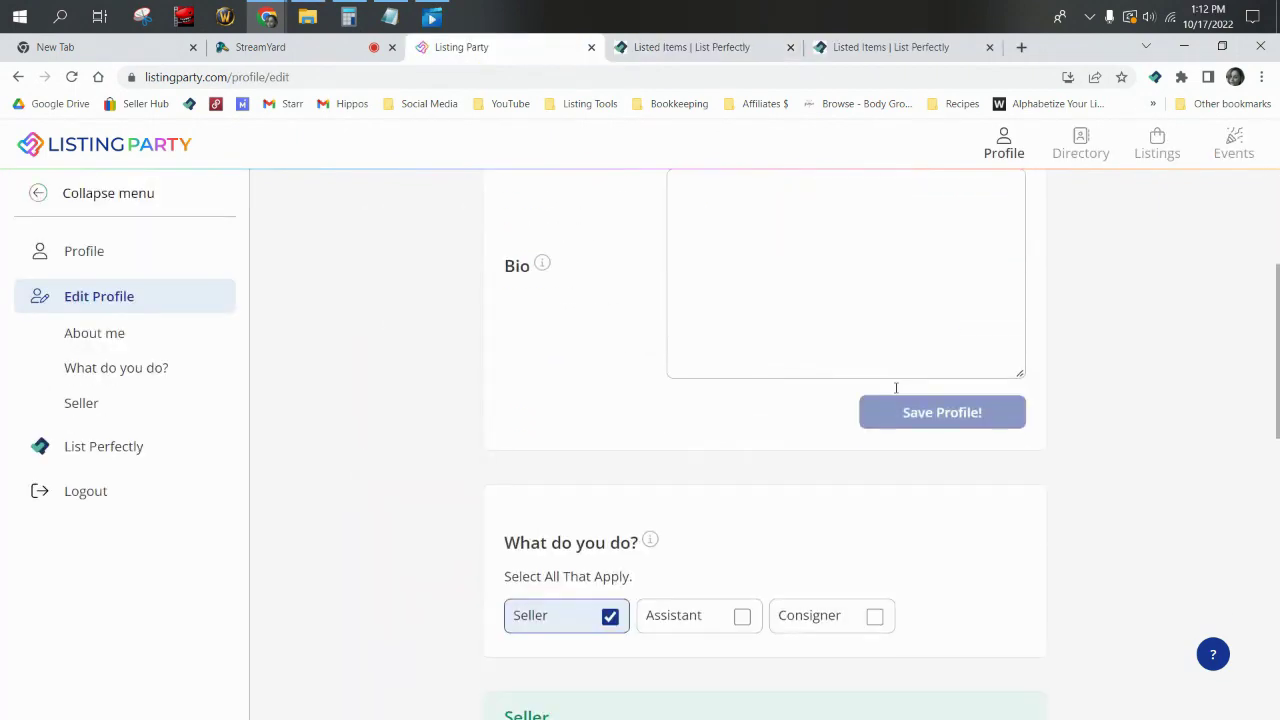
scroll(894, 391, up, 3)
scroll(891, 569, down, 2)
scroll(922, 503, up, 3)
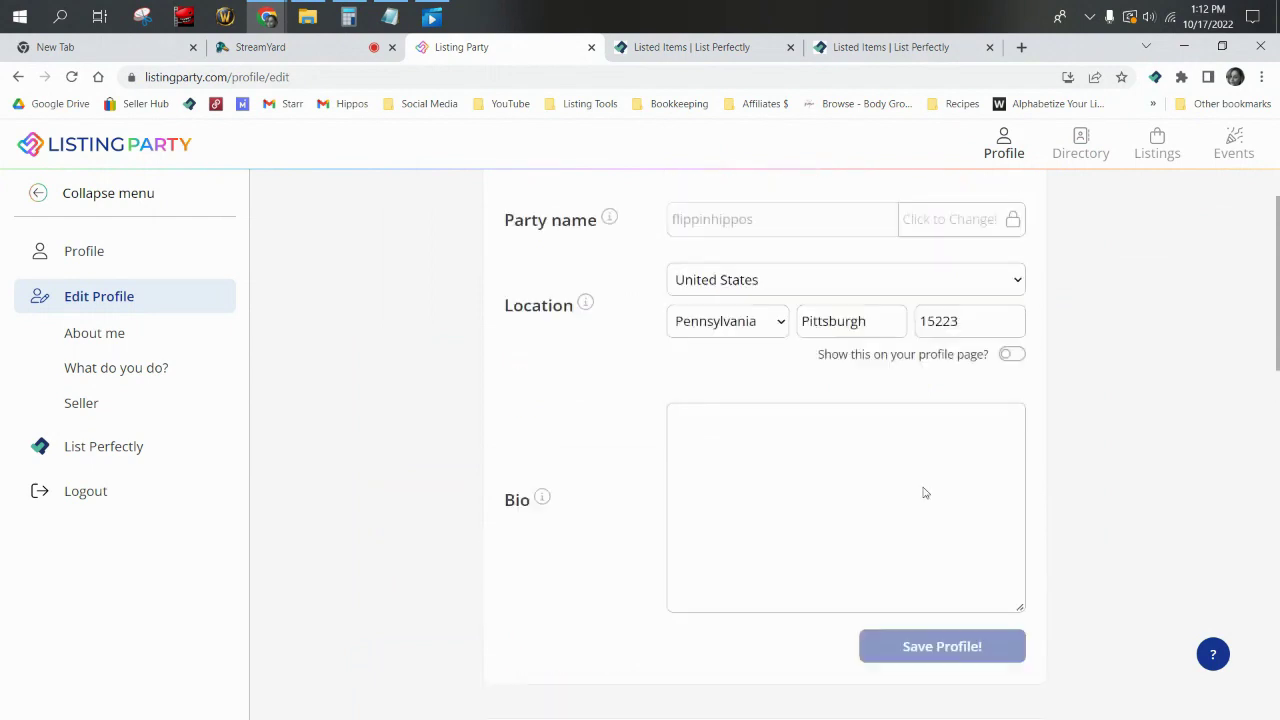
scroll(934, 491, down, 7)
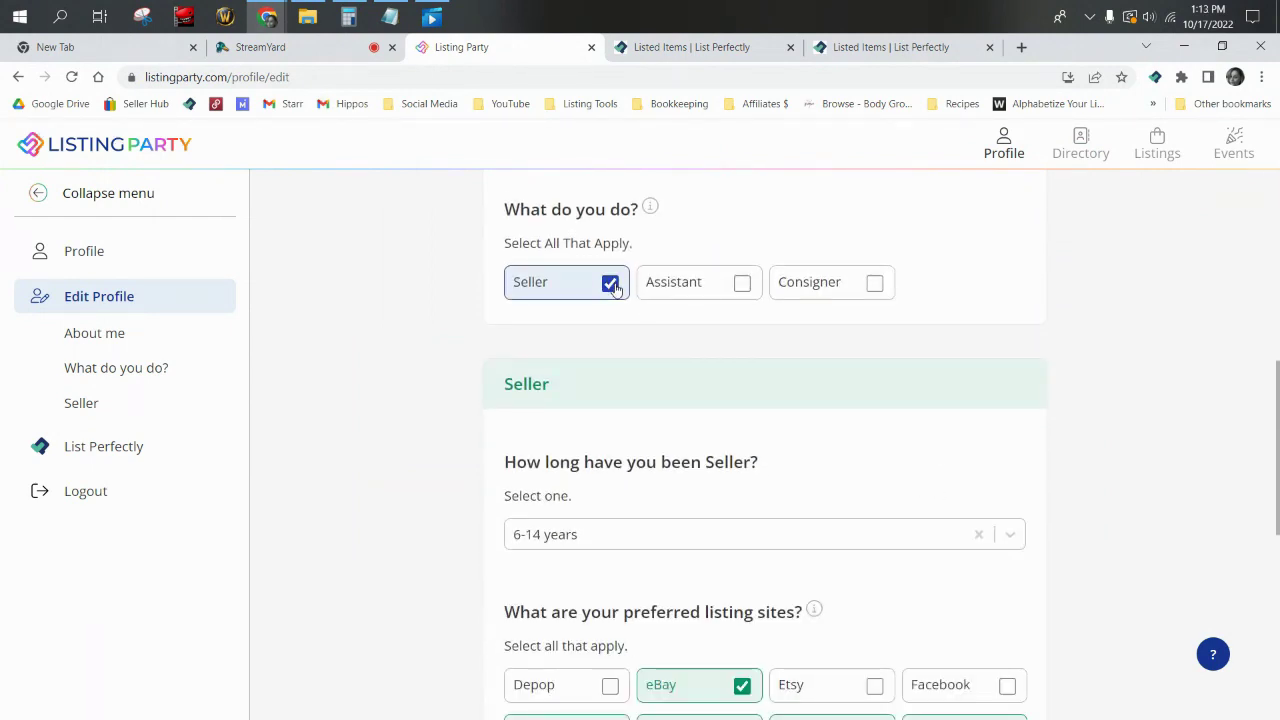
Deselect Seller under What do you do? and revisit the About me and What do you do? sections
click(610, 283)
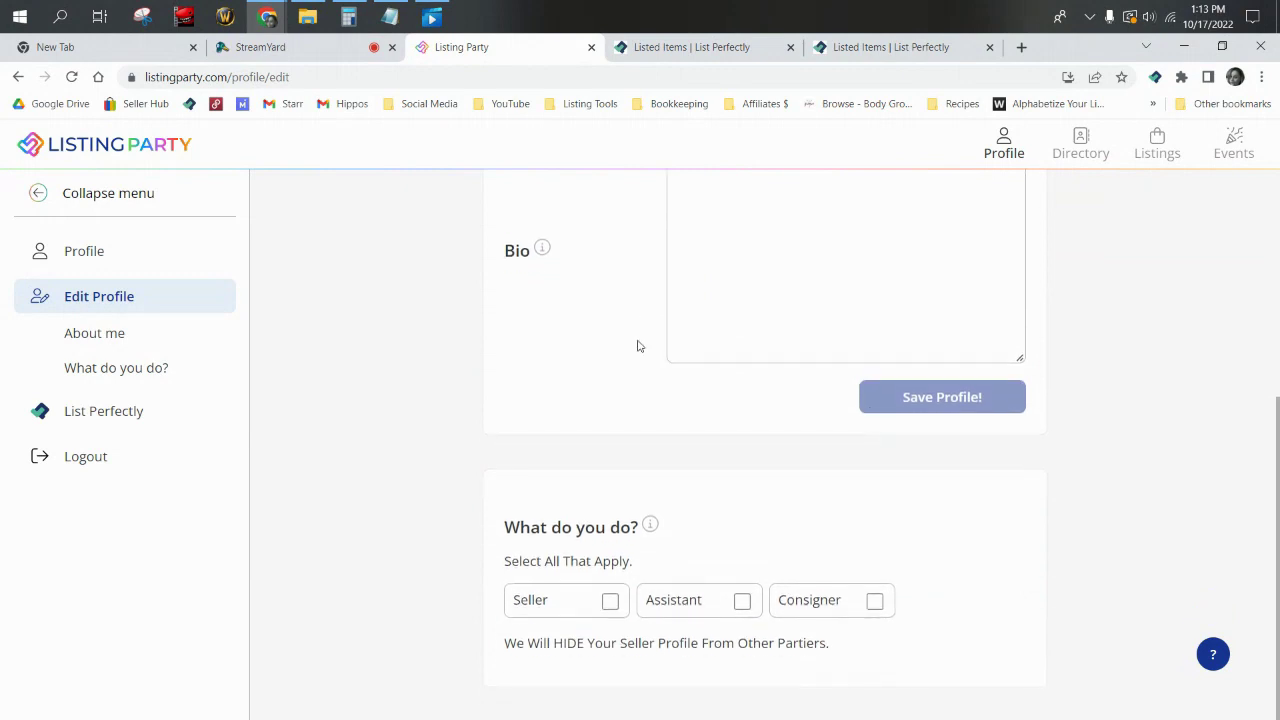
scroll(700, 370, up, 1)
scroll(783, 397, down, 1)
click(166, 340)
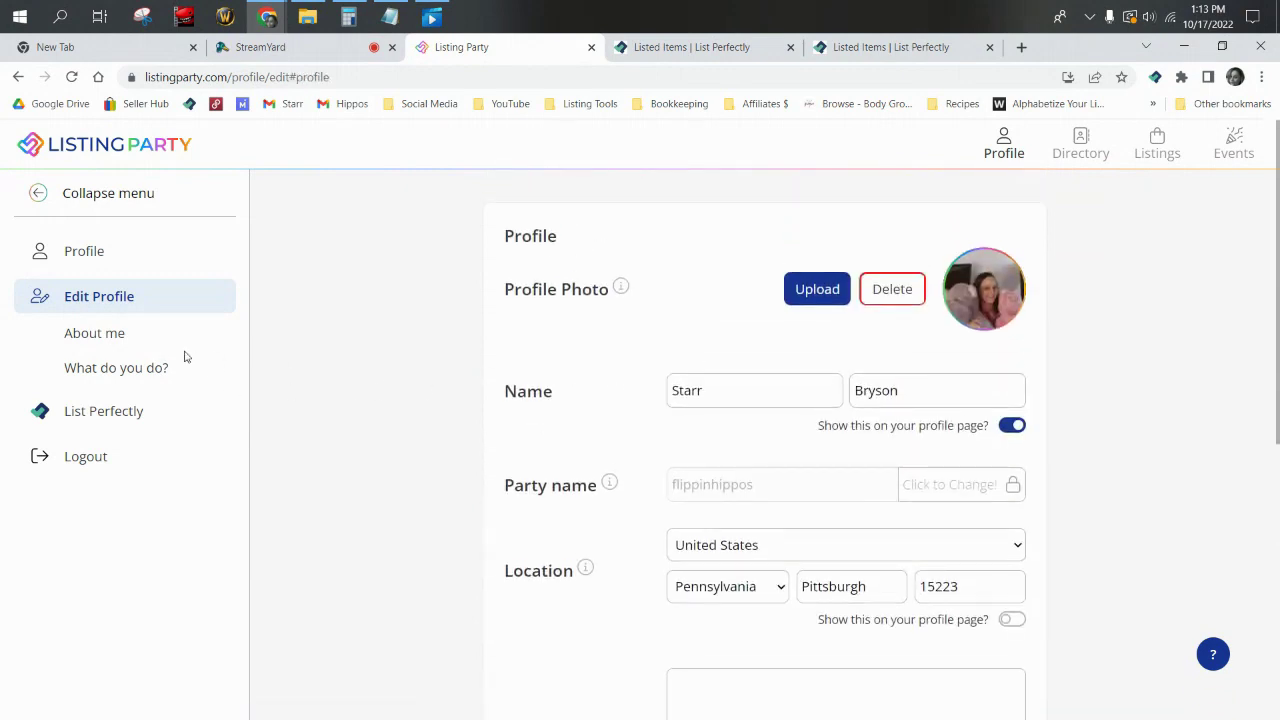
click(90, 369)
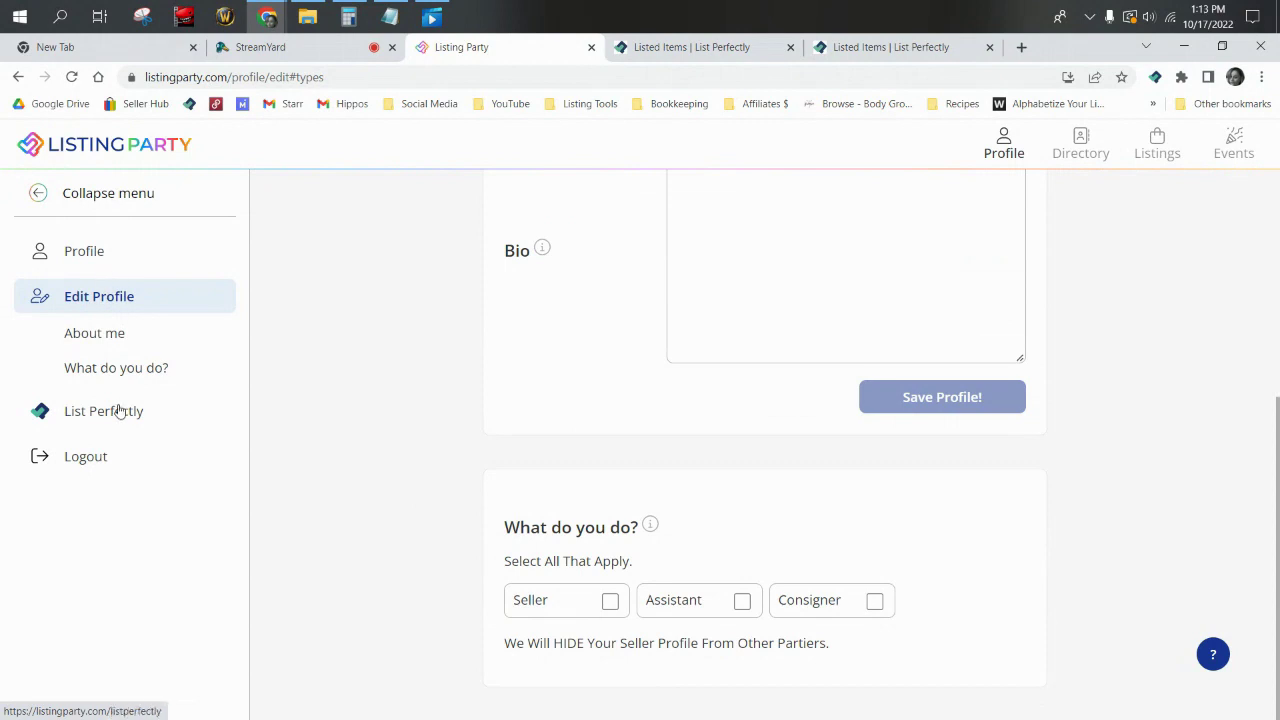
scroll(694, 457, up, 5)
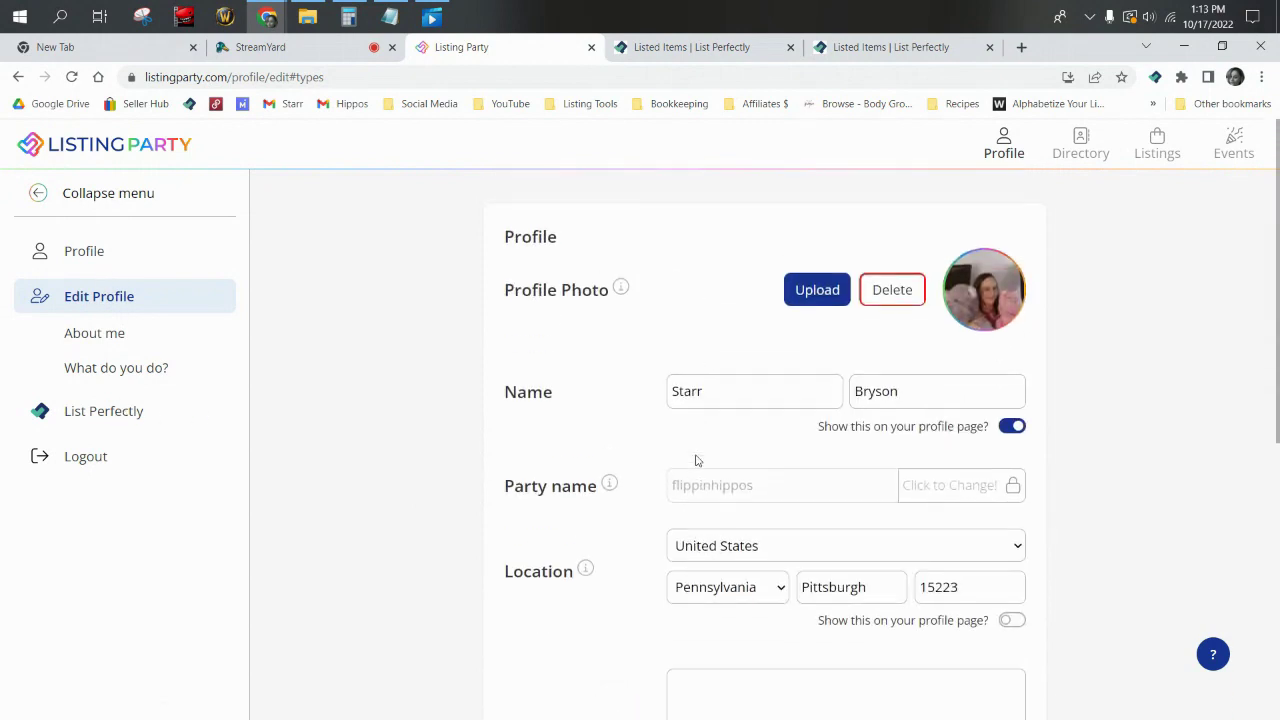
scroll(697, 460, down, 5)
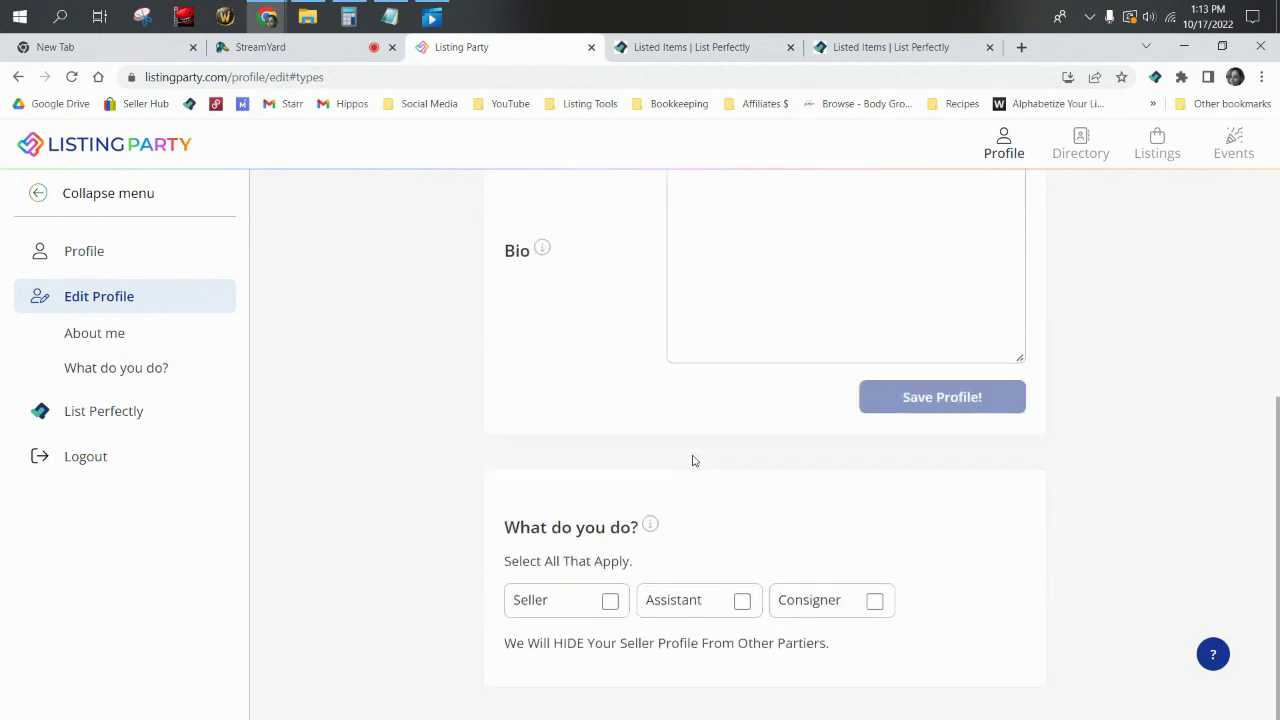
Select Seller again and clear eBay, Instagram, Kidizen, Mercari, Grailed, Poshmark and Shopify from the preferred listing sites
click(610, 600)
scroll(657, 550, down, 5)
click(741, 551)
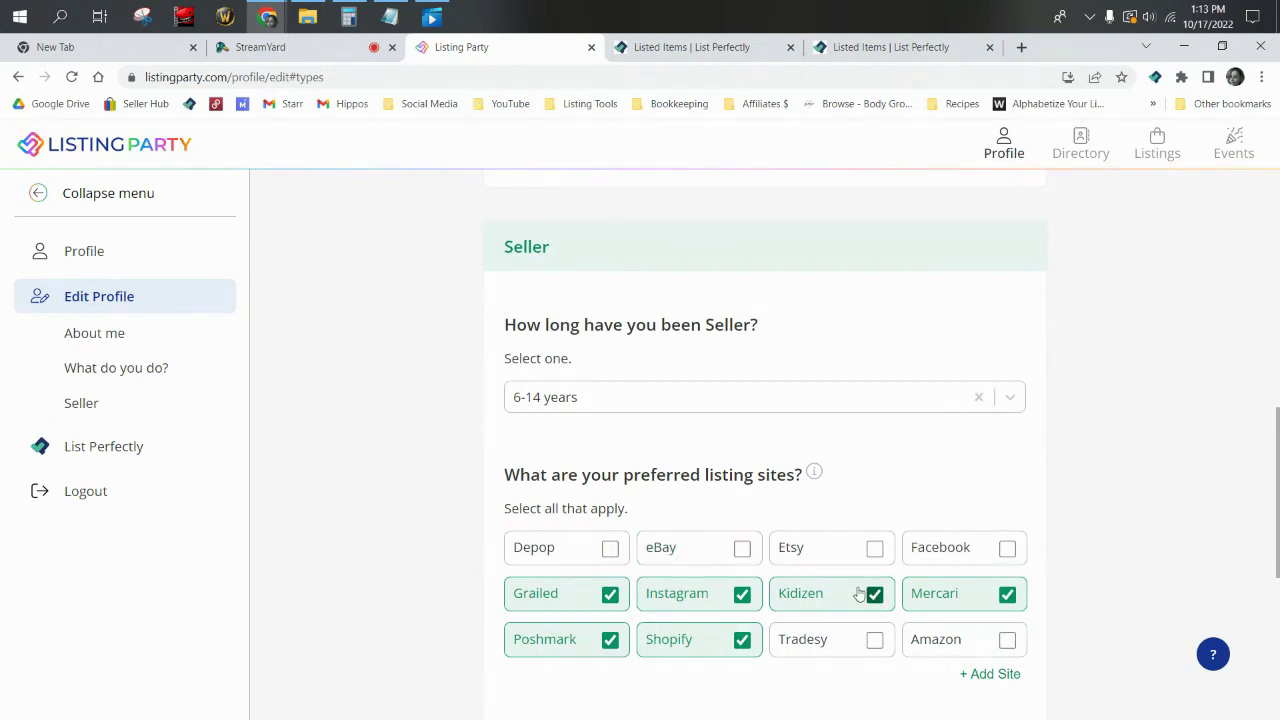
click(877, 598)
click(1005, 598)
click(742, 594)
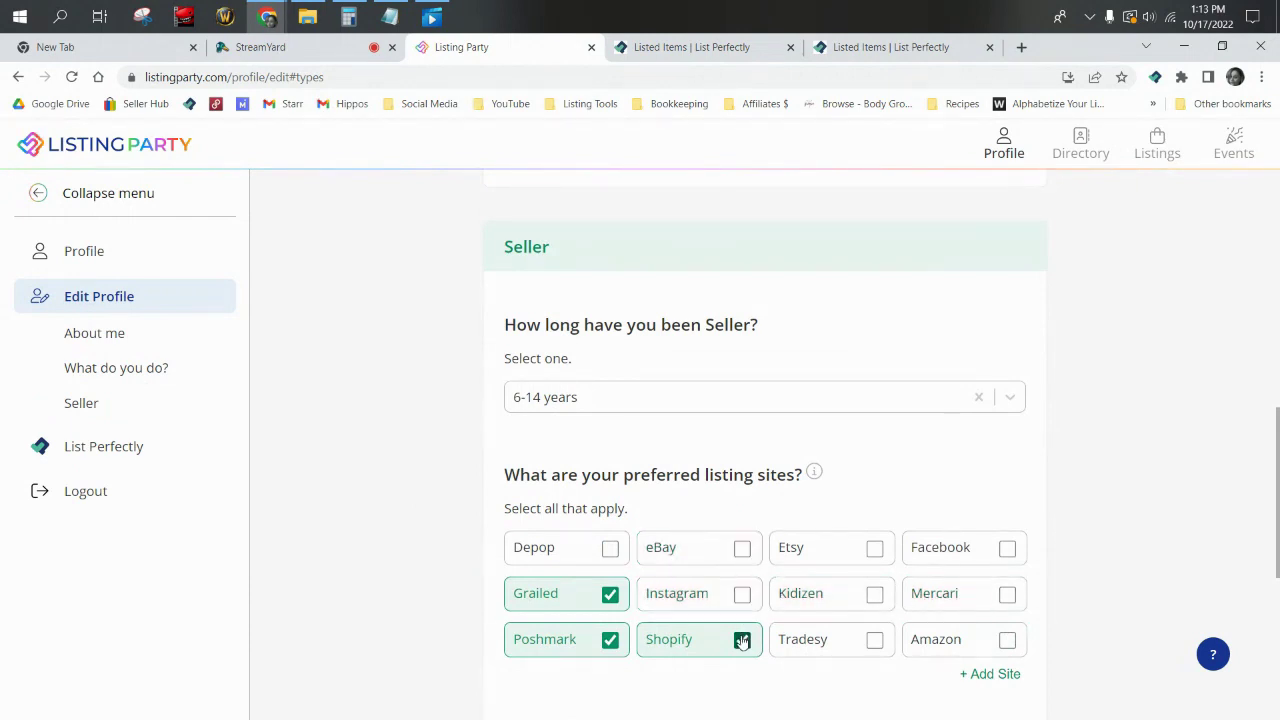
click(741, 640)
click(610, 594)
click(612, 598)
click(609, 640)
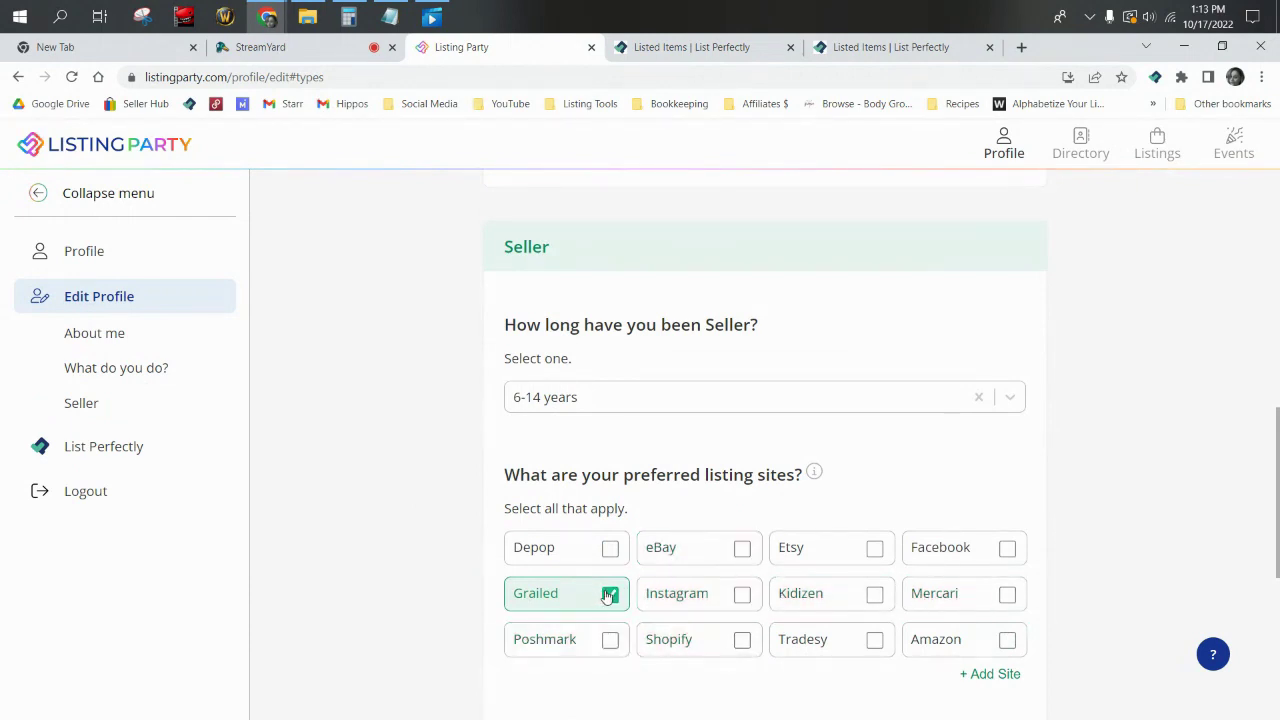
click(610, 594)
Set the length of time as a seller to Less than 1 year
click(711, 400)
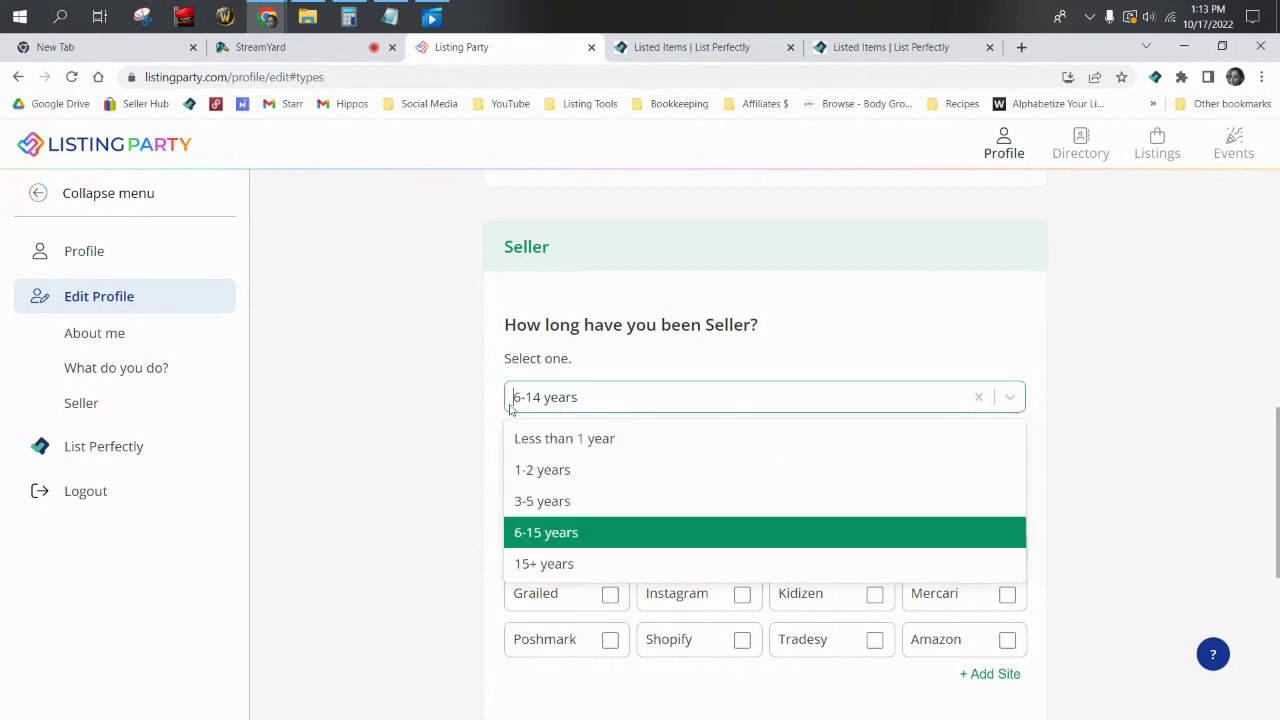
click(566, 442)
click(576, 409)
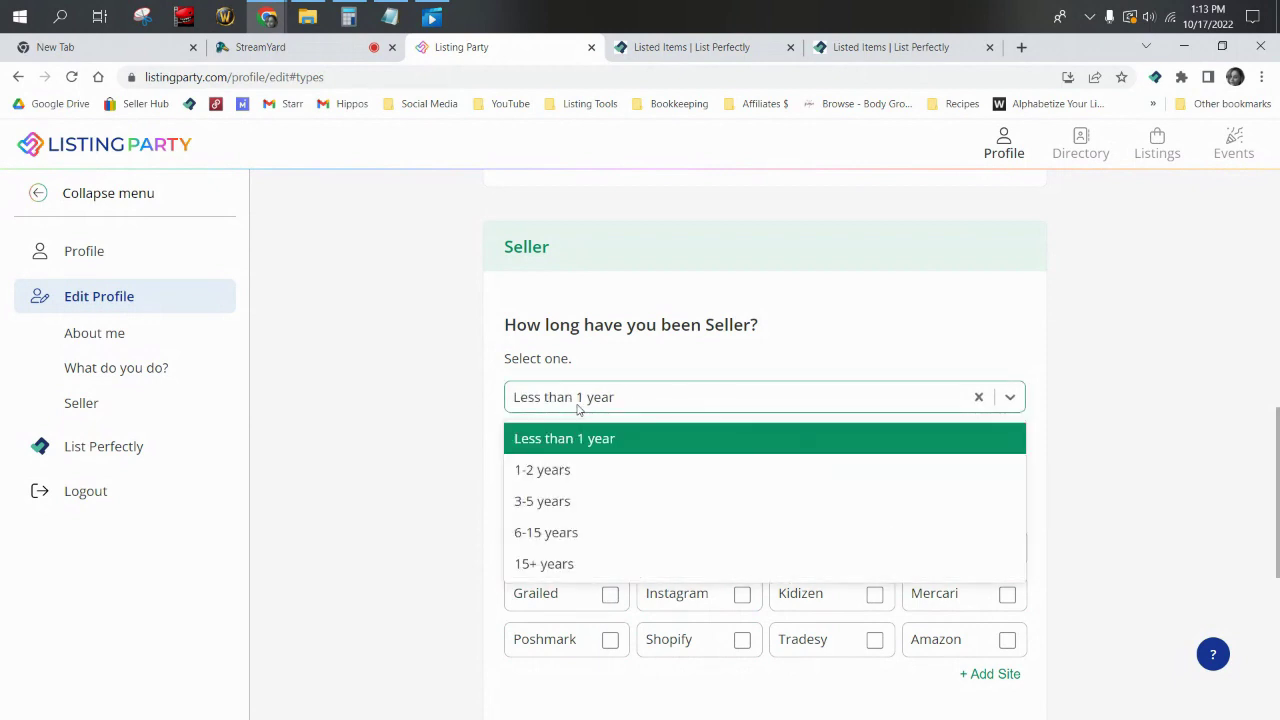
click(449, 397)
Clear both preferred listing categories, Toys and the Apparel, Footwear entry below it
scroll(450, 398, down, 4)
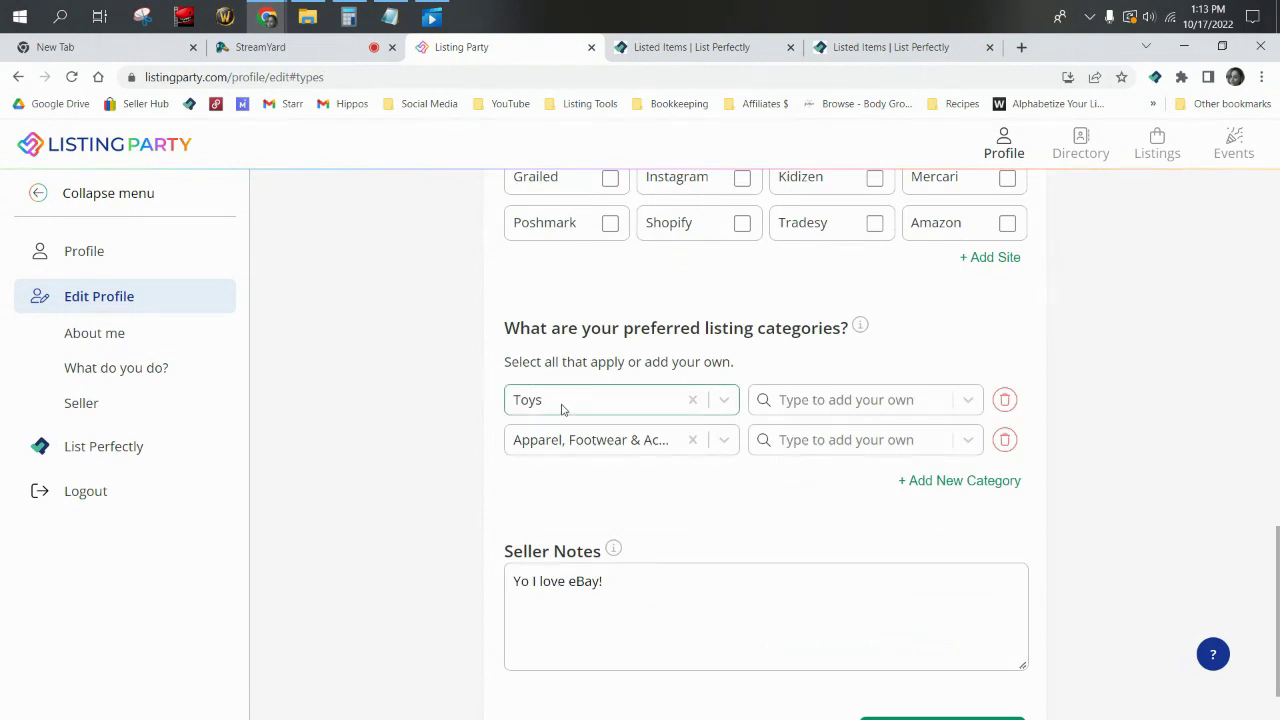
click(692, 400)
click(692, 440)
Delete the Seller Notes text and save the seller profile
scroll(800, 461, down, 1)
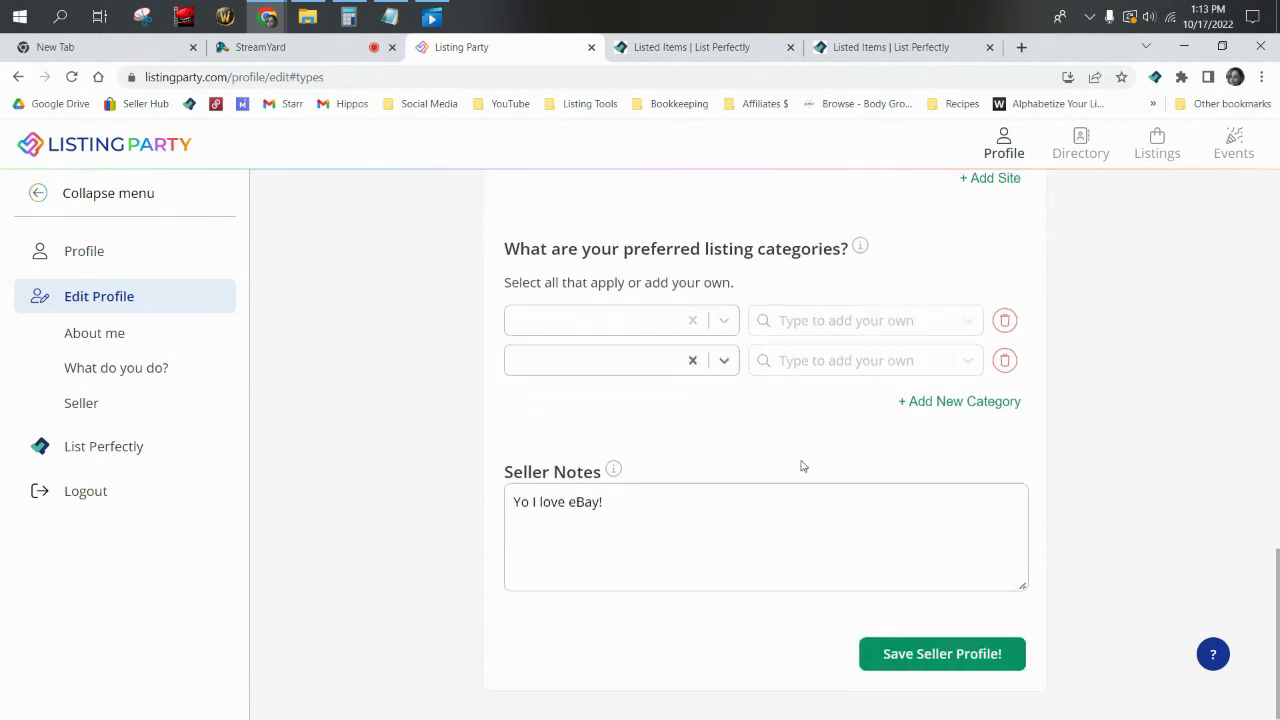
click(617, 500)
drag(617, 500, 449, 478)
key(BackSpace)
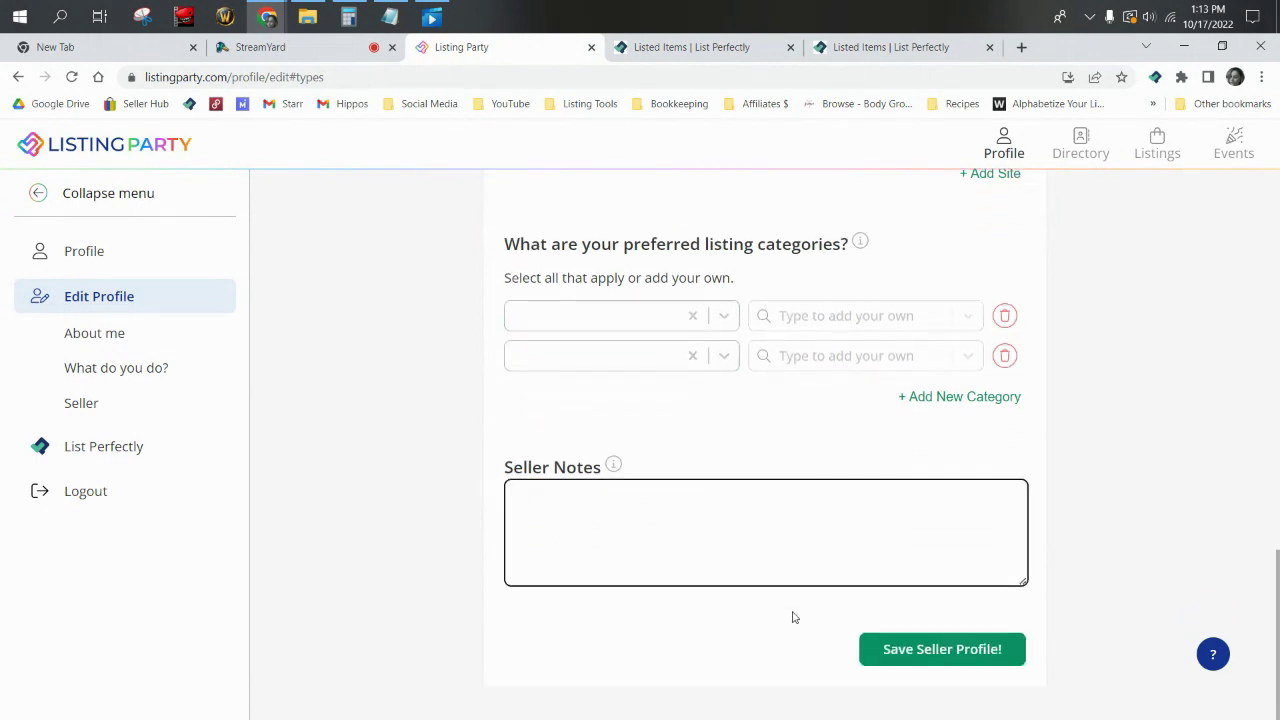
click(875, 645)
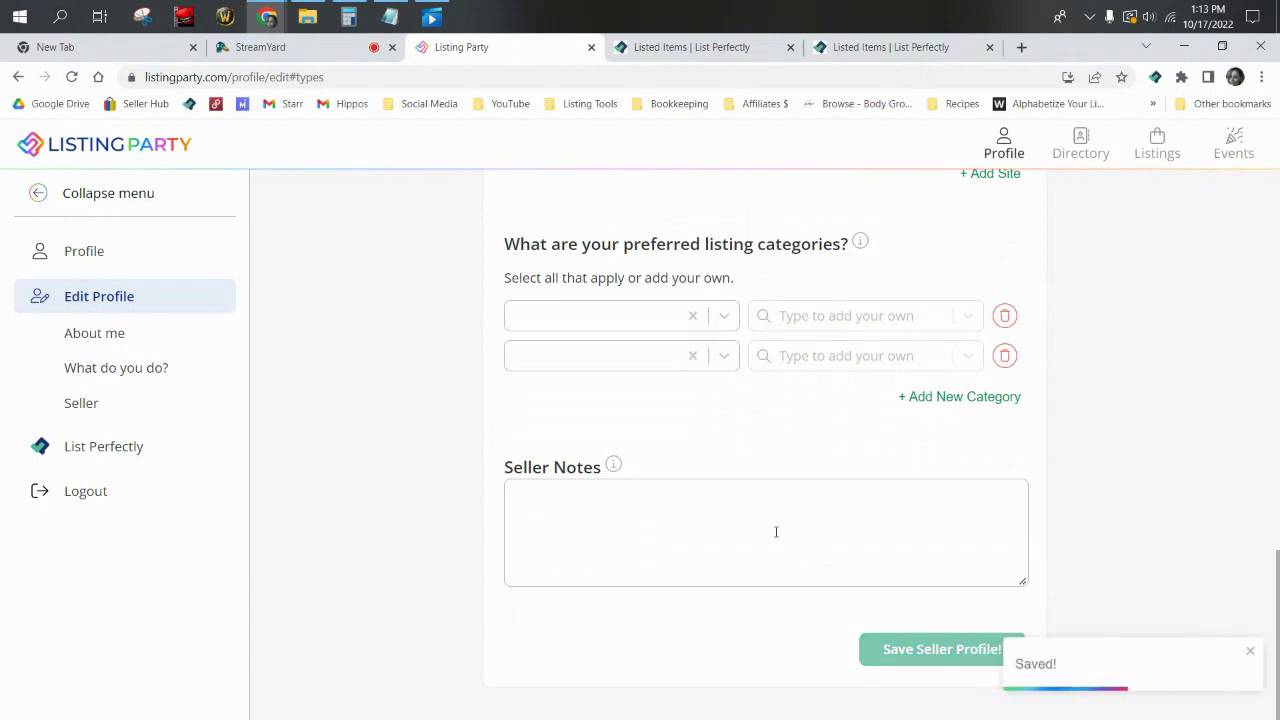
Deselect Seller under What do you do? and return to the name and location details
scroll(774, 531, up, 8)
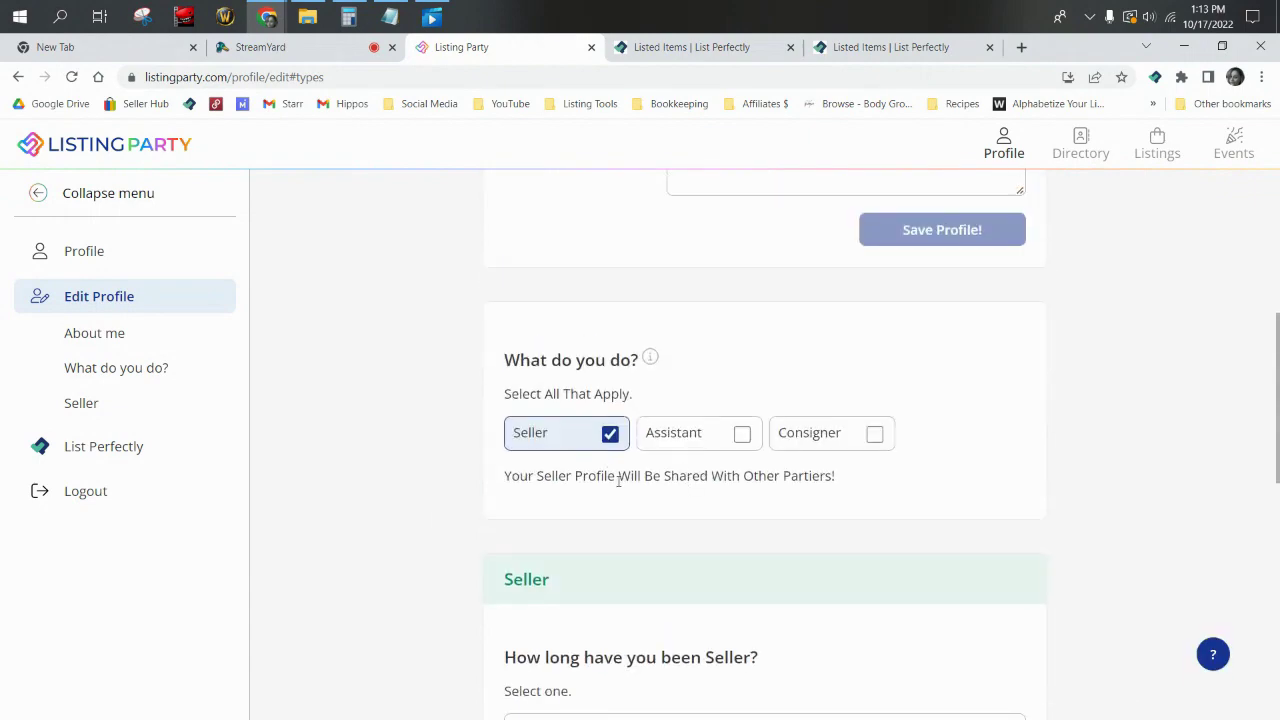
click(610, 434)
scroll(734, 457, up, 3)
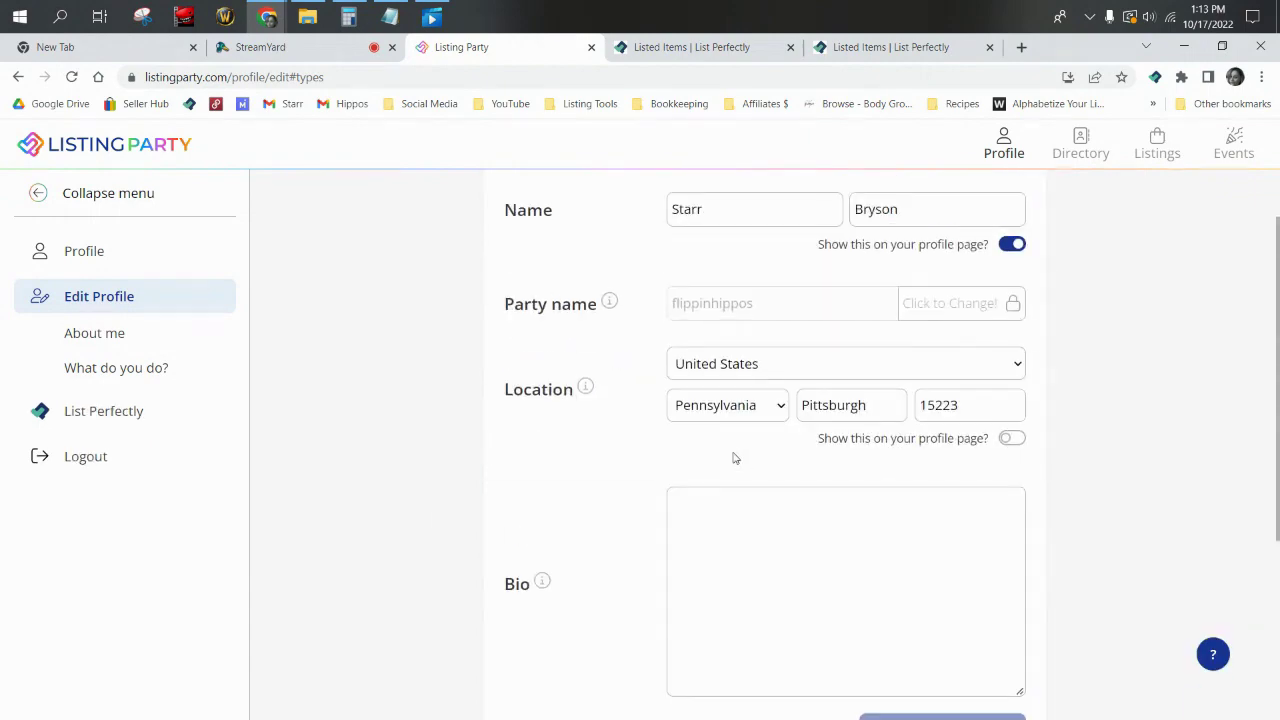
Switch to the video player, start the Listing Party 2 recording and return to the Listing Party profile page
click(432, 19)
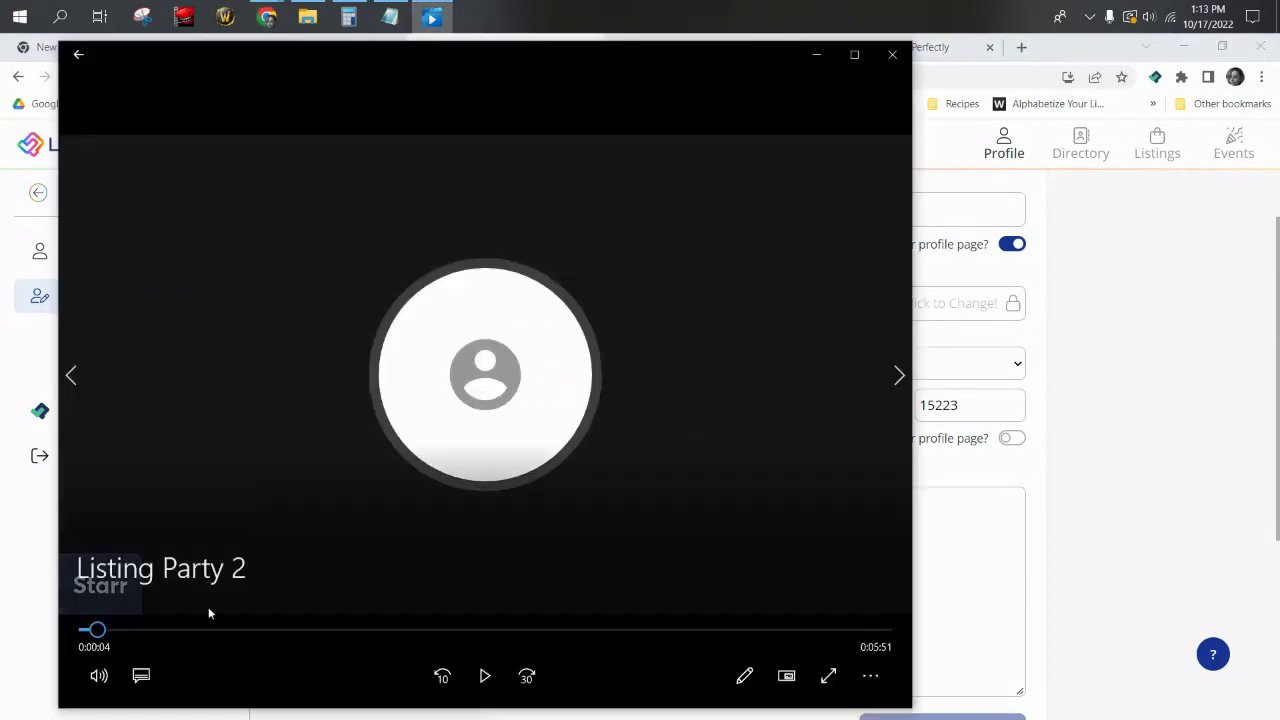
click(485, 676)
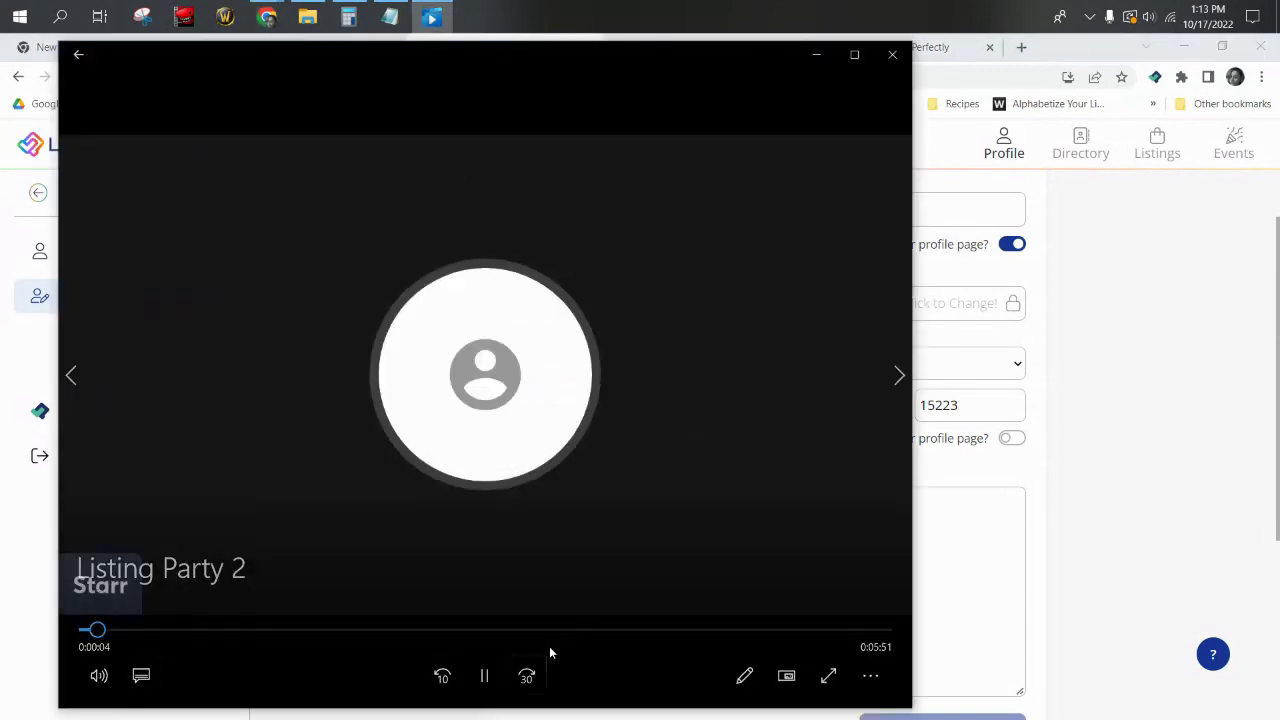
click(1164, 404)
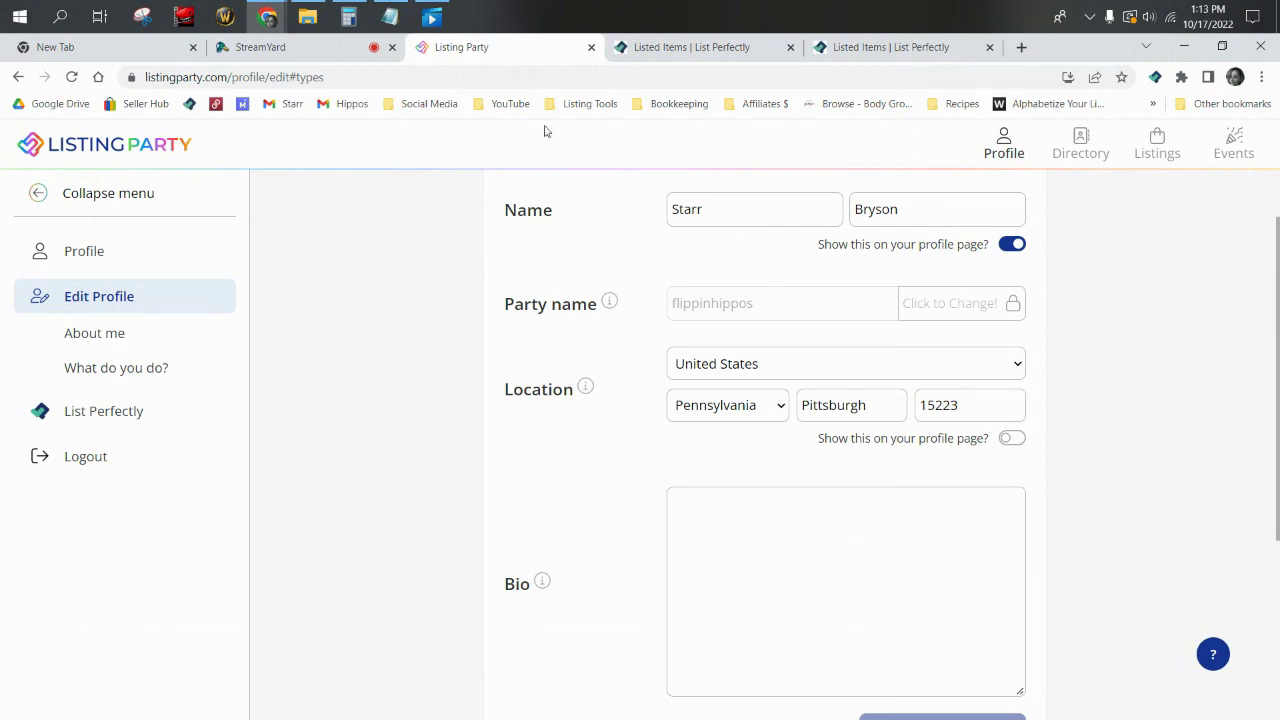
Switch to the video player, rewind the Listing Party 2 recording to its beginning and play it from there
click(432, 17)
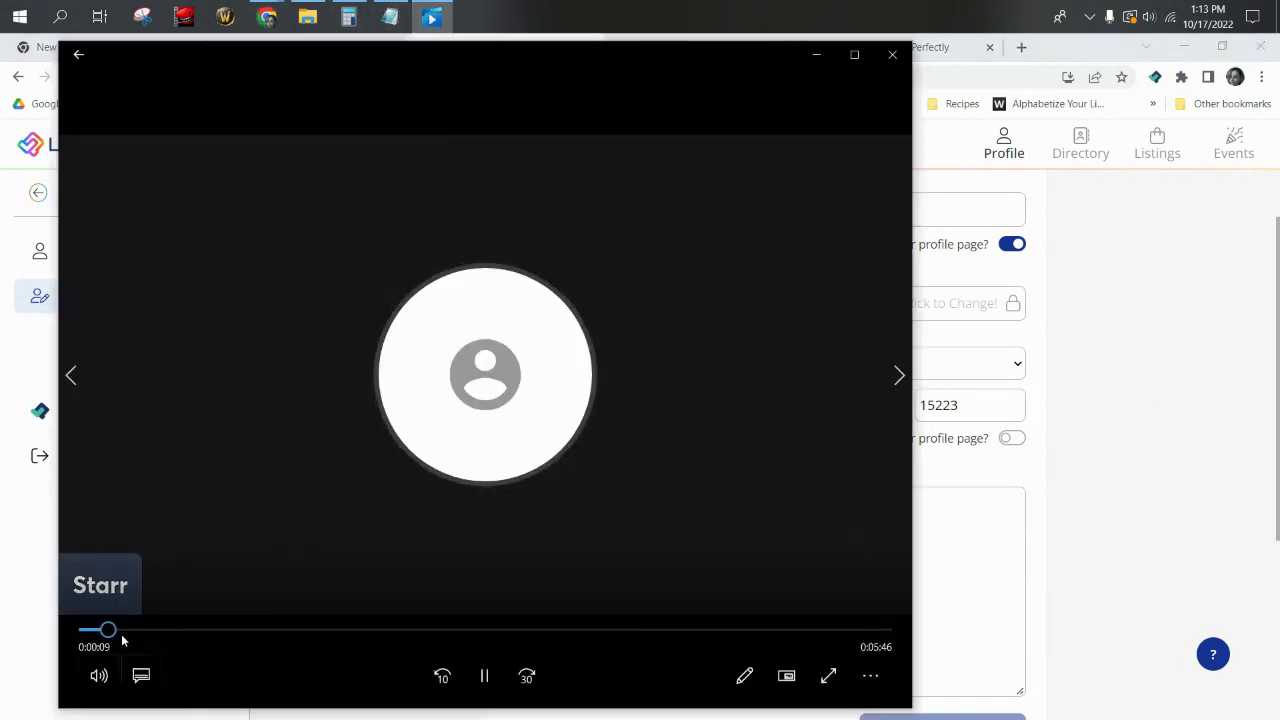
click(443, 676)
click(485, 676)
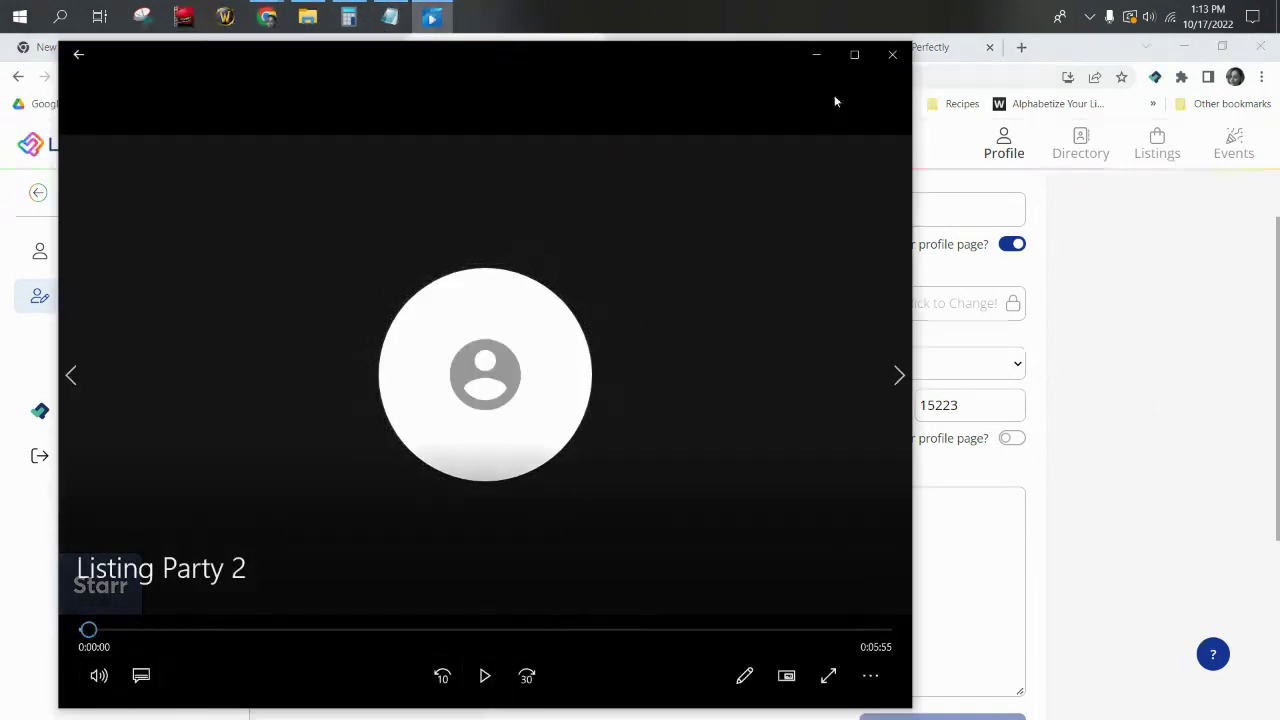
click(816, 54)
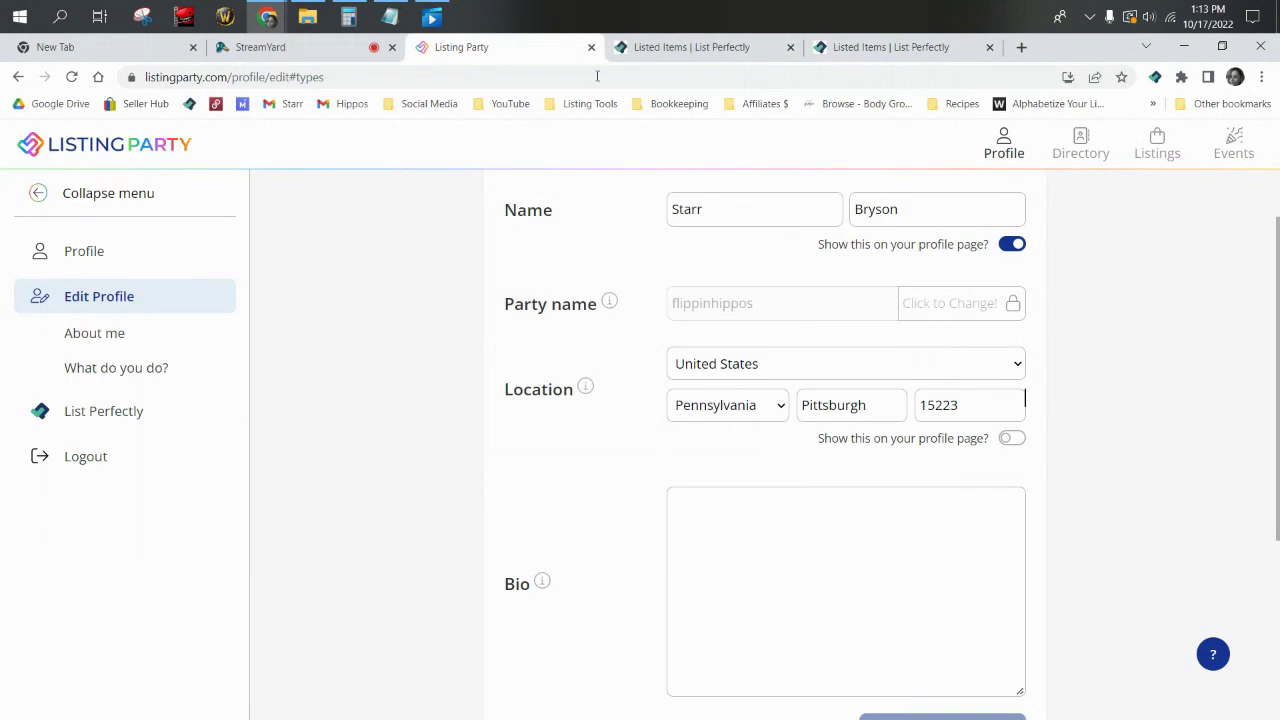
click(430, 17)
click(490, 677)
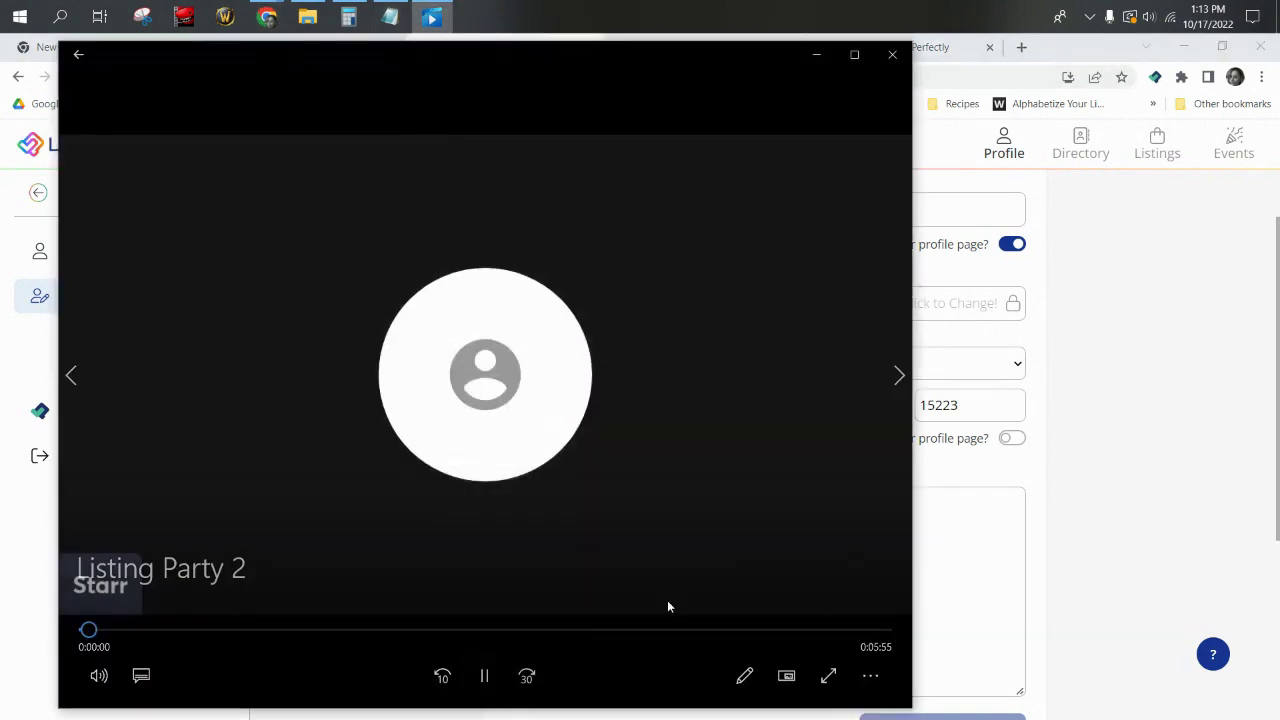
Return to the Listing Party profile page and save the profile with the Bio left empty
click(1137, 400)
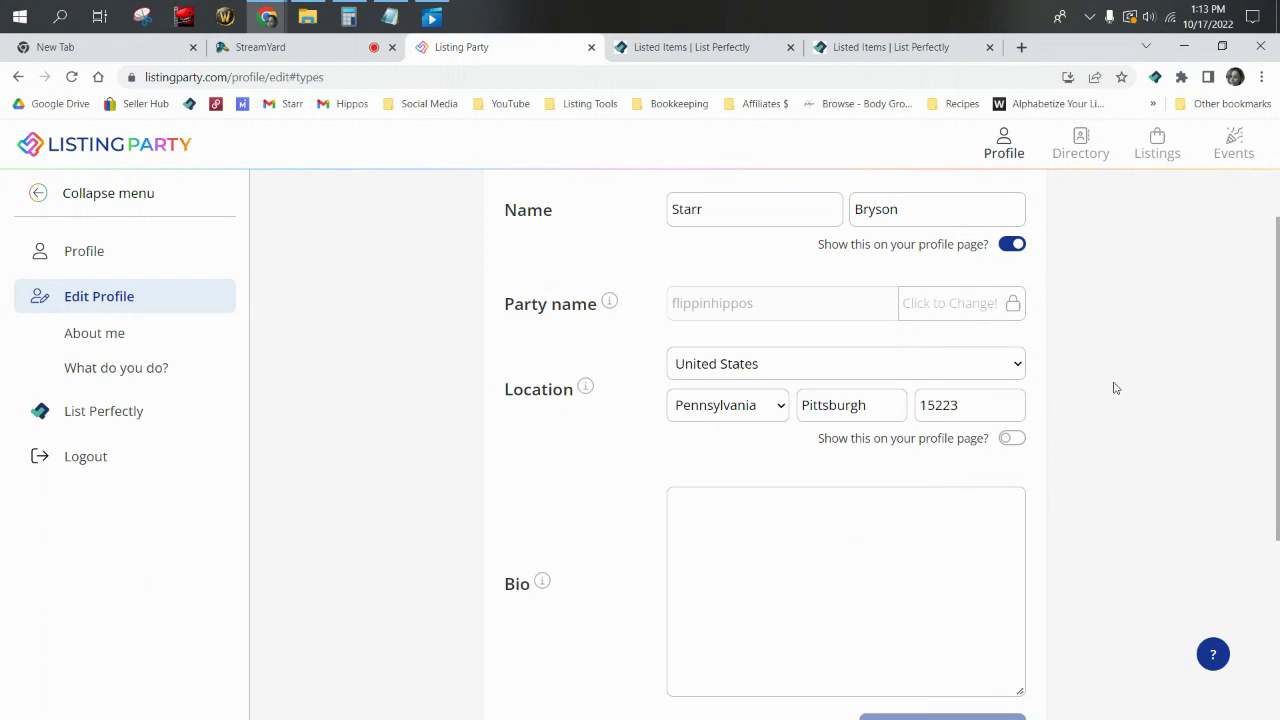
scroll(1116, 388, down, 1)
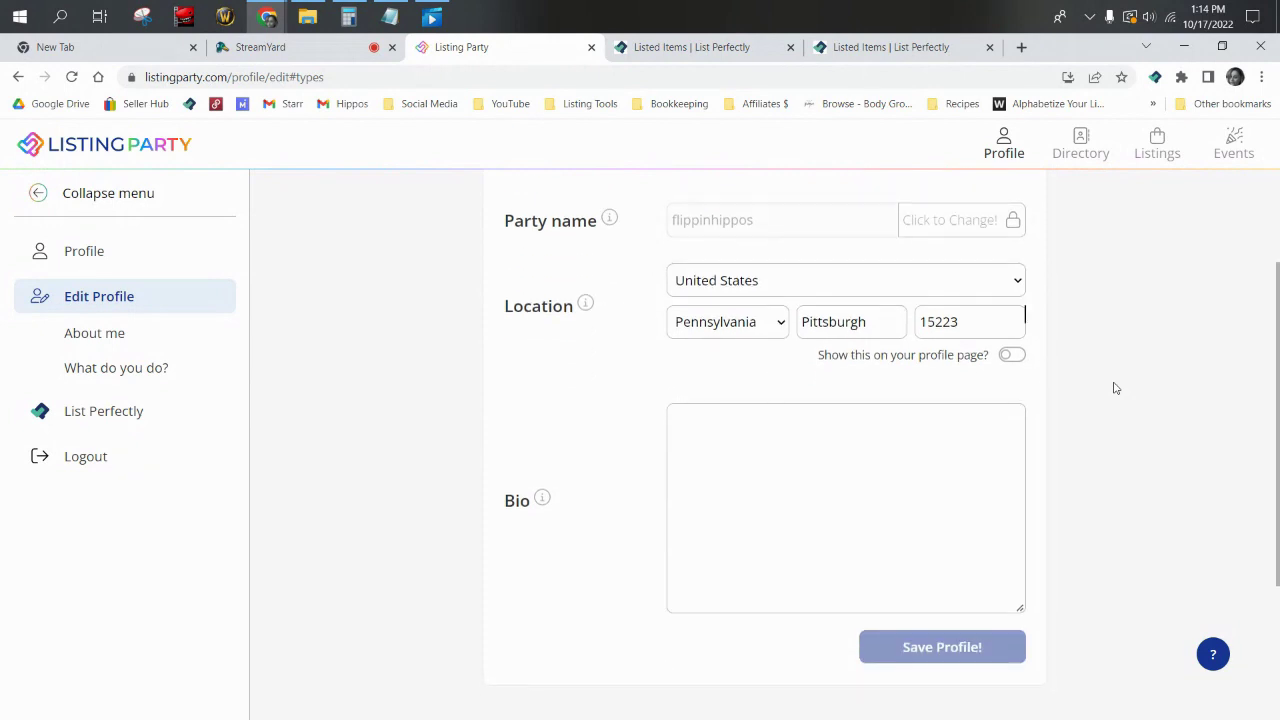
scroll(1116, 388, down, 1)
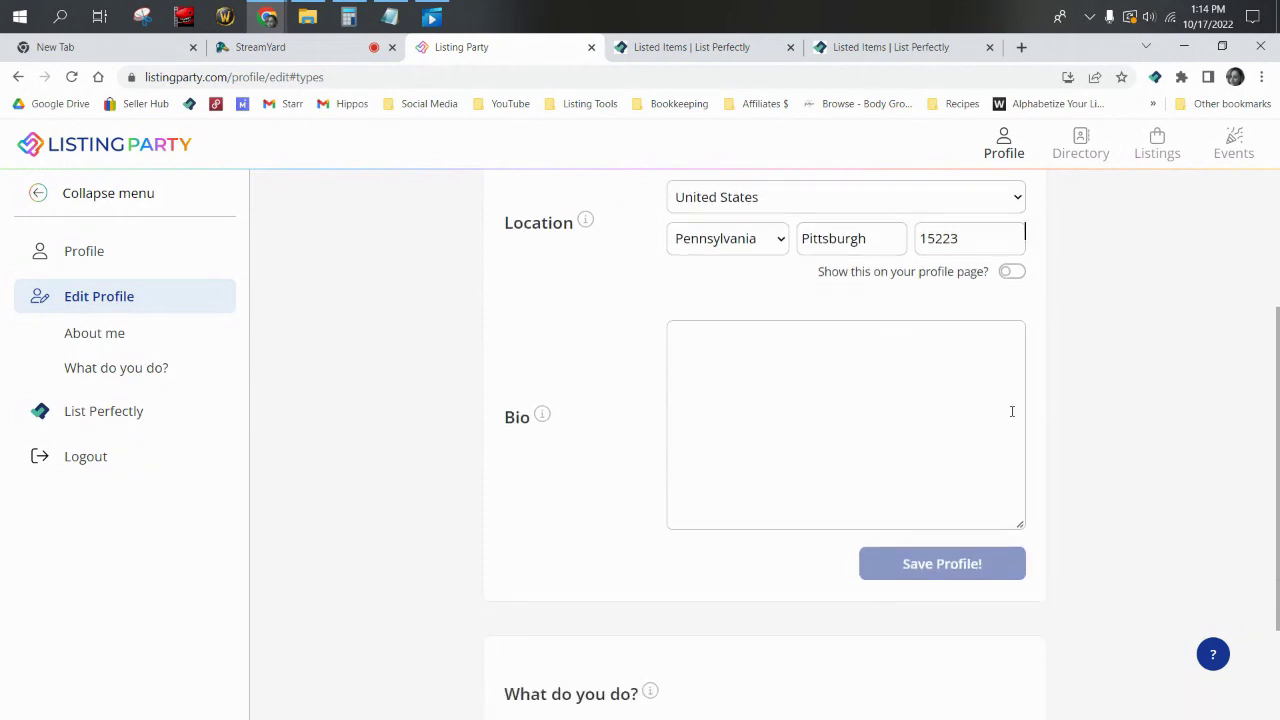
click(906, 408)
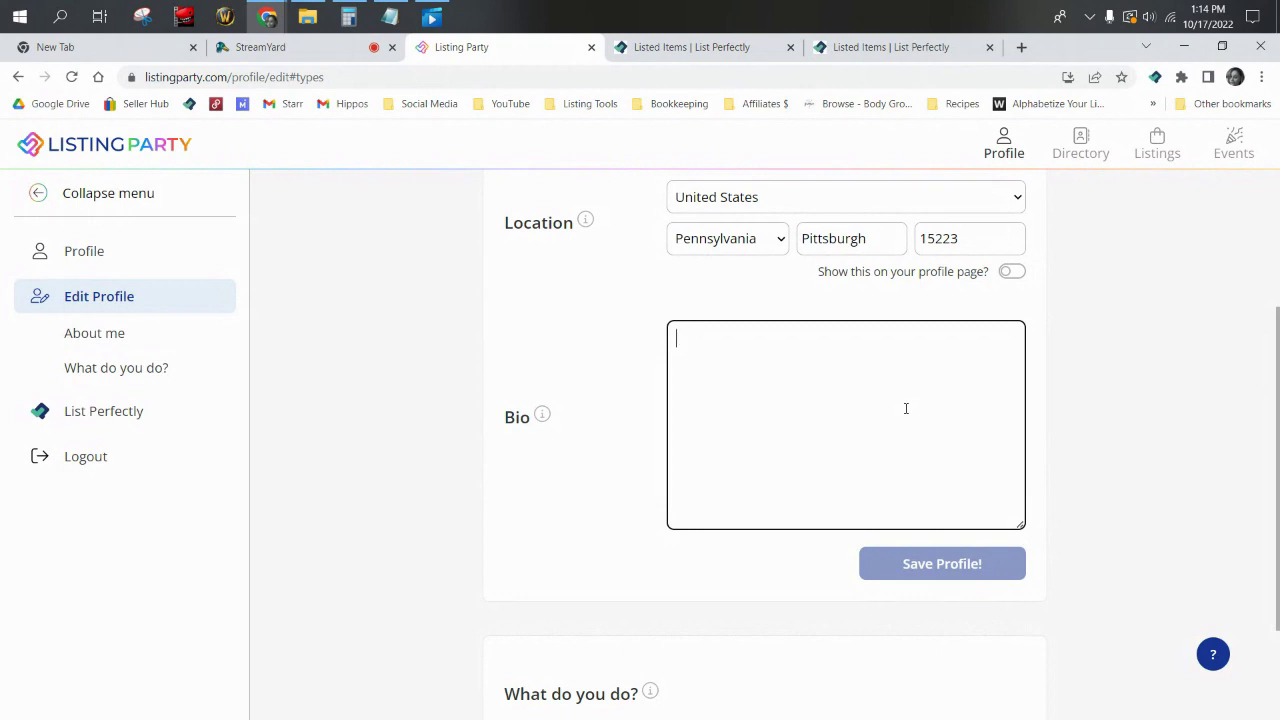
scroll(906, 408, down, 2)
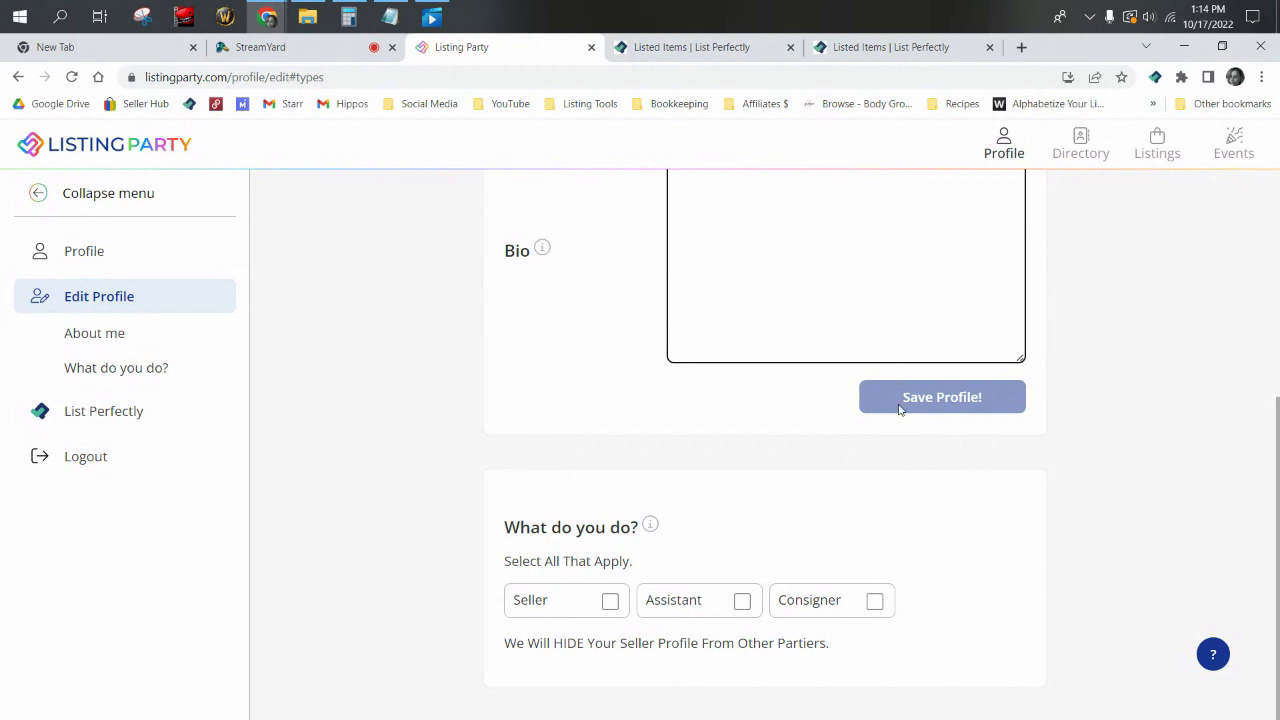
click(899, 409)
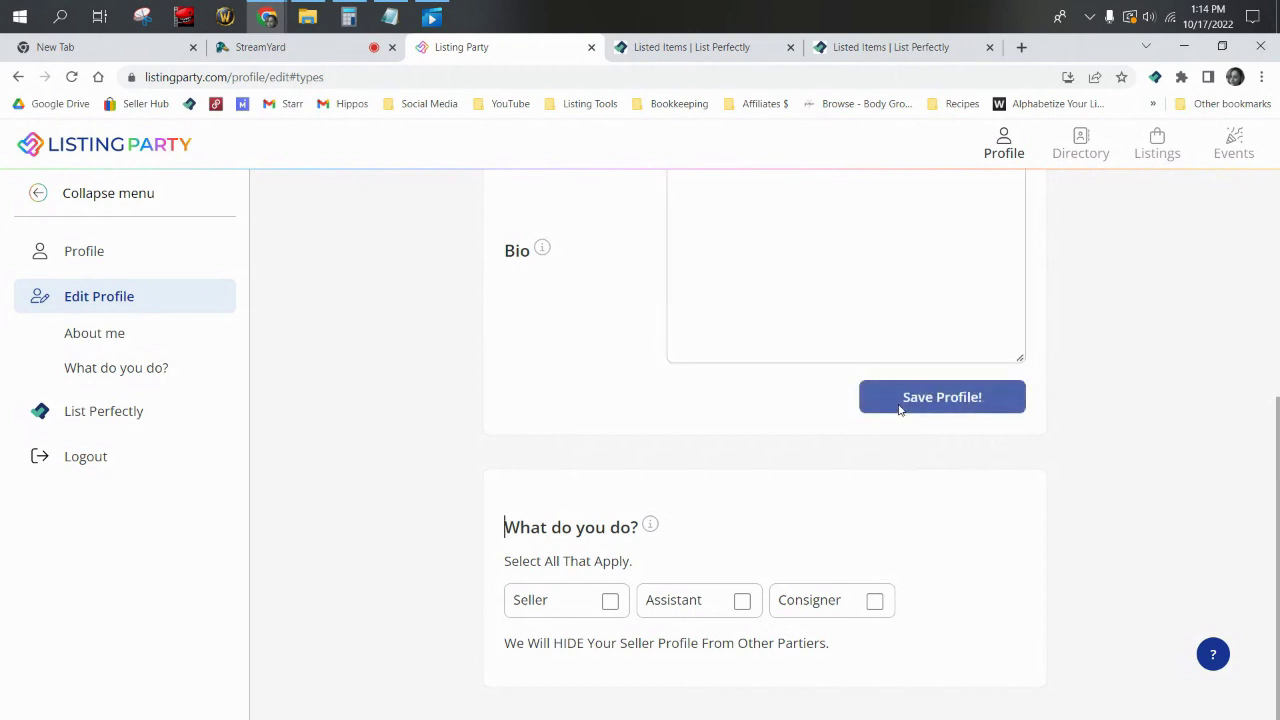
Select Seller under What do you do? and choose 6-15 years for how long you have been a seller
click(611, 602)
scroll(757, 583, down, 3)
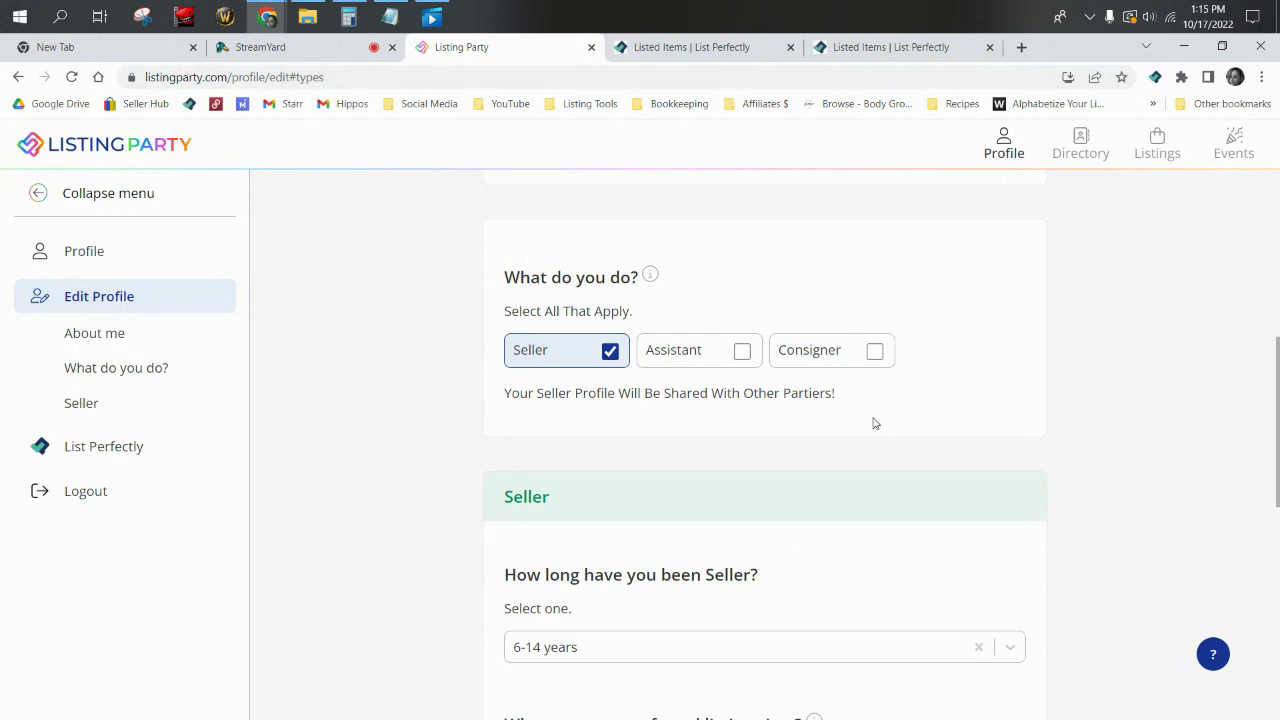
scroll(880, 422, down, 3)
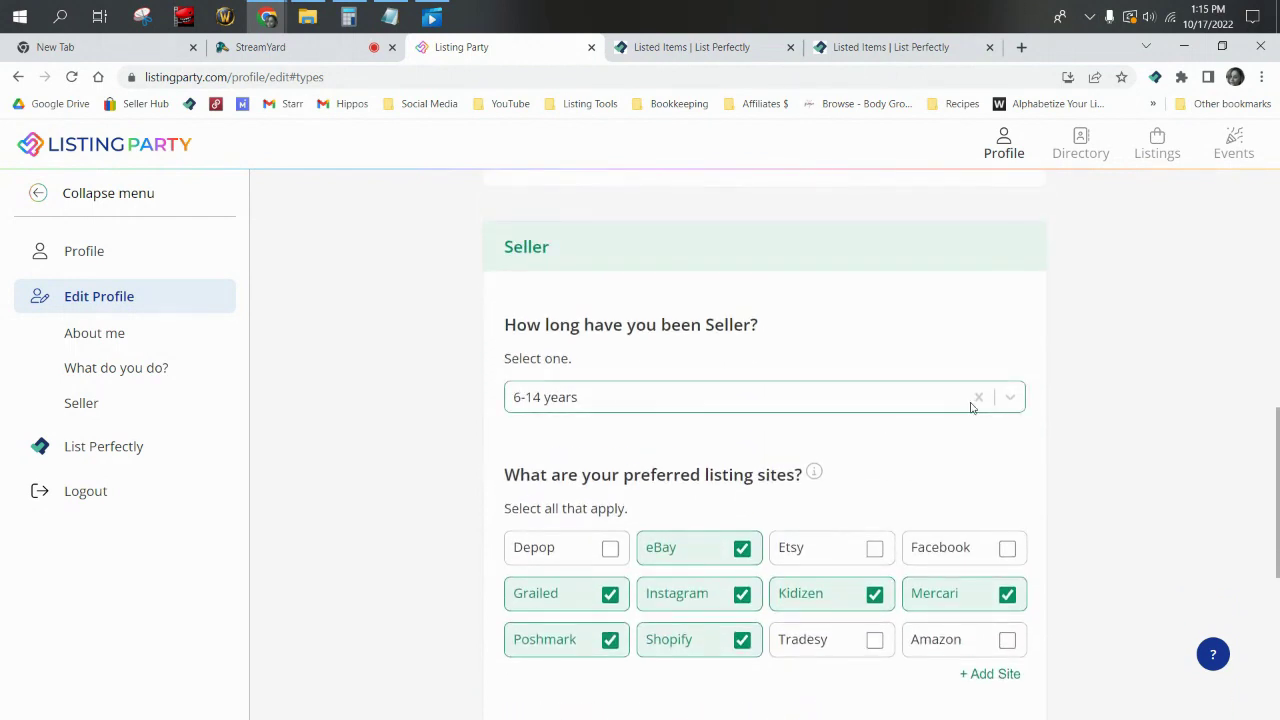
click(979, 400)
click(1012, 399)
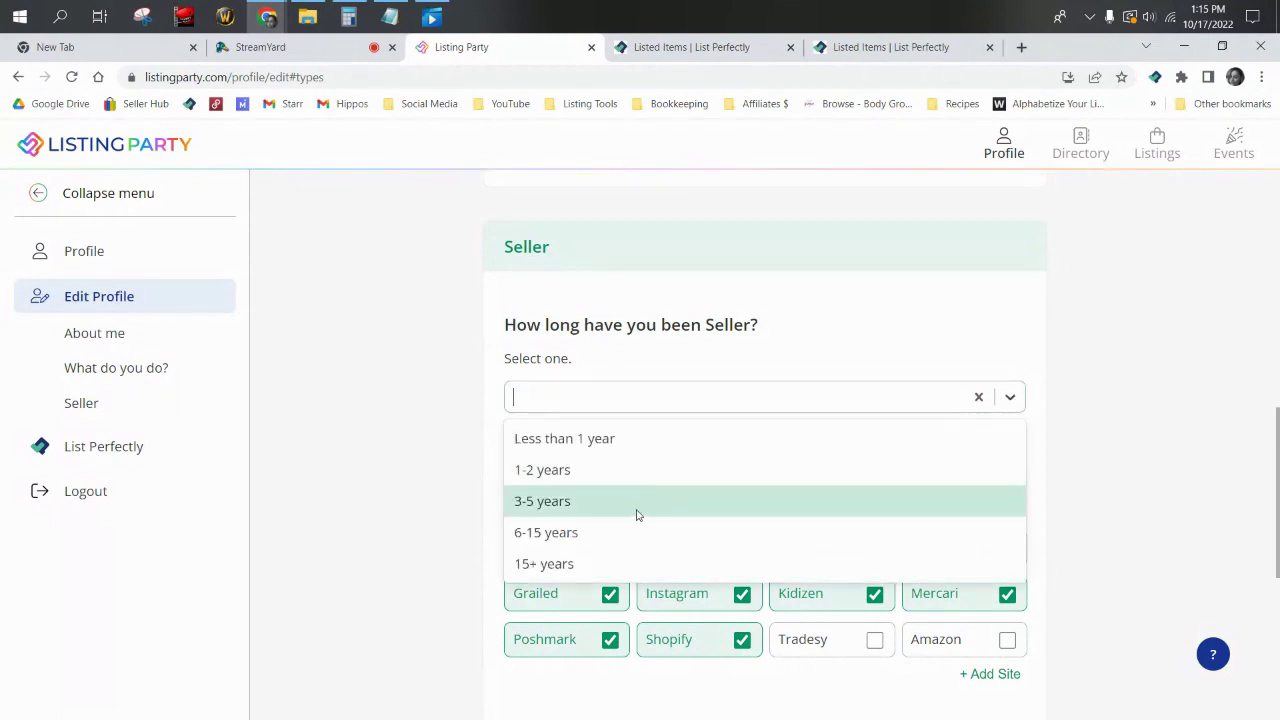
click(583, 527)
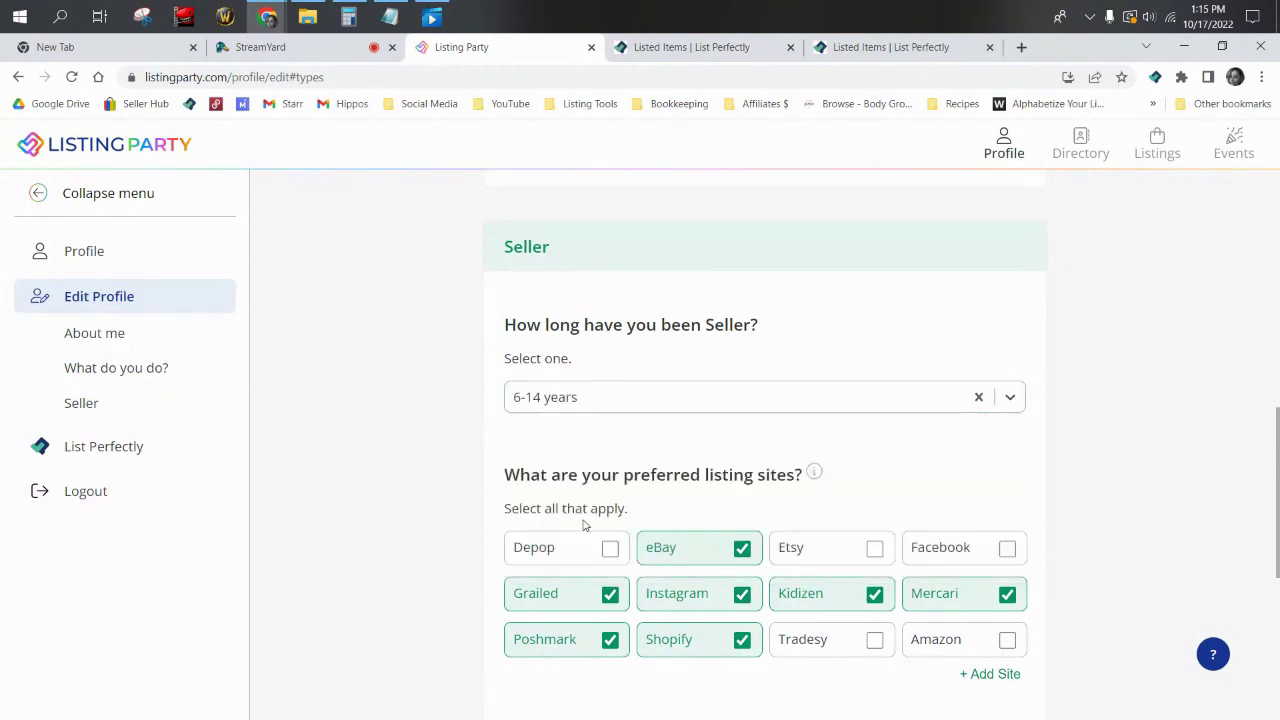
Set the first preferred listing category to Toys
scroll(666, 466, down, 3)
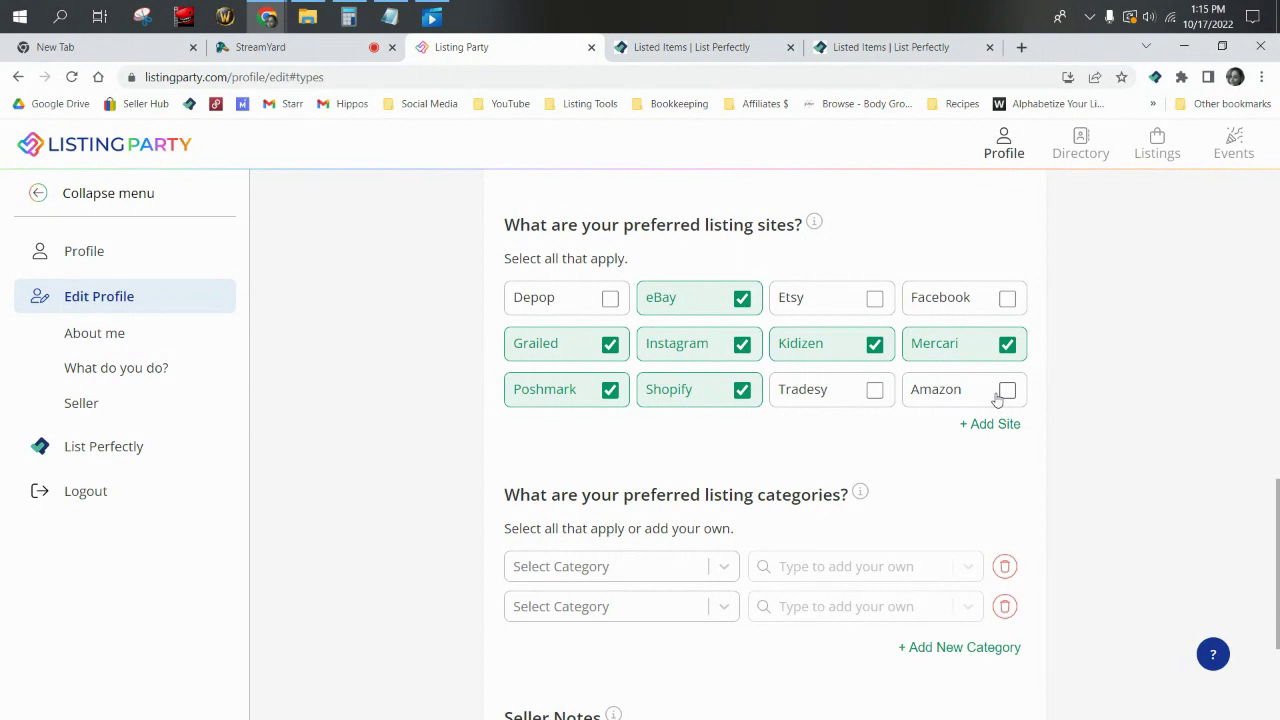
scroll(997, 398, down, 3)
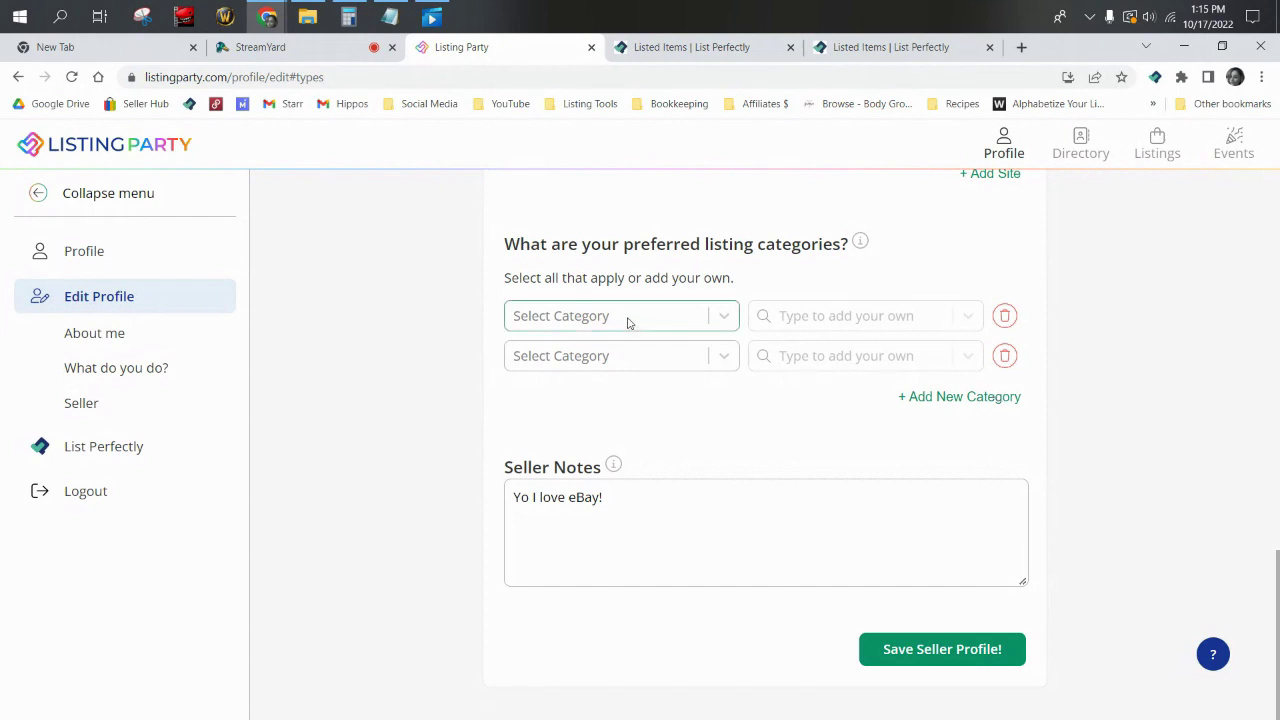
click(628, 321)
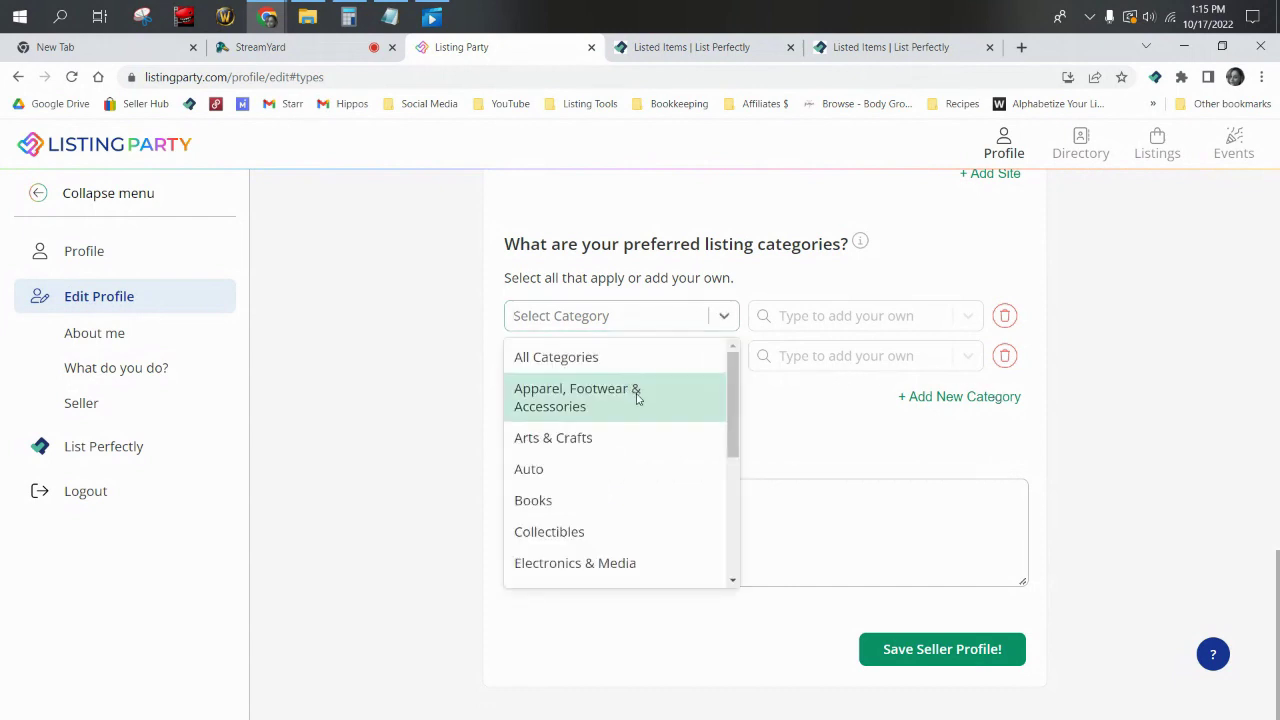
scroll(630, 420, down, 3)
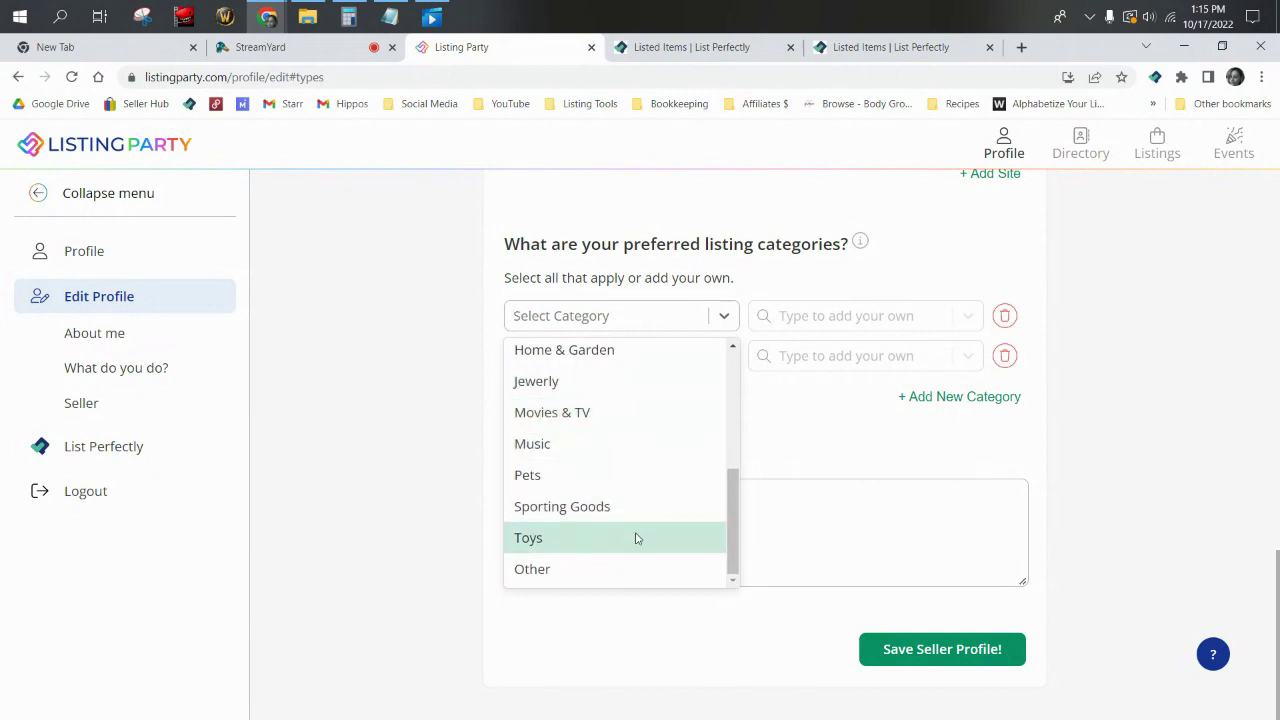
click(636, 538)
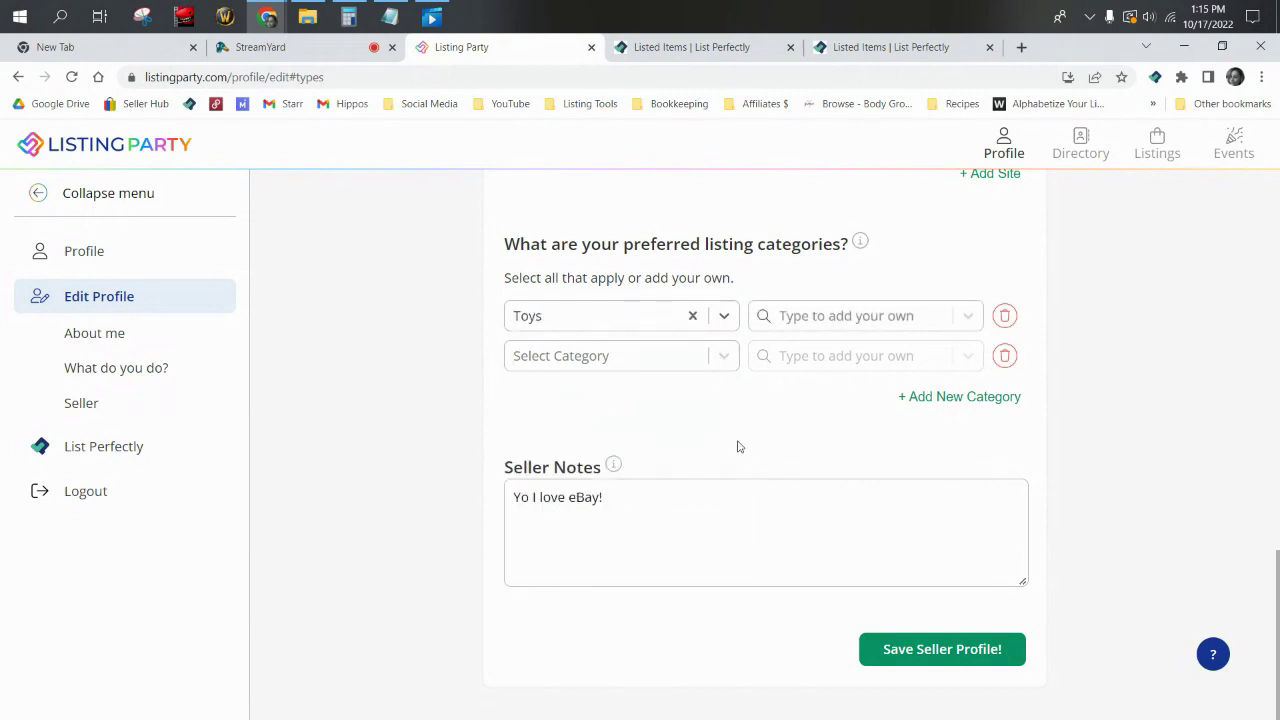
Browse the suggested subcategories for Toys and try to add Plushies as a custom one
click(778, 324)
scroll(854, 411, down, 2)
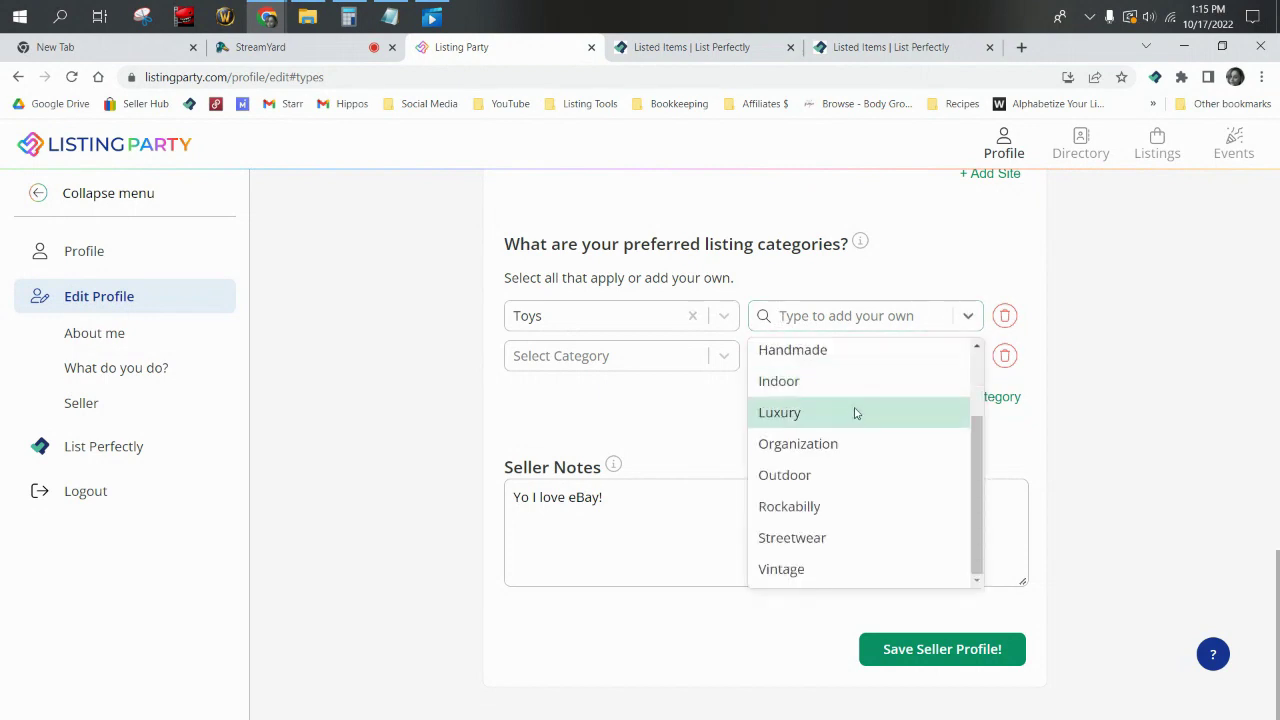
scroll(843, 437, up, 2)
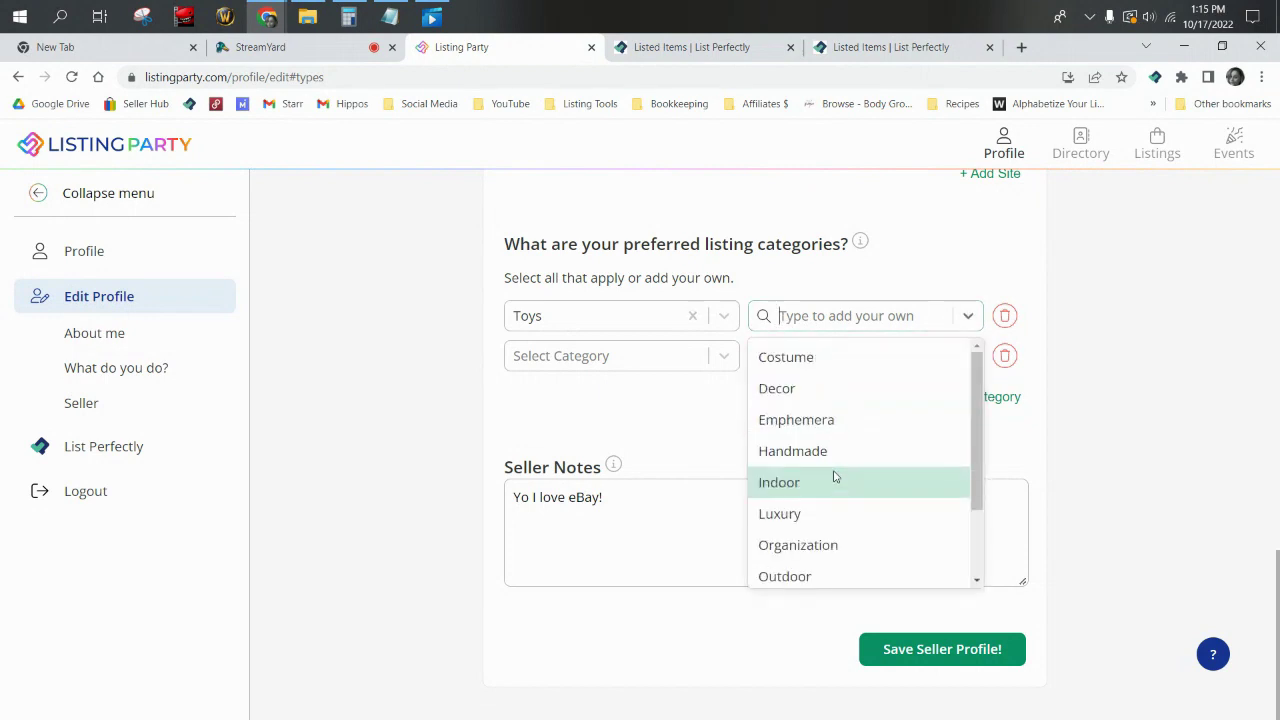
click(838, 320)
text(Plushies)
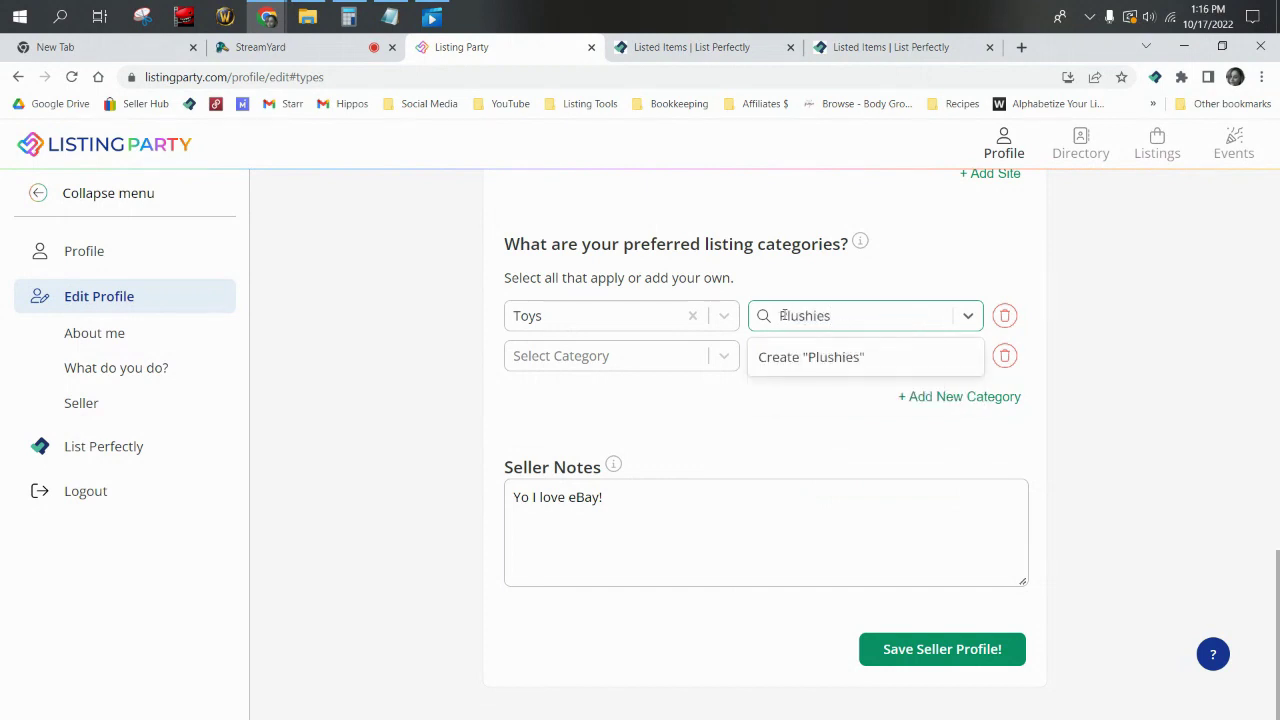
Set the second preferred listing category to Apparel, Footwear & Accessories and look through its subcategory options
click(663, 357)
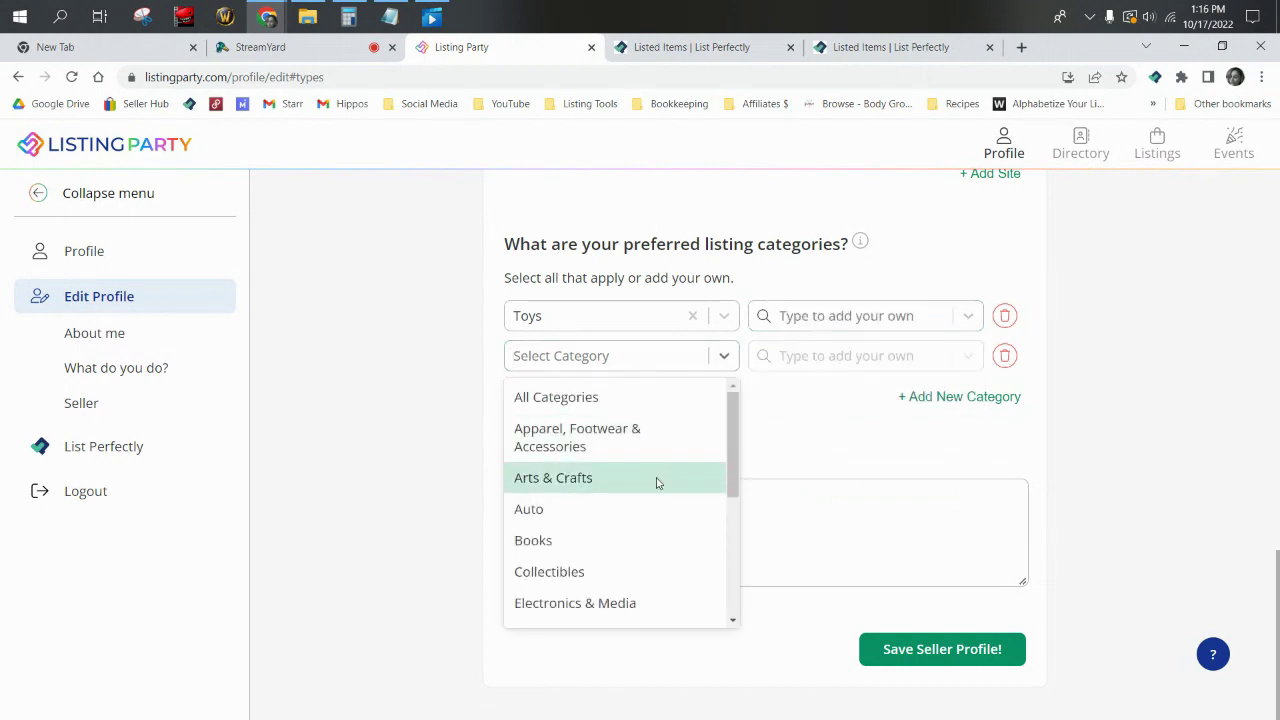
click(642, 441)
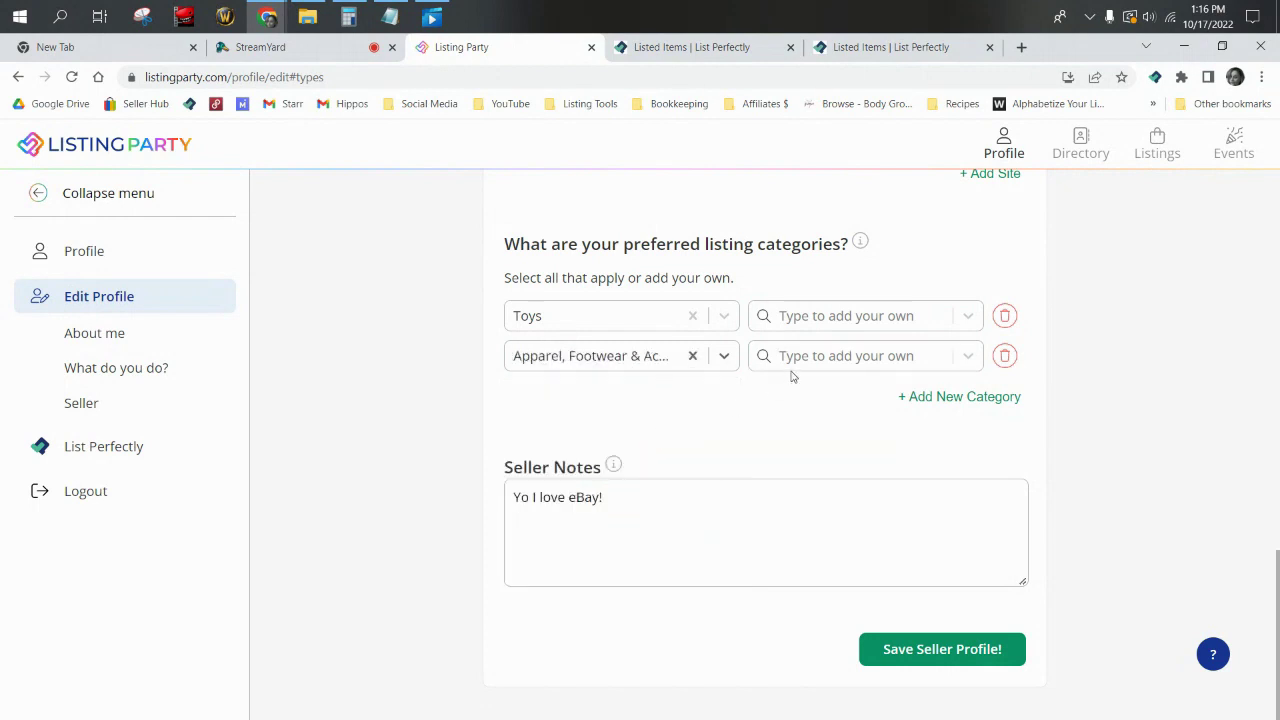
click(800, 365)
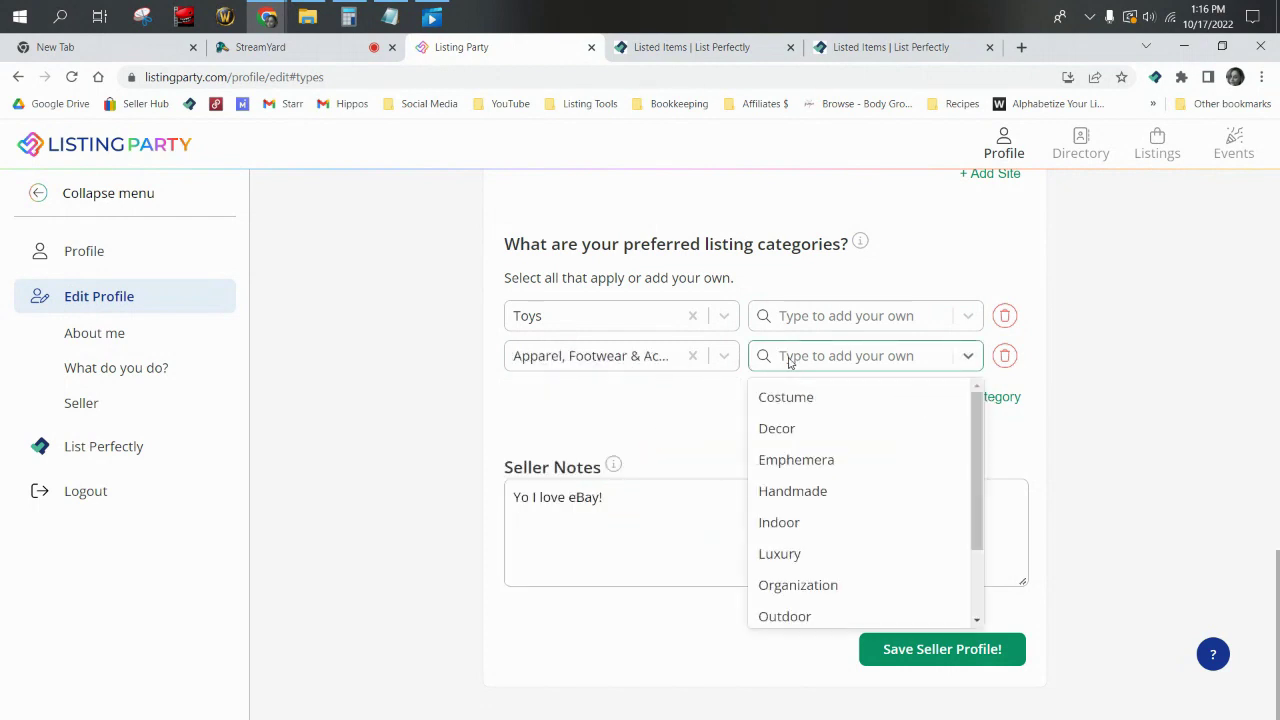
scroll(849, 457, down, 1)
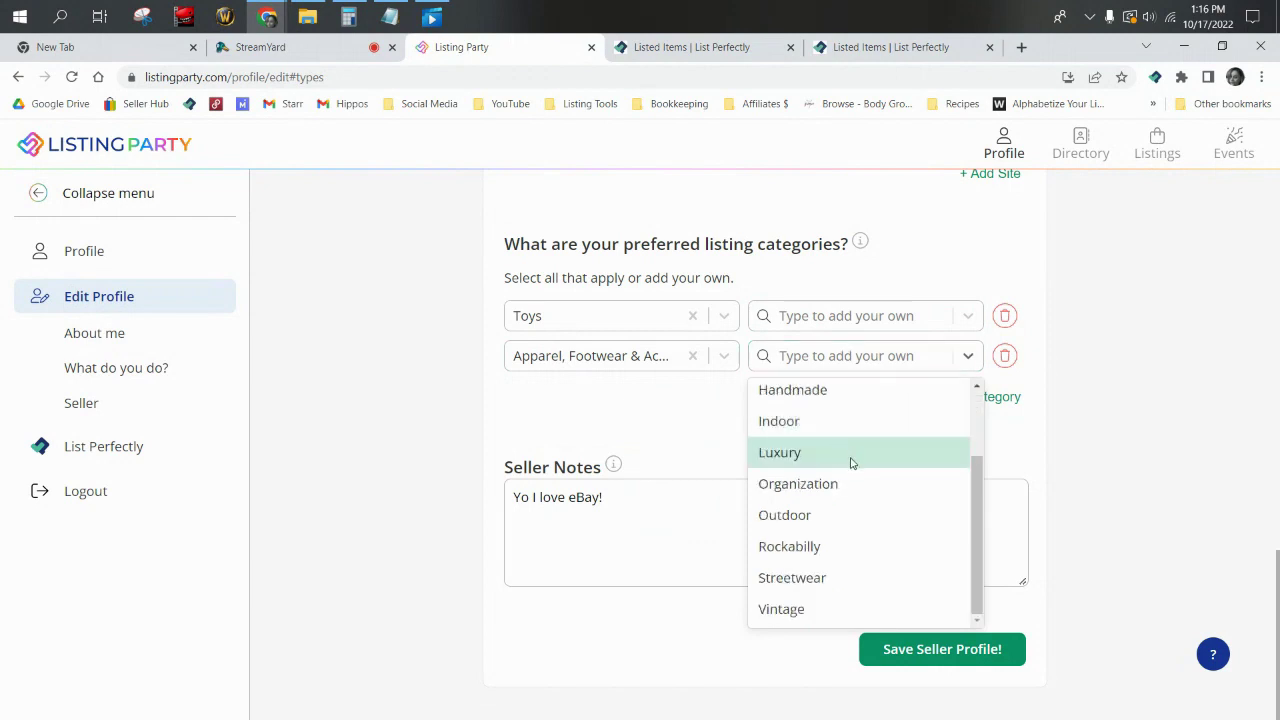
scroll(863, 514, up, 1)
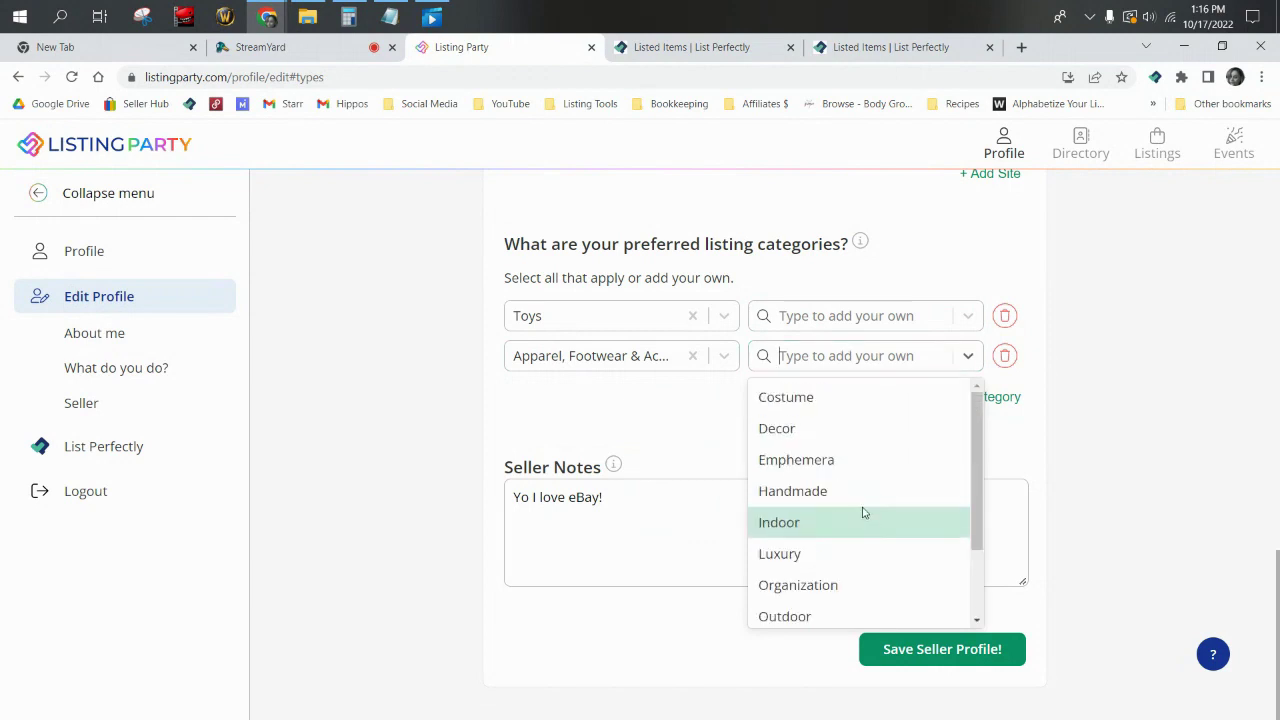
click(707, 424)
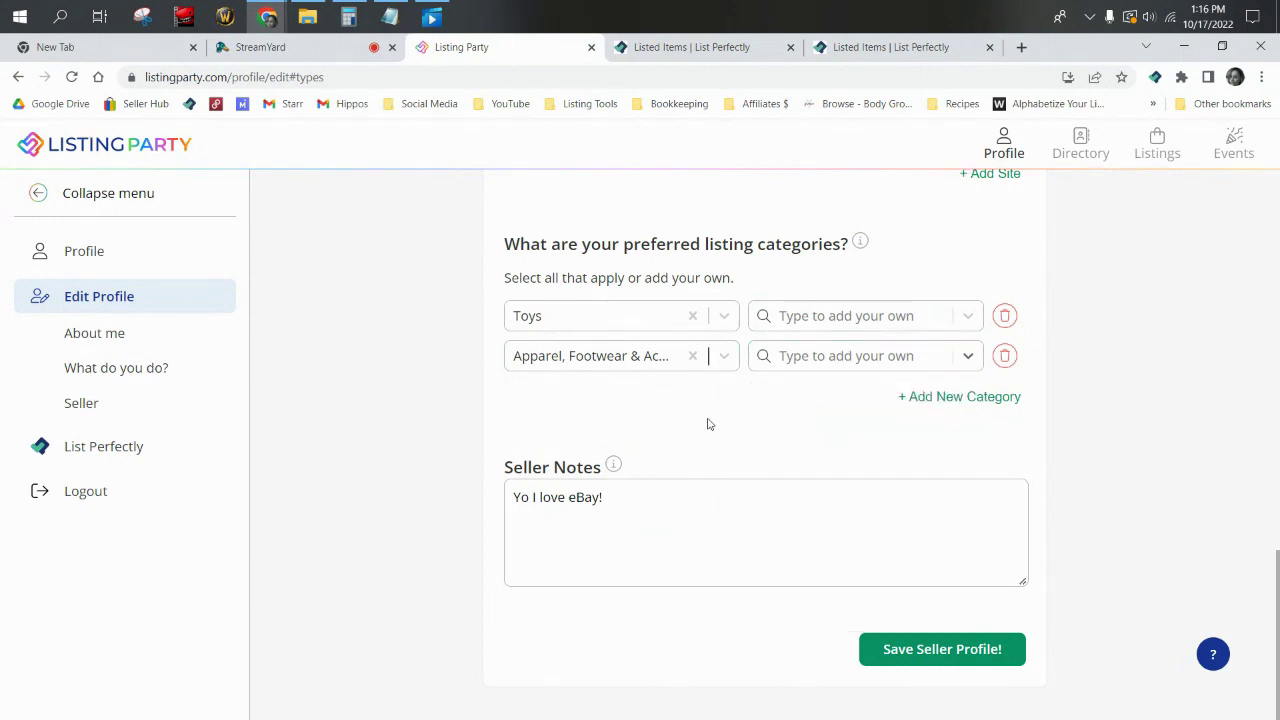
Try to add Plush as a custom subcategory for Toys and review the suggested subcategories
click(810, 318)
text(Plush)
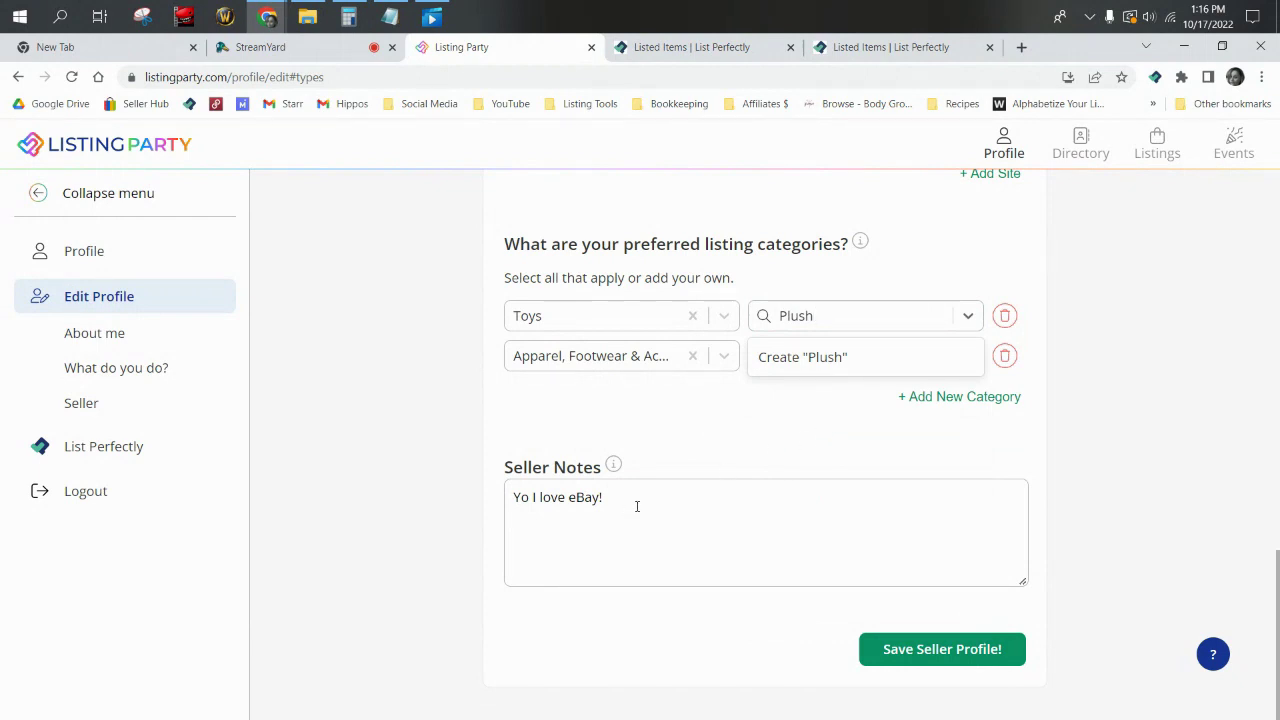
click(970, 318)
scroll(926, 420, down, 2)
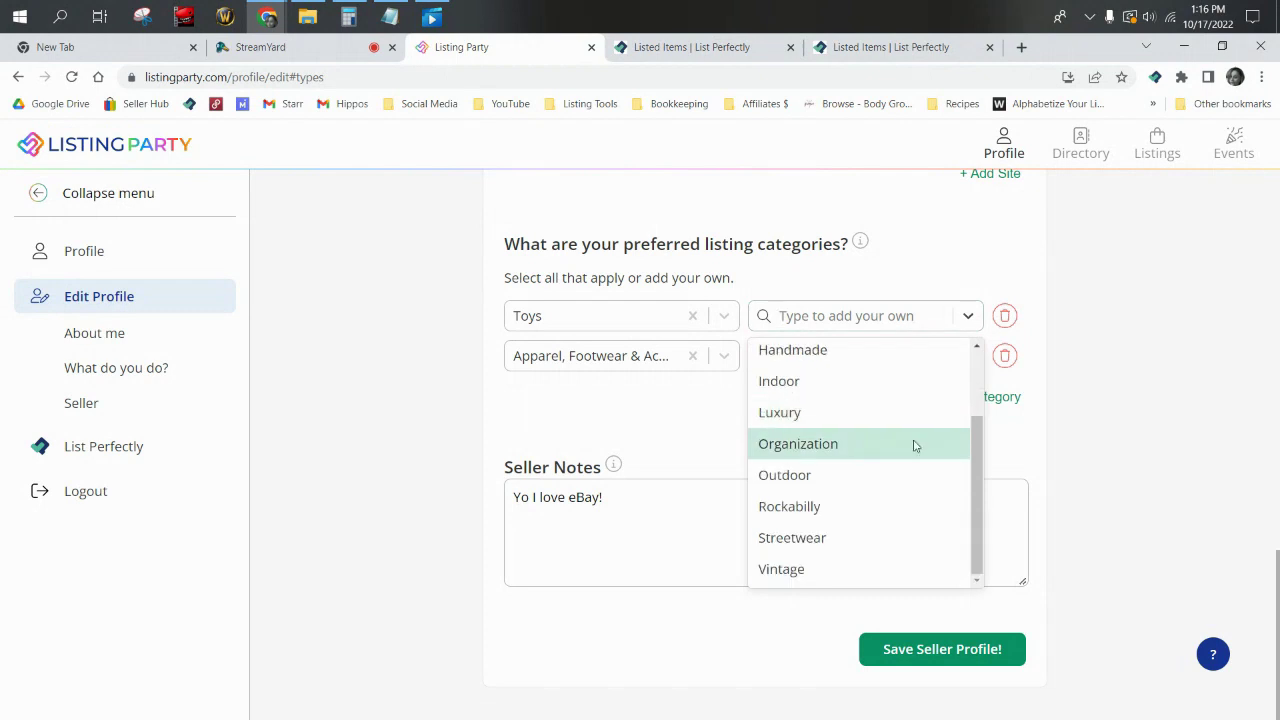
click(699, 430)
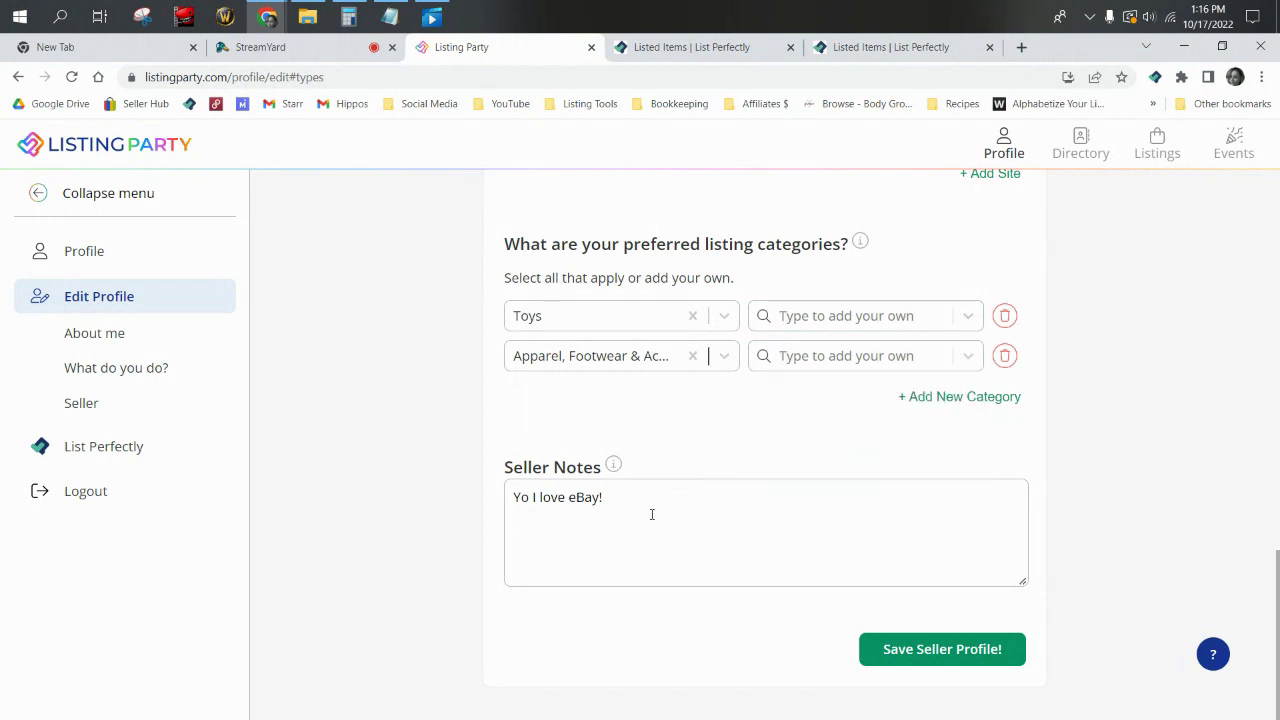
Save the seller profile and visit the About me and What do you do? sections, agreeing to leave the page
click(975, 659)
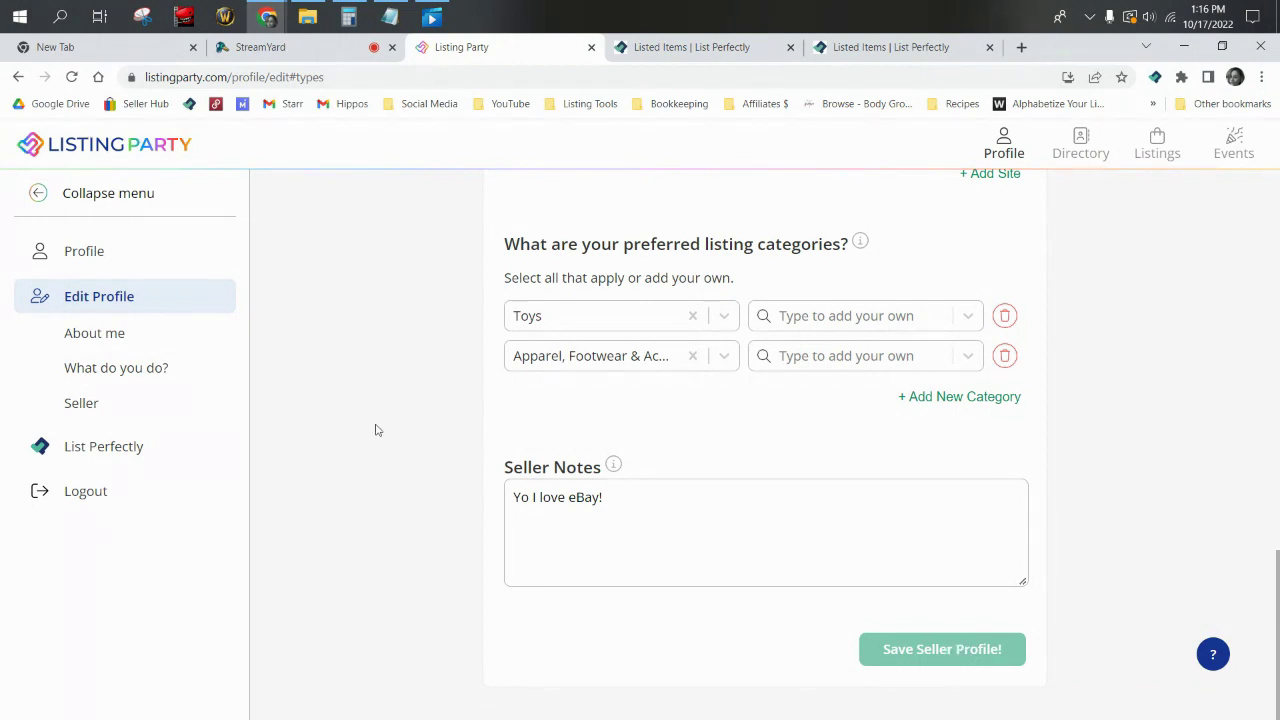
click(80, 342)
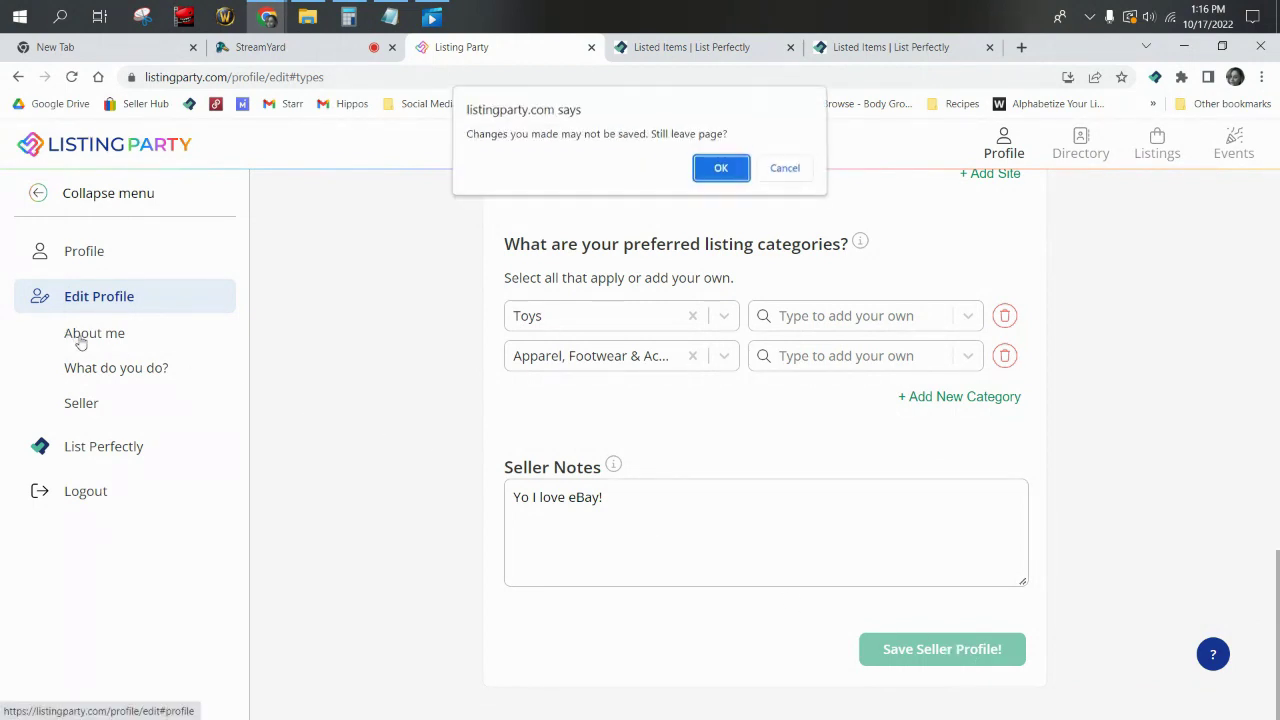
click(745, 175)
click(126, 368)
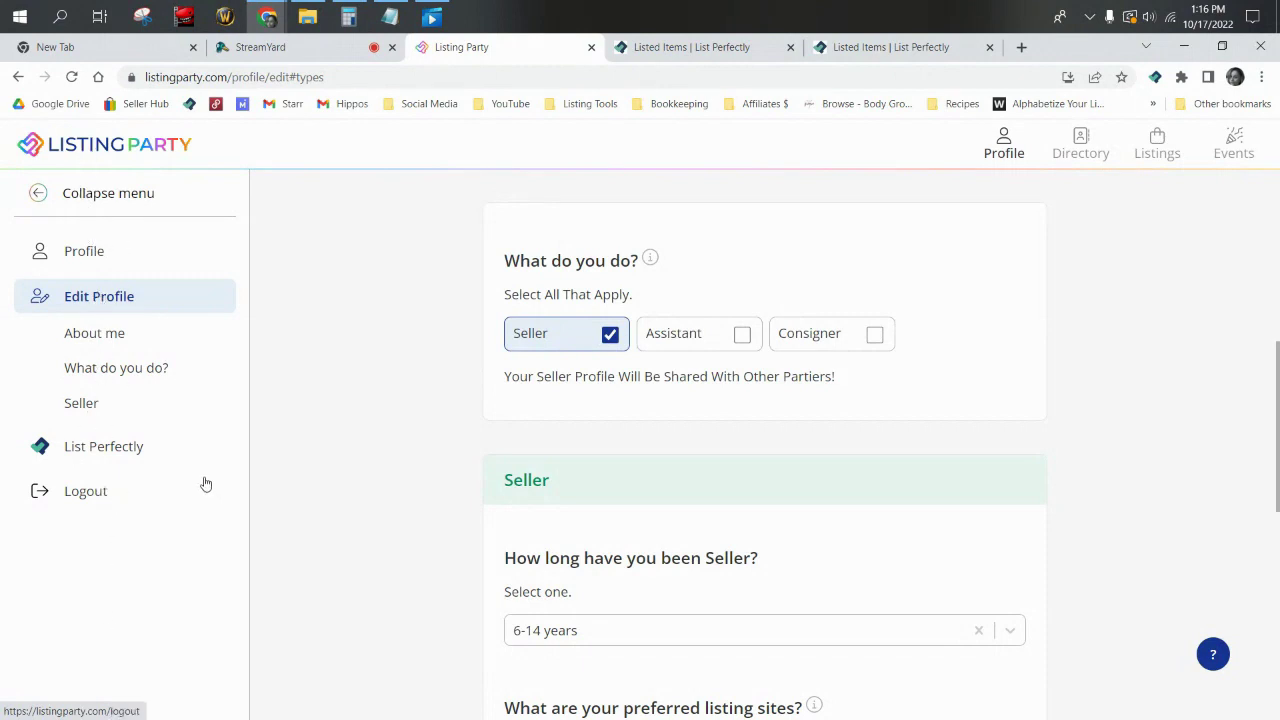
Open the linked List Perfectly account page and return to the Listing Party home page
click(122, 453)
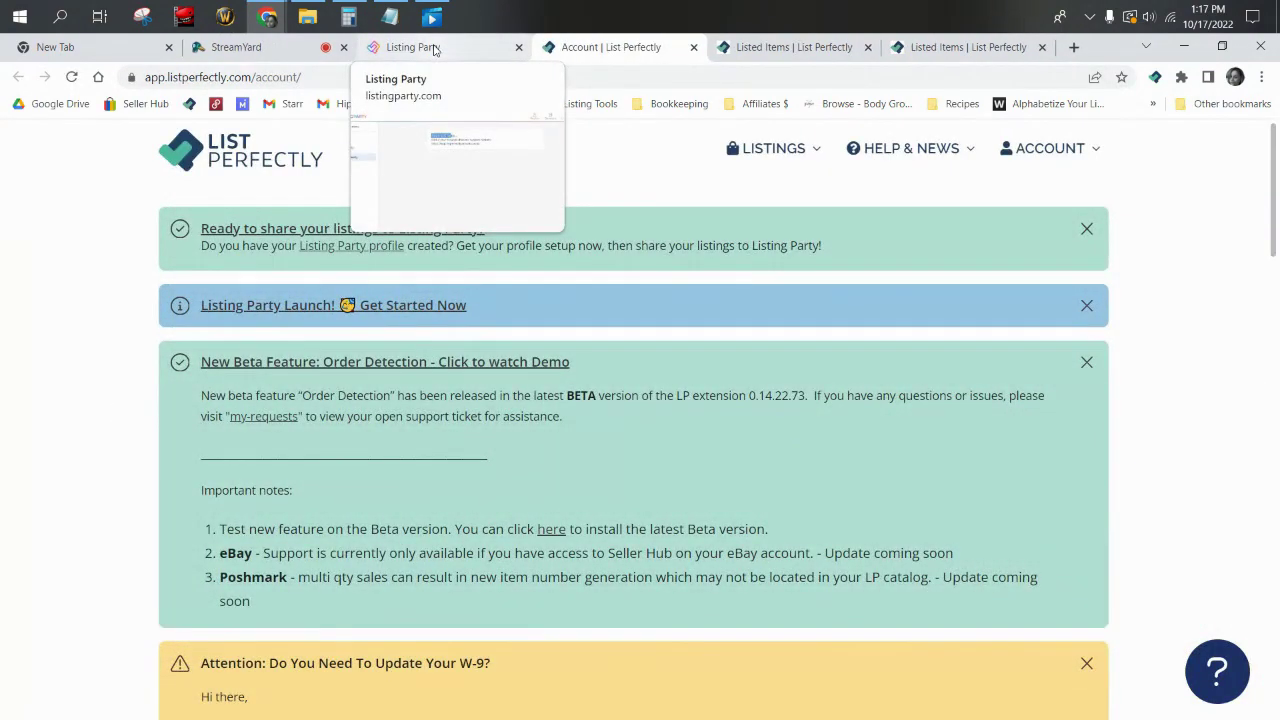
click(434, 50)
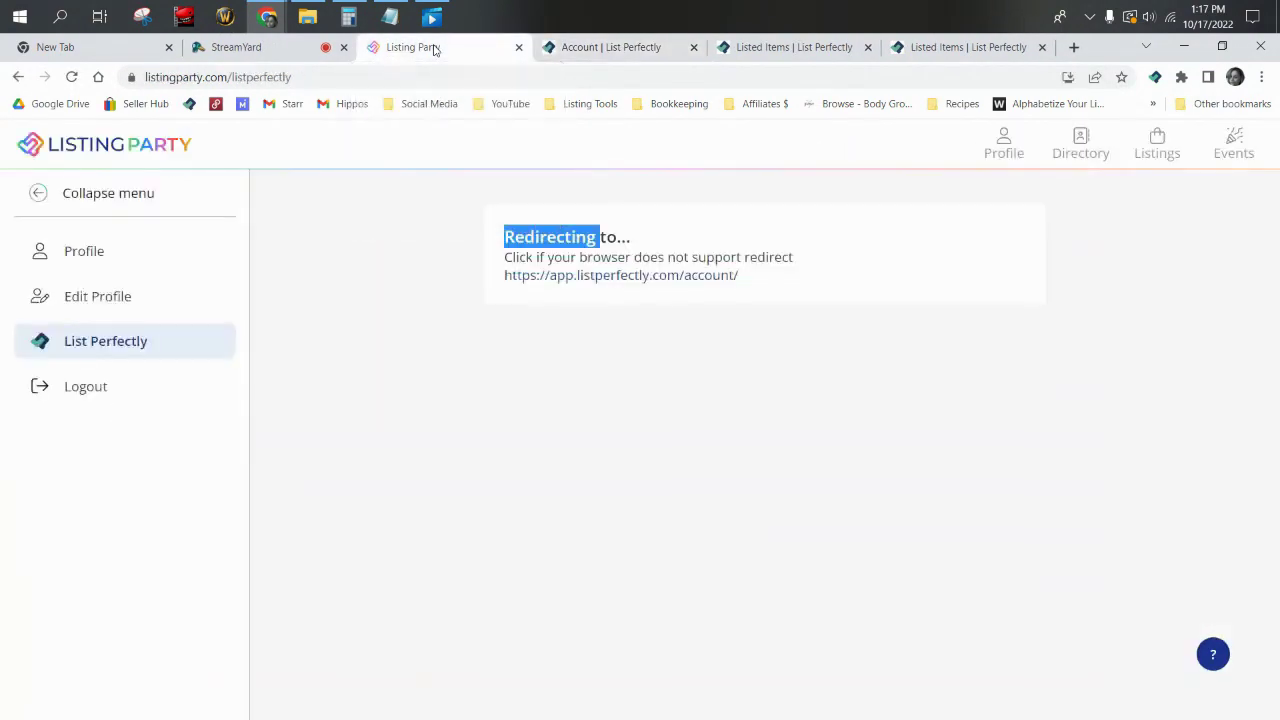
click(160, 143)
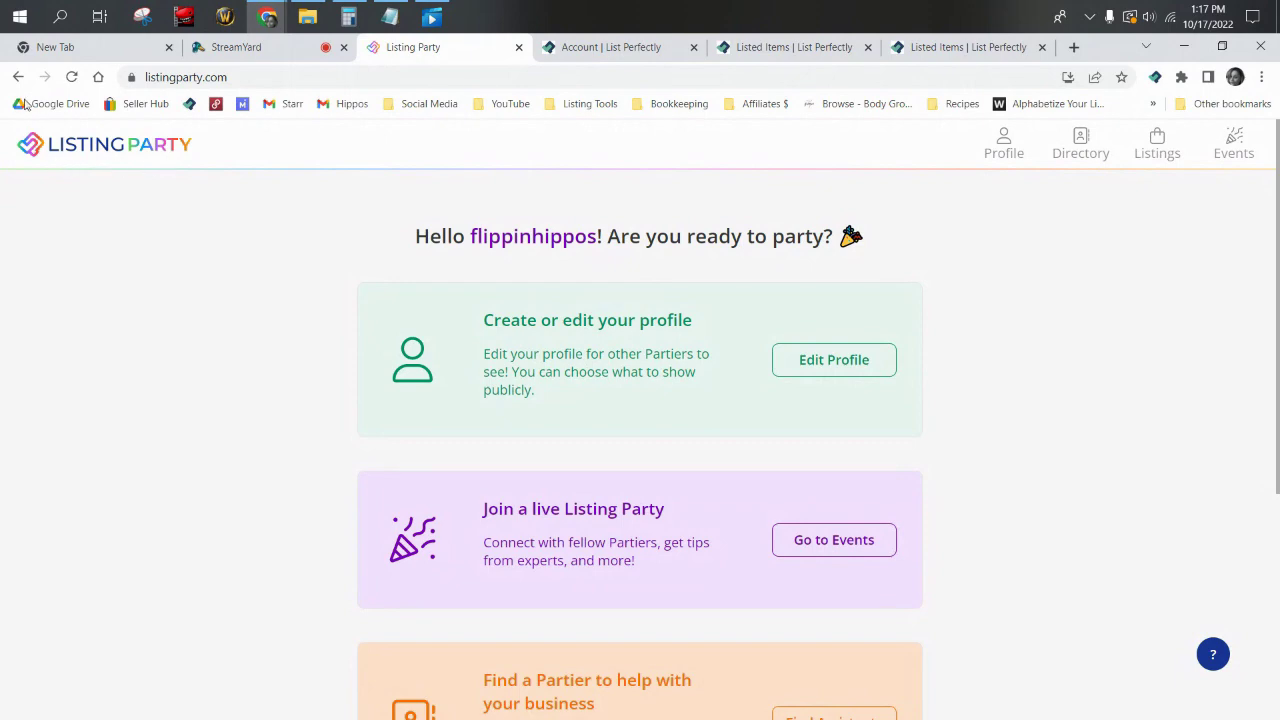
Look through the home page sections for editing the profile, joining events, finding assistants and browsing listings
scroll(563, 366, down, 4)
scroll(557, 366, up, 4)
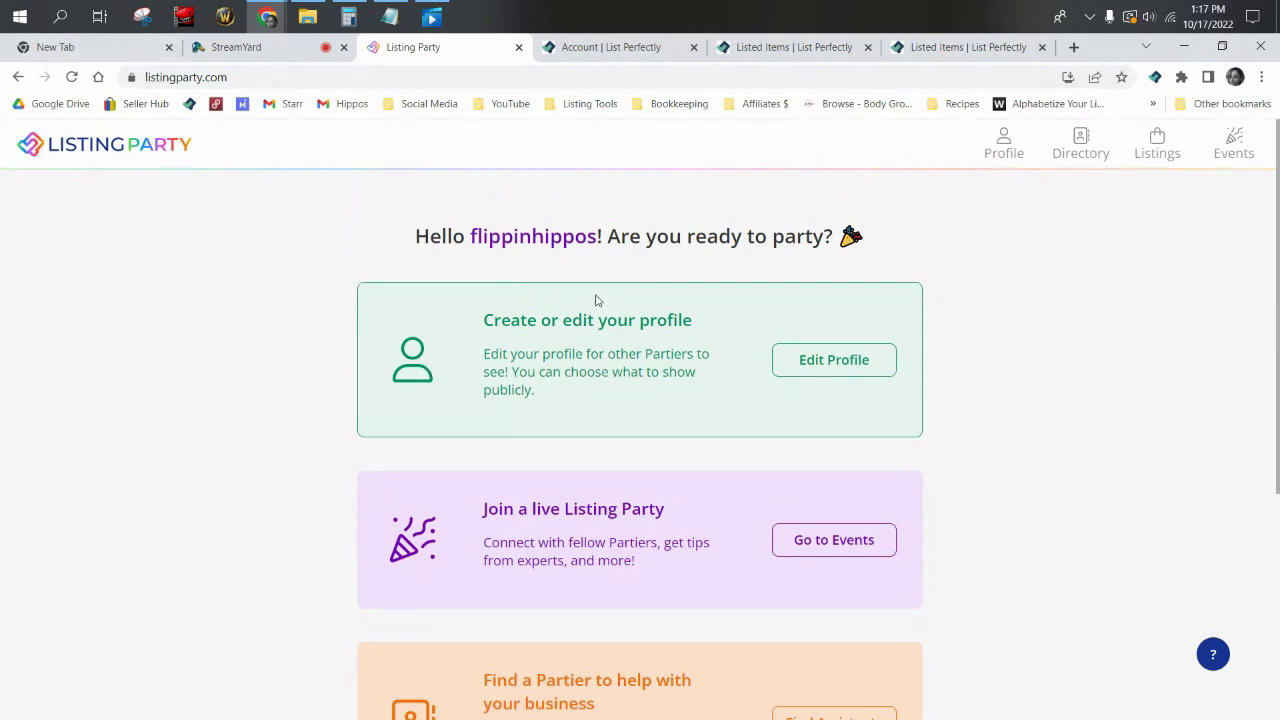
scroll(596, 300, down, 3)
scroll(620, 297, up, 1)
scroll(680, 292, down, 1)
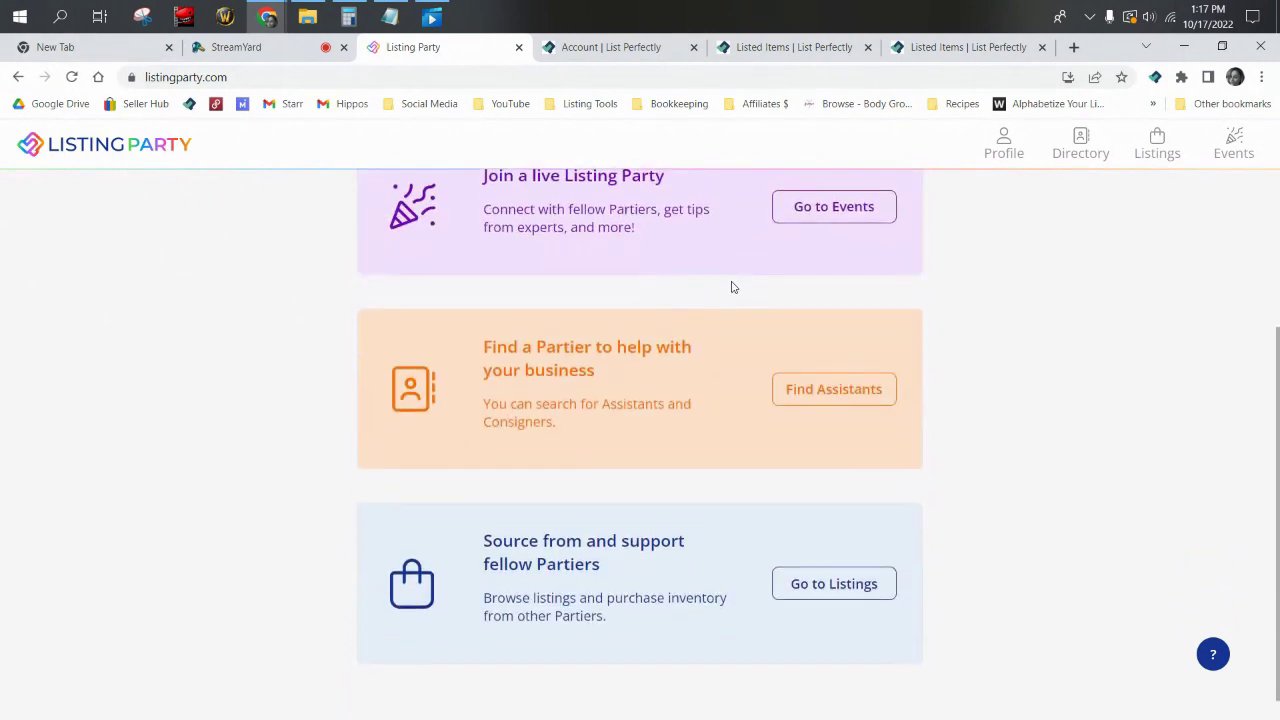
Open the live events page and review the upcoming and past events, copying the link to the Listing 101 party
click(840, 212)
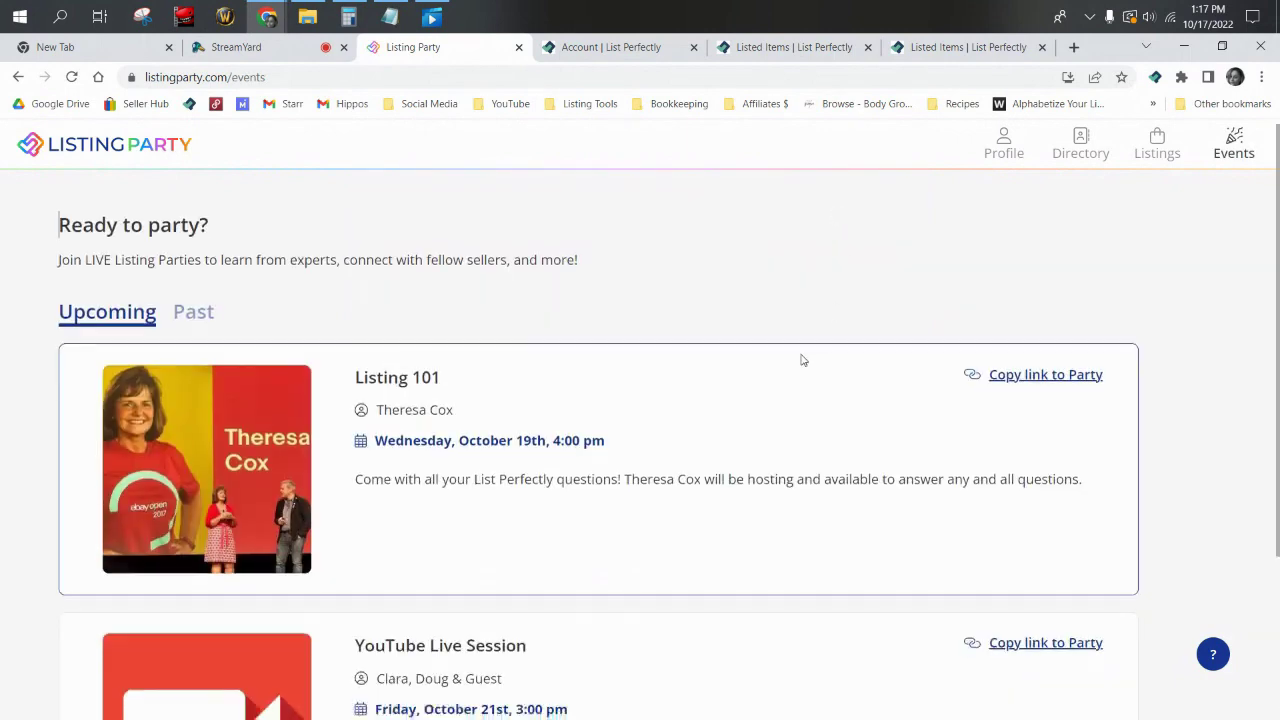
scroll(801, 360, down, 2)
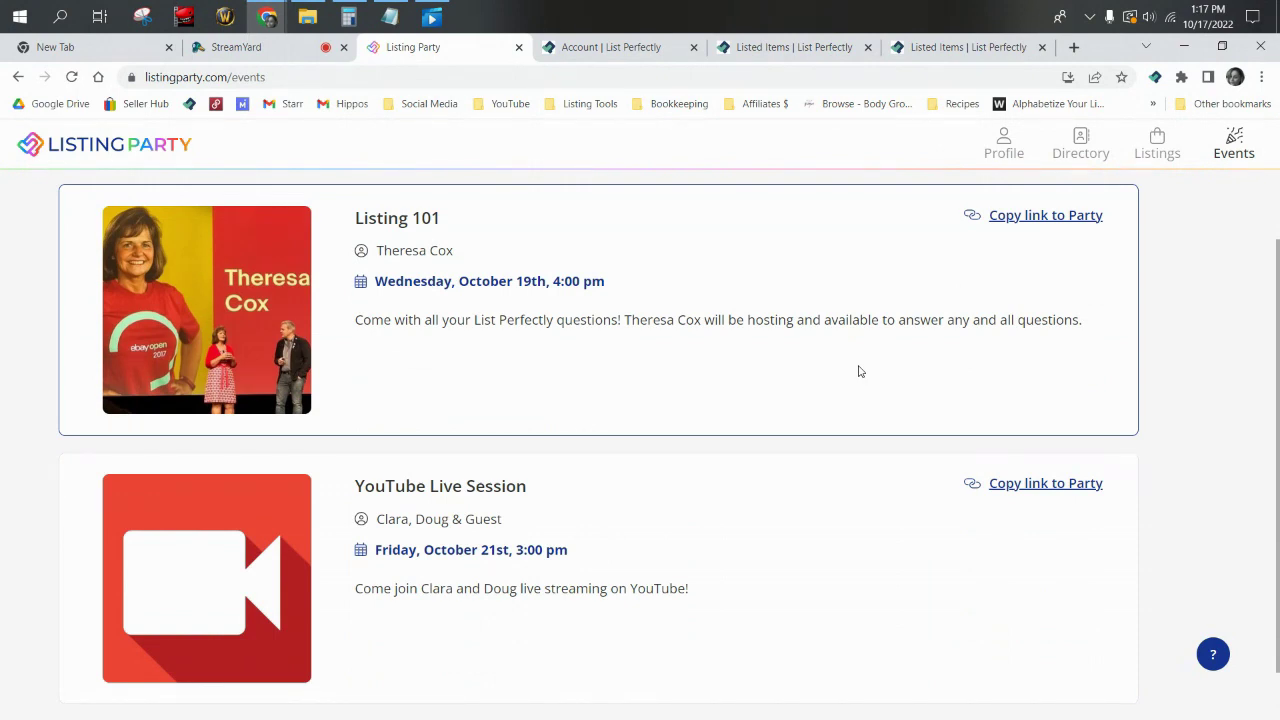
scroll(858, 371, down, 1)
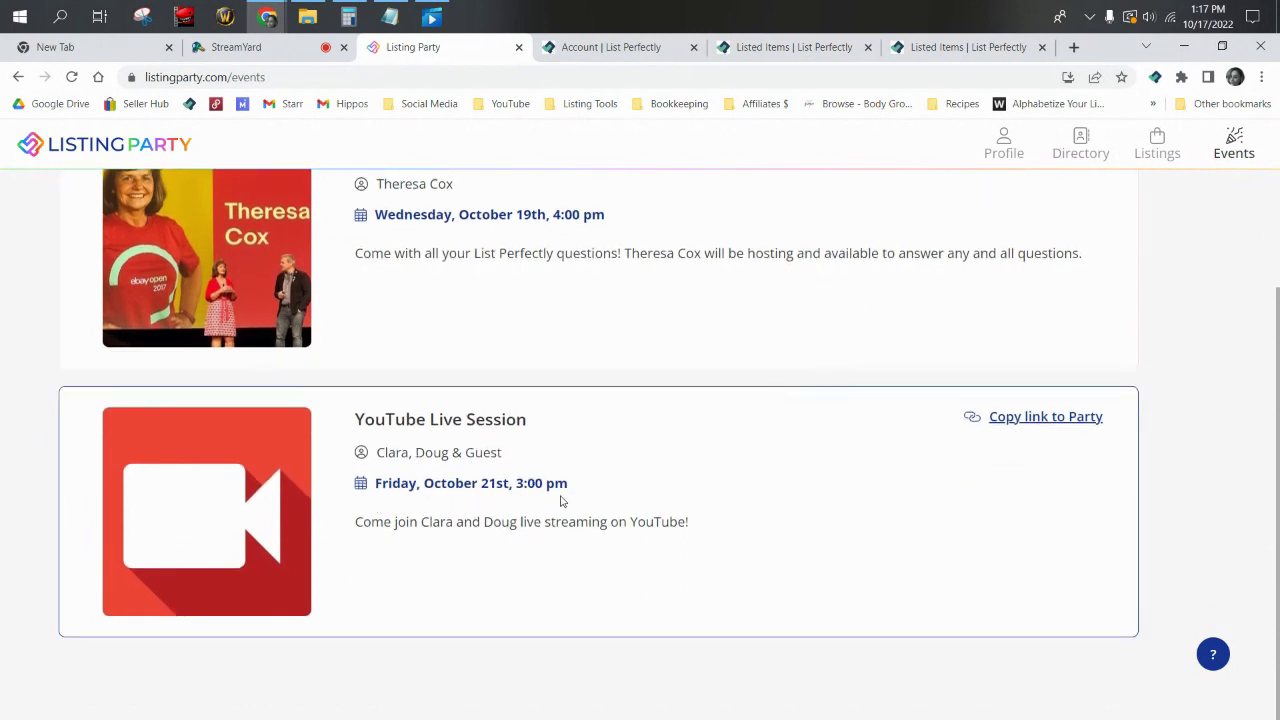
scroll(562, 501, up, 3)
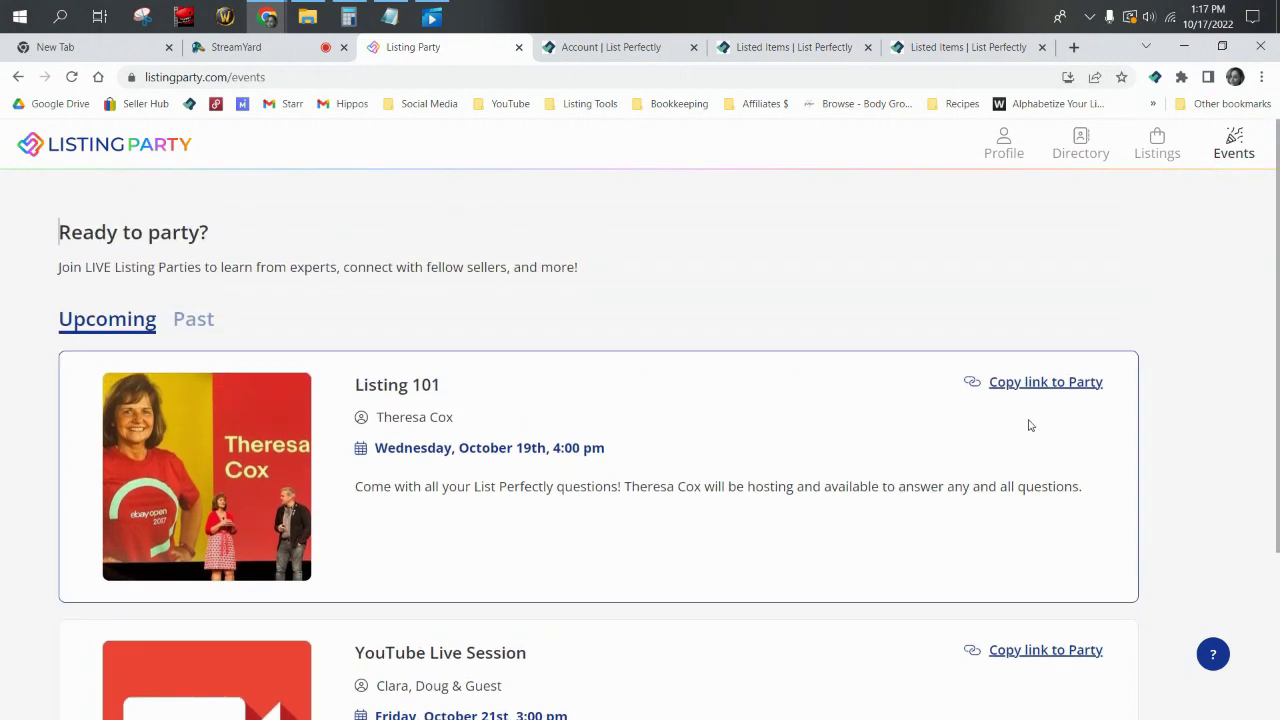
click(1038, 385)
click(193, 318)
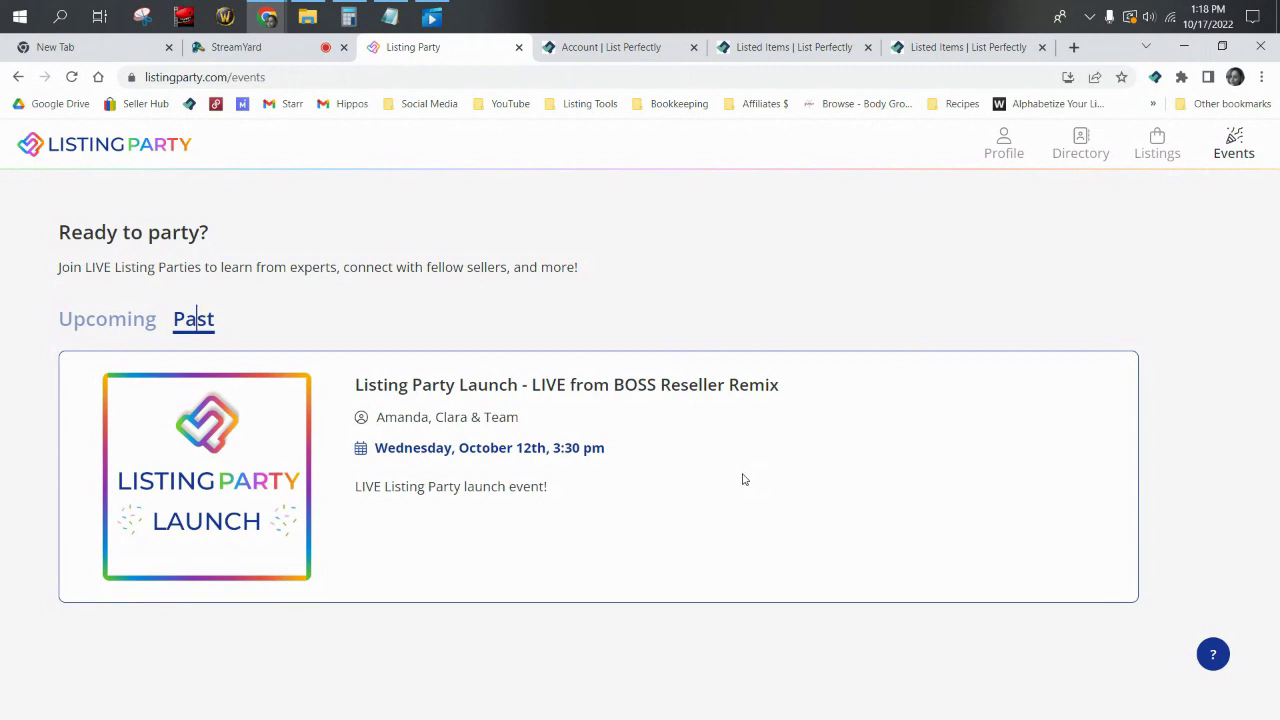
Open the directory of assistants and consigners from the home page and look through the listed members
click(154, 150)
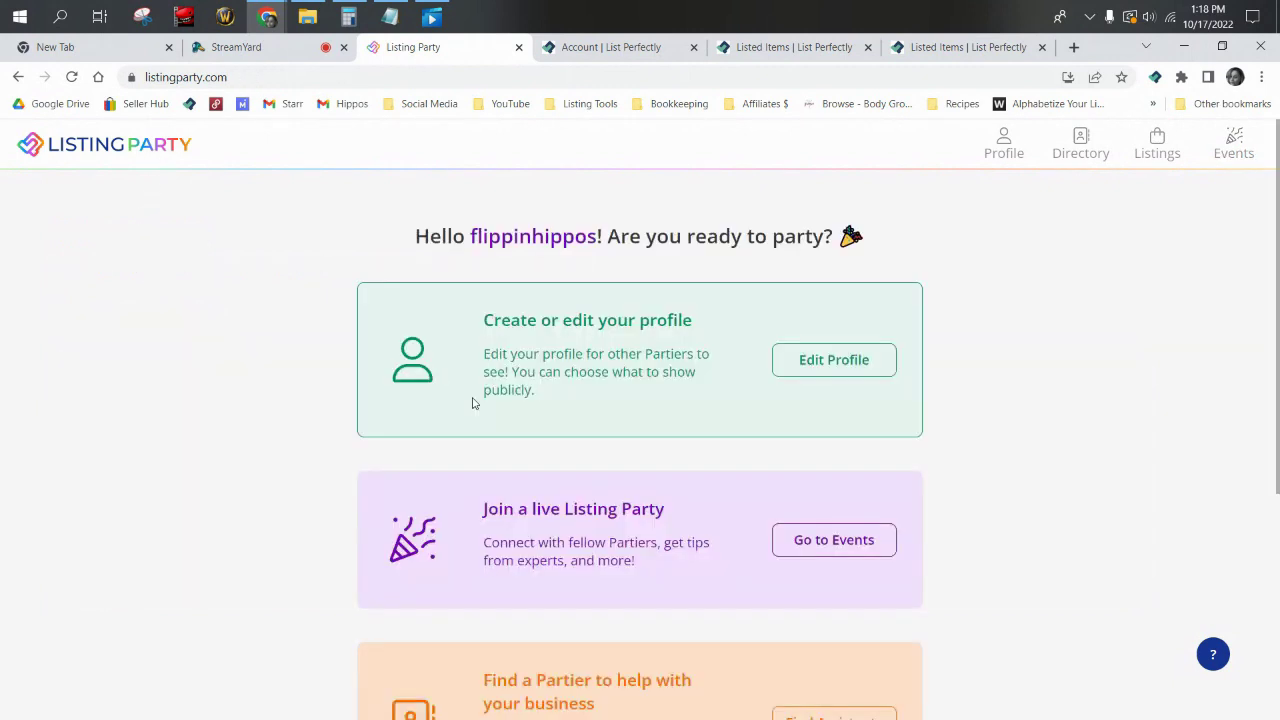
scroll(470, 410, down, 3)
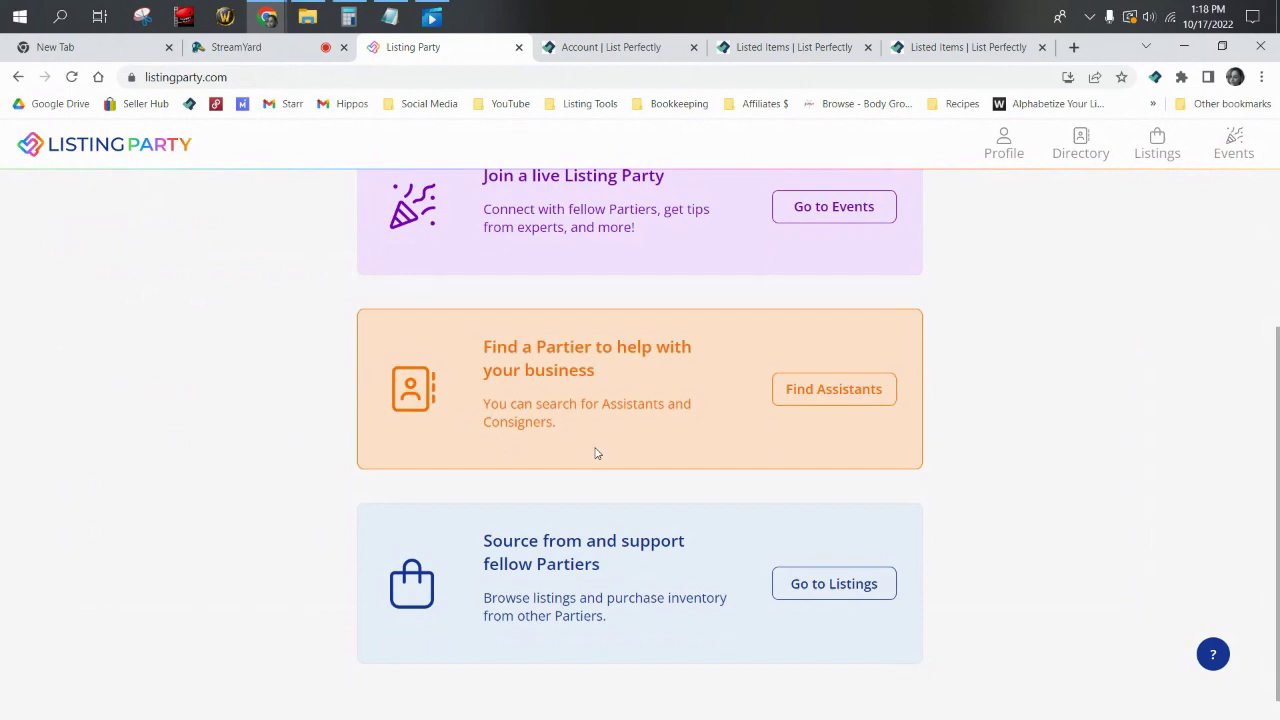
click(782, 388)
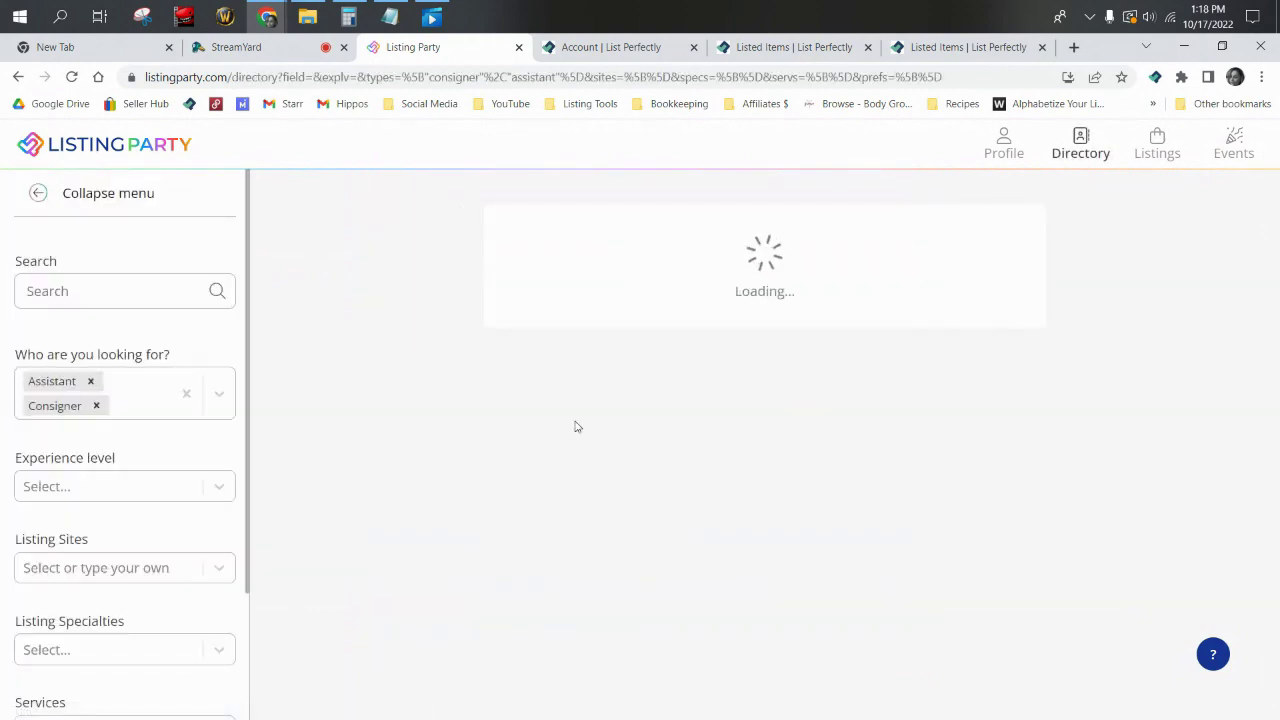
scroll(575, 427, down, 10)
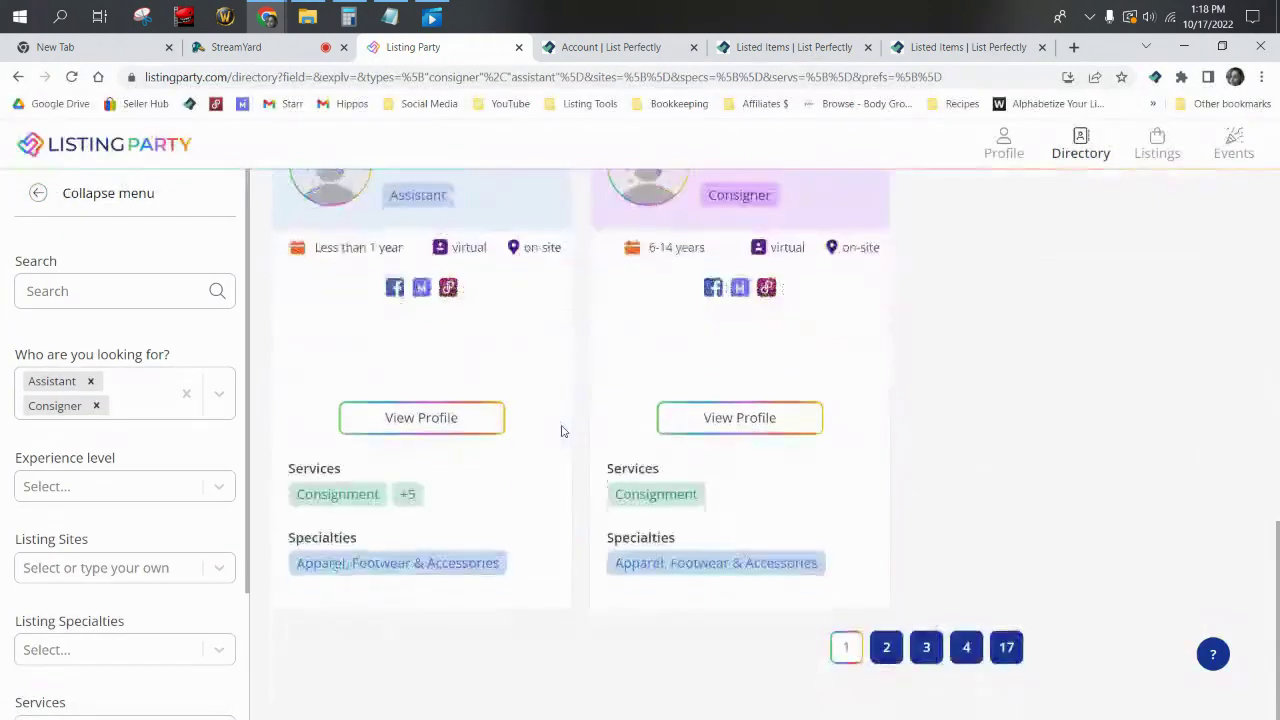
Collapse and reopen the directory's filter menu, and examine the available search filters
click(35, 194)
scroll(420, 405, up, 10)
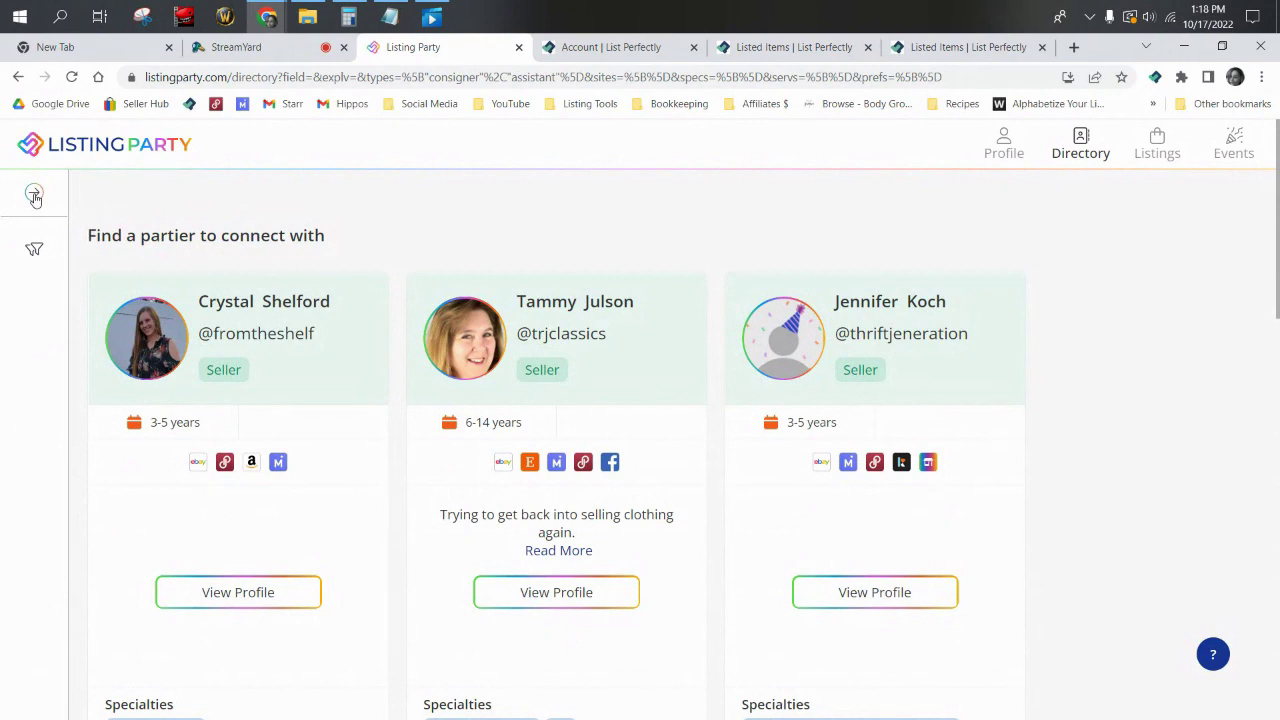
click(37, 250)
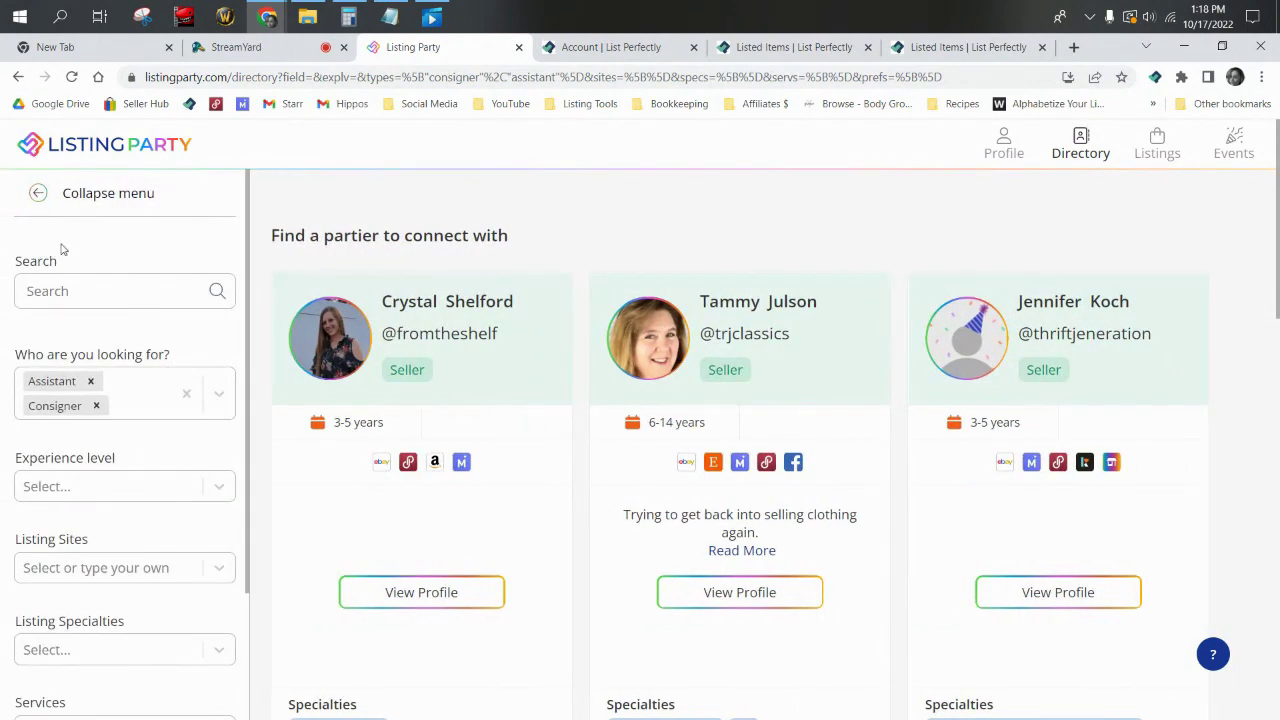
scroll(70, 252, down, 2)
scroll(89, 262, up, 1)
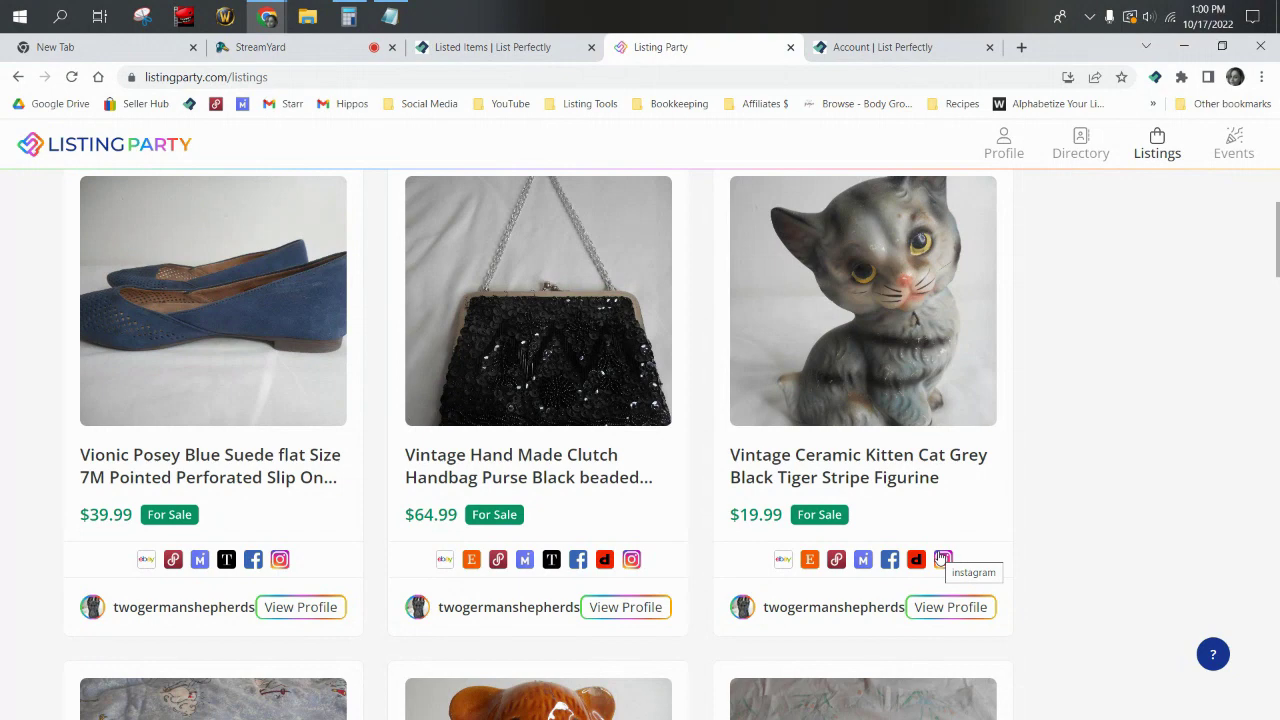
View the profile of the seller offering the ceramic kitten figurine, and return to the Listing Party home page
click(948, 609)
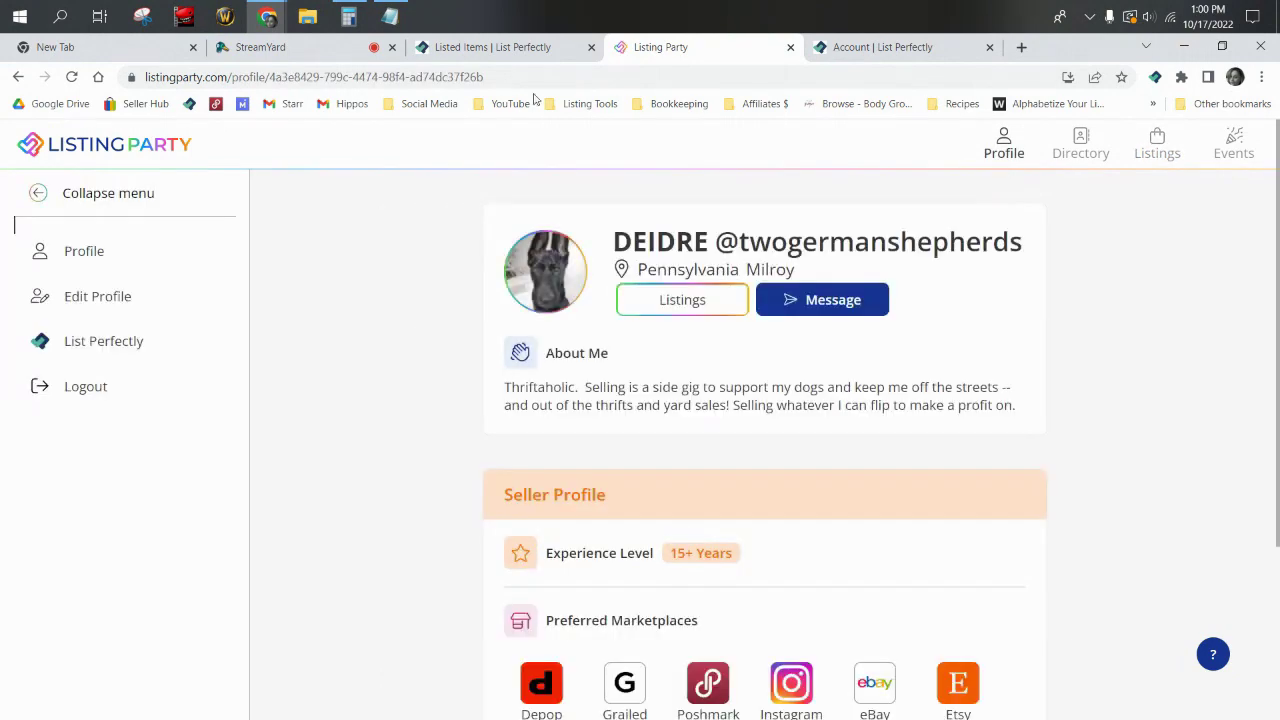
click(18, 76)
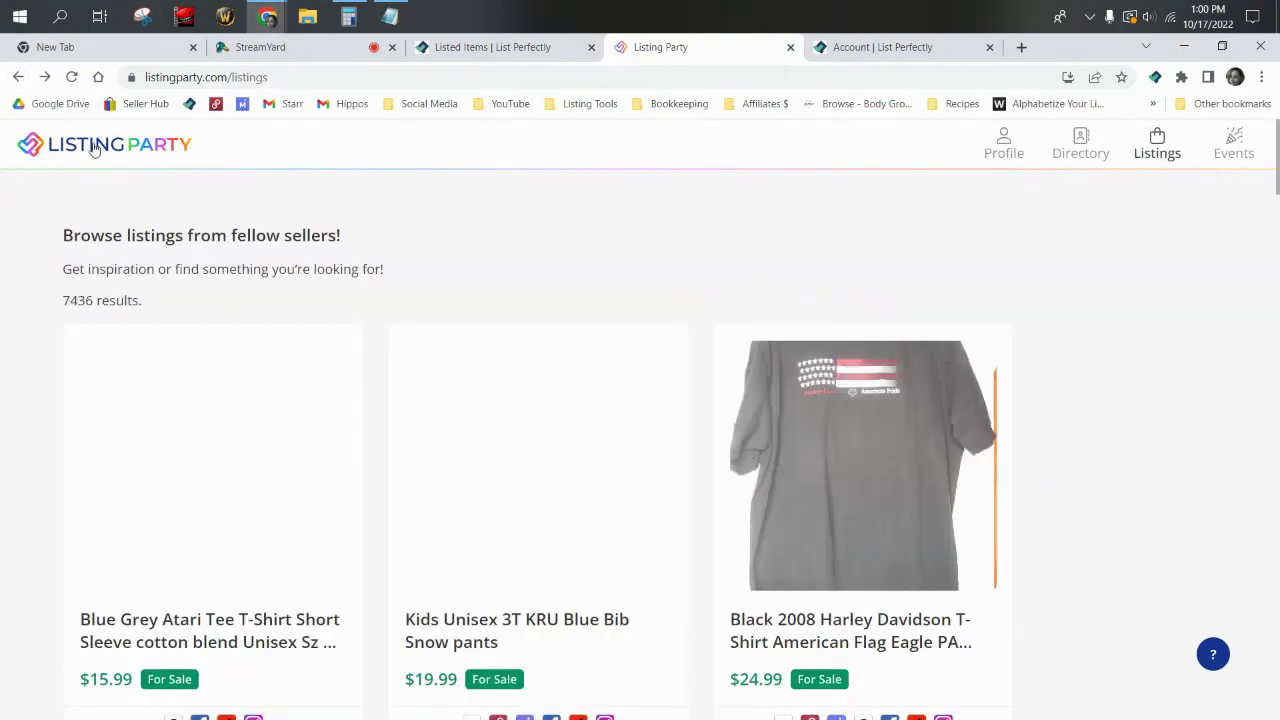
click(95, 150)
Review the home page cards for the profile, live parties, assistants and sourcing from fellow Partiers
scroll(650, 440, down, 1)
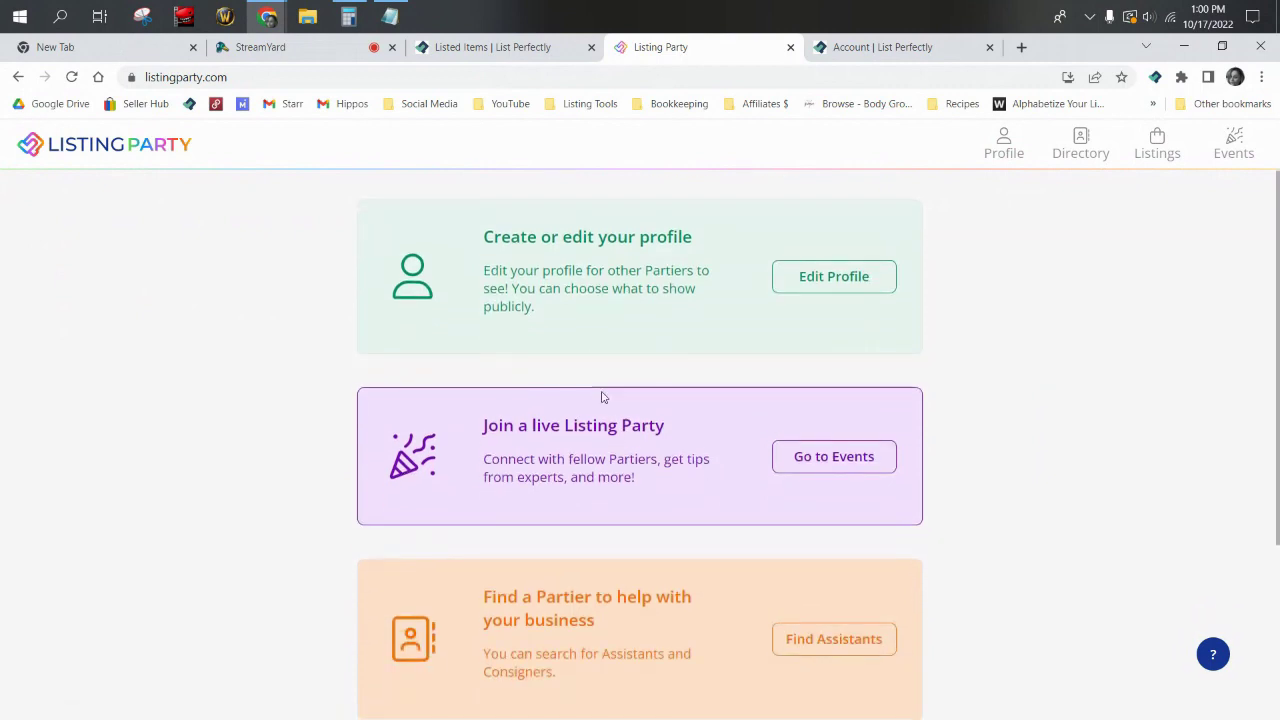
scroll(520, 350, down, 1)
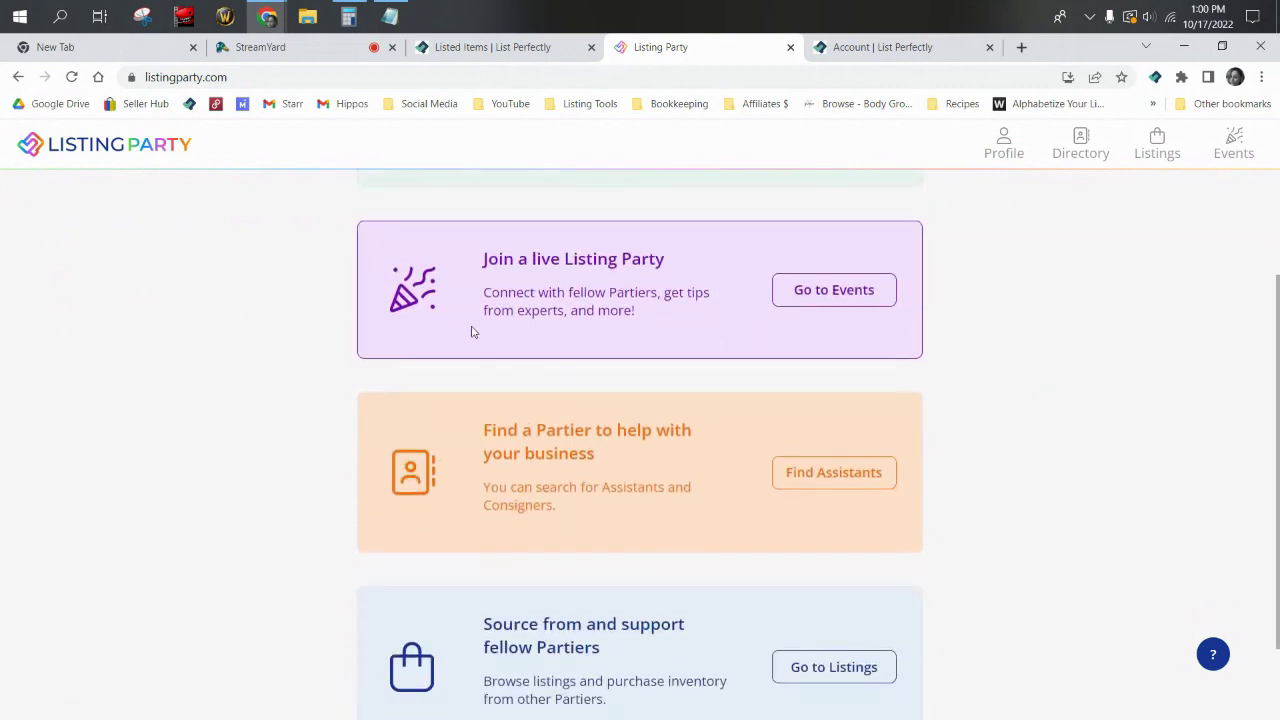
scroll(460, 380, down, 1)
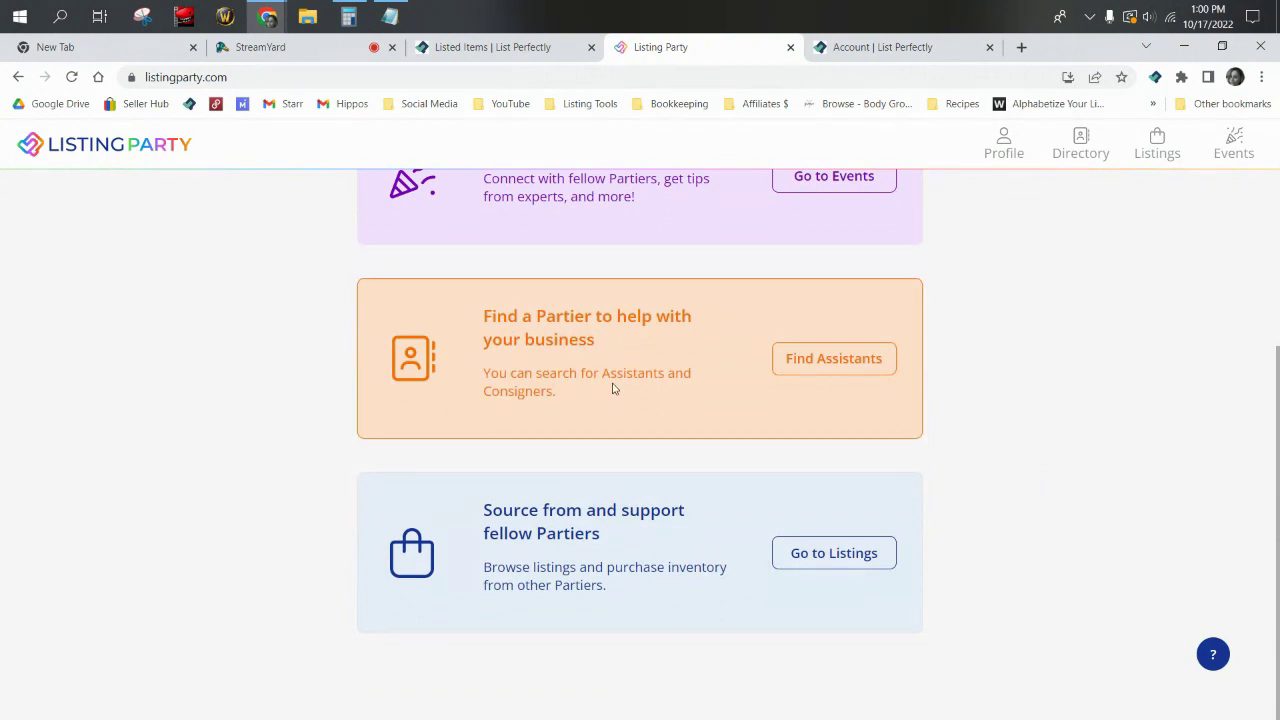
scroll(620, 430, up, 3)
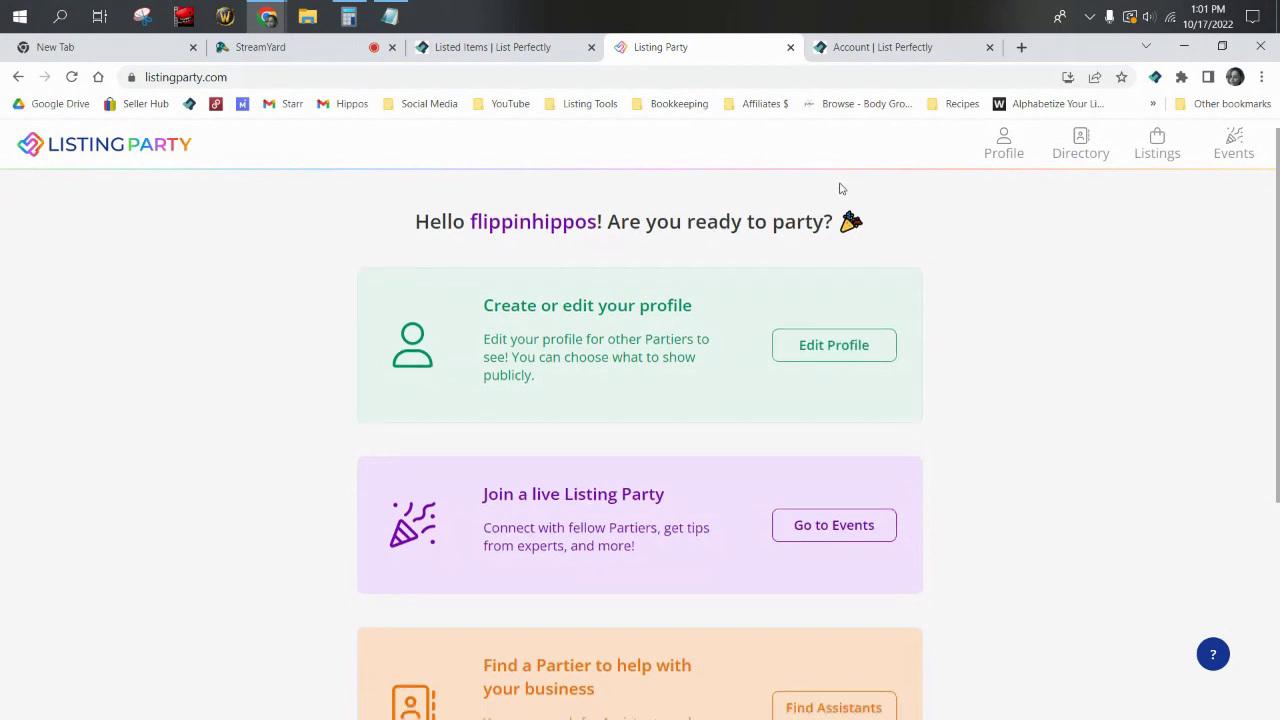
scroll(857, 277, down, 4)
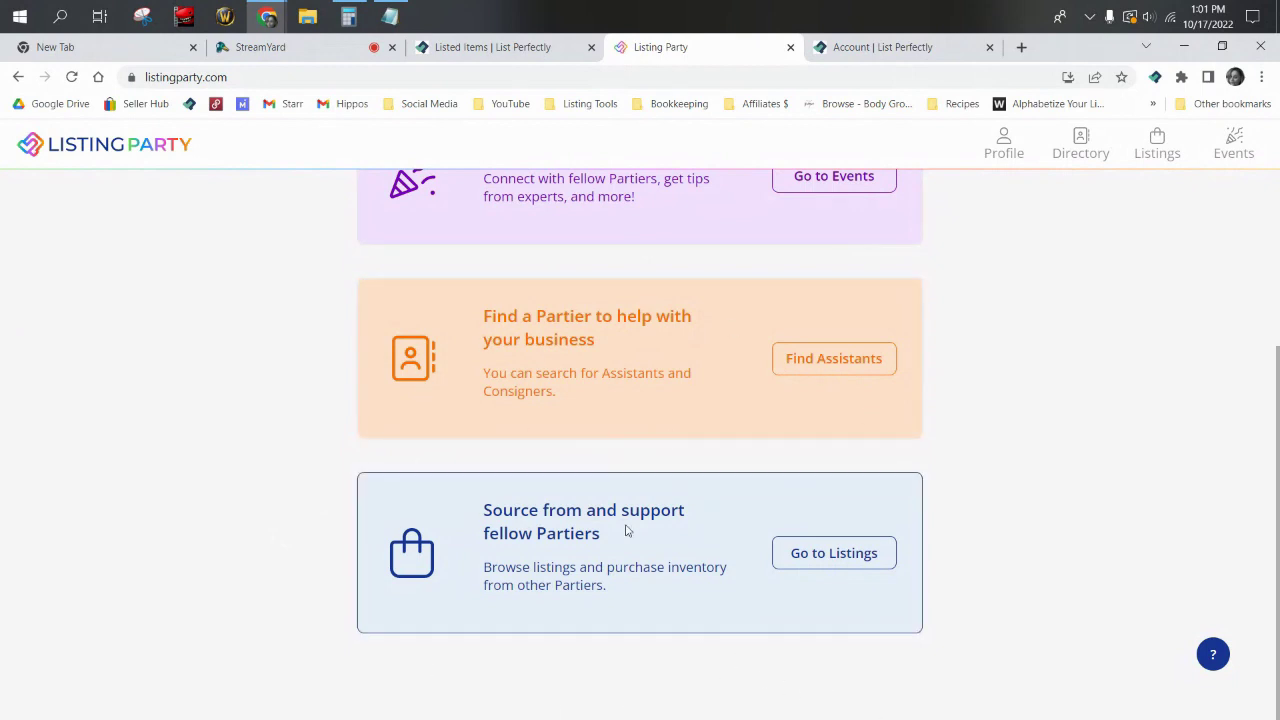
scroll(626, 531, up, 4)
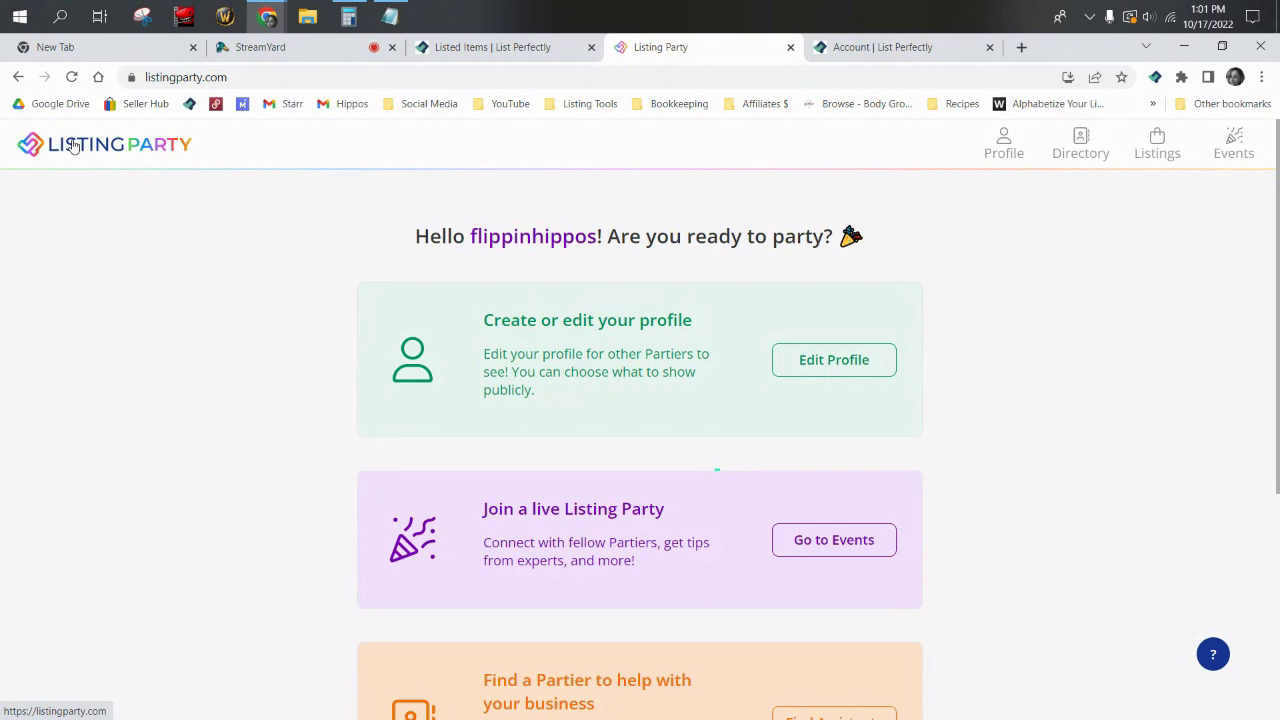
Open the listings from fellow sellers and look over the first items for sale
scroll(705, 470, down, 4)
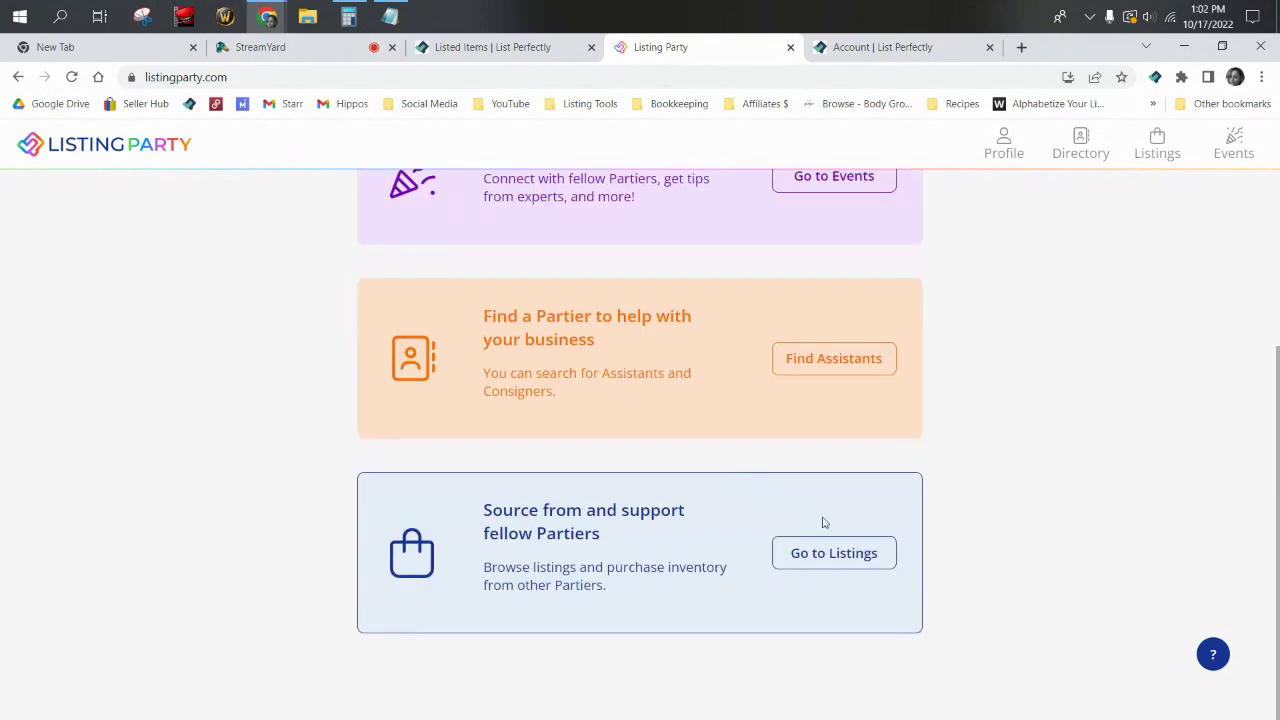
click(871, 563)
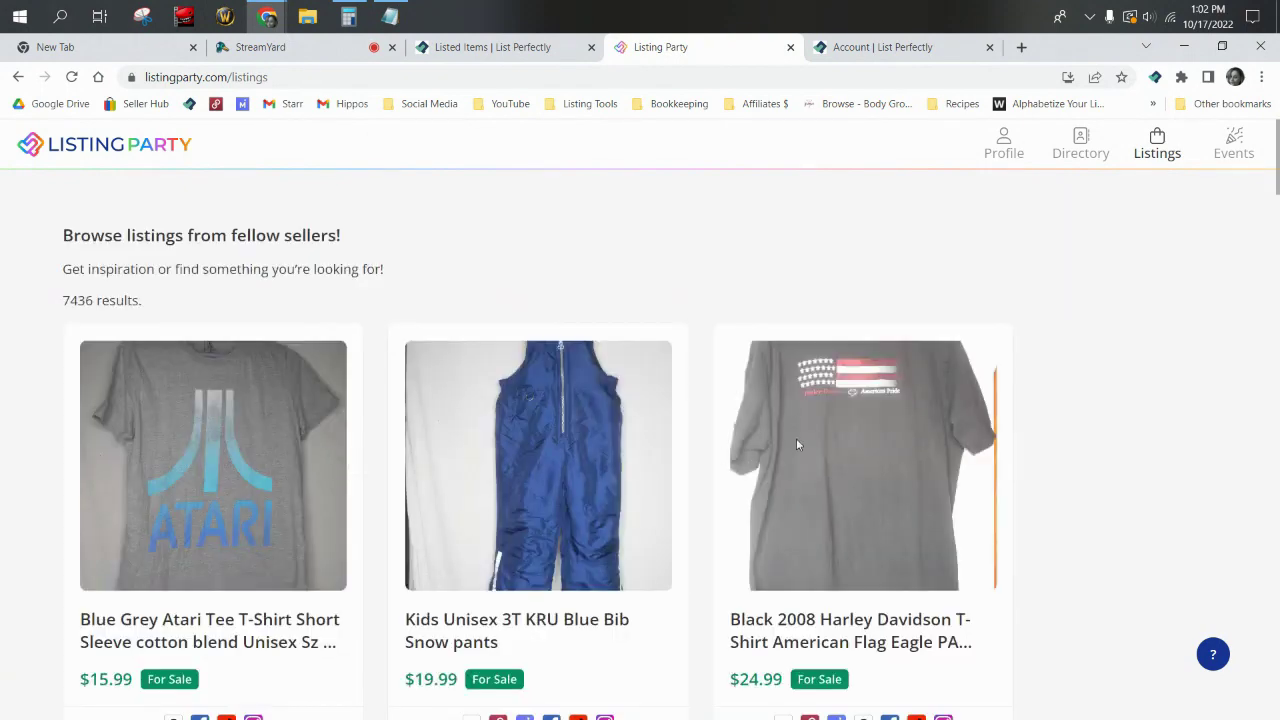
scroll(988, 210, down, 1)
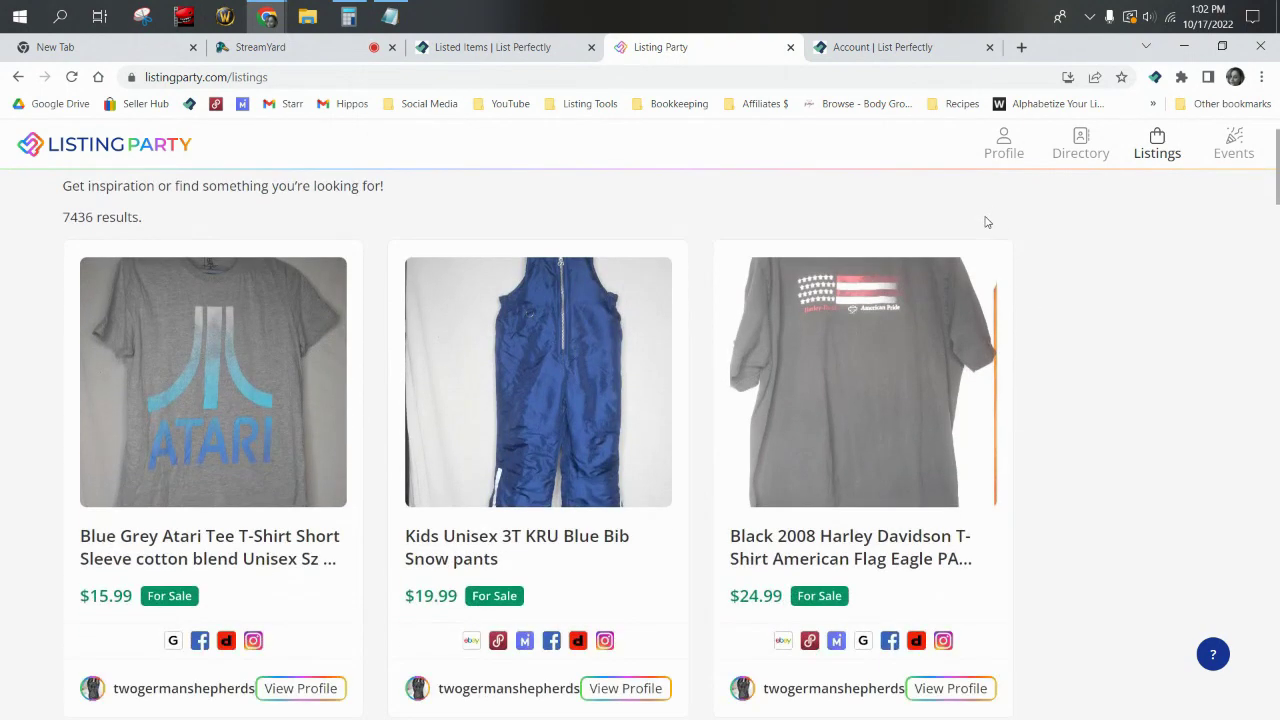
scroll(1065, 342, up, 1)
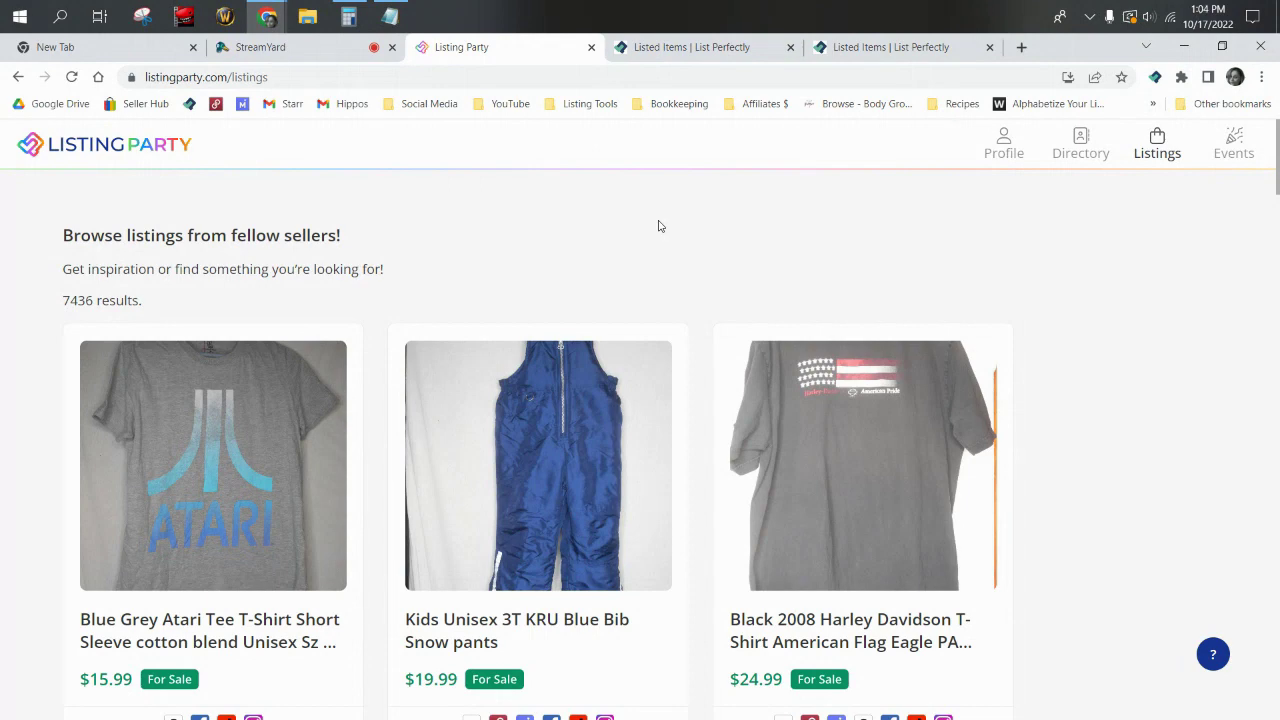
Switch to the List Perfectly listed items and select the Sony remote, Sharp remote and Levis 550 jeans listings
click(680, 48)
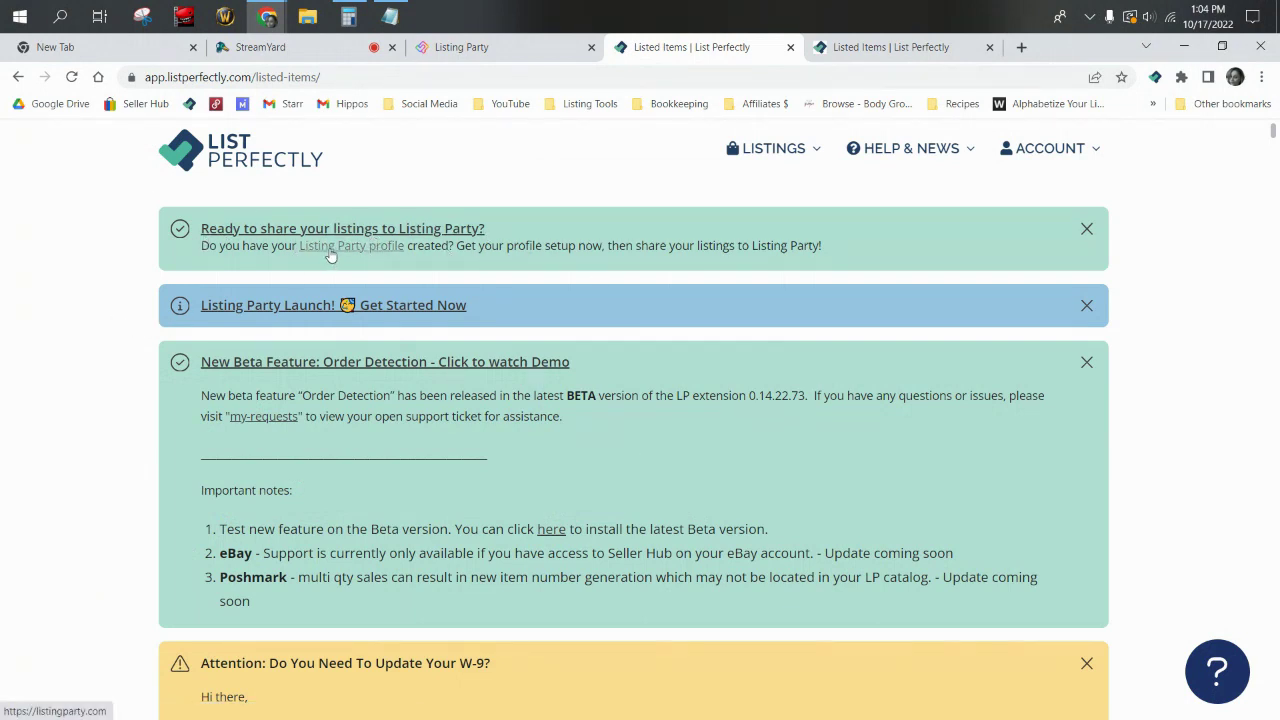
key(ctrl+Tab)
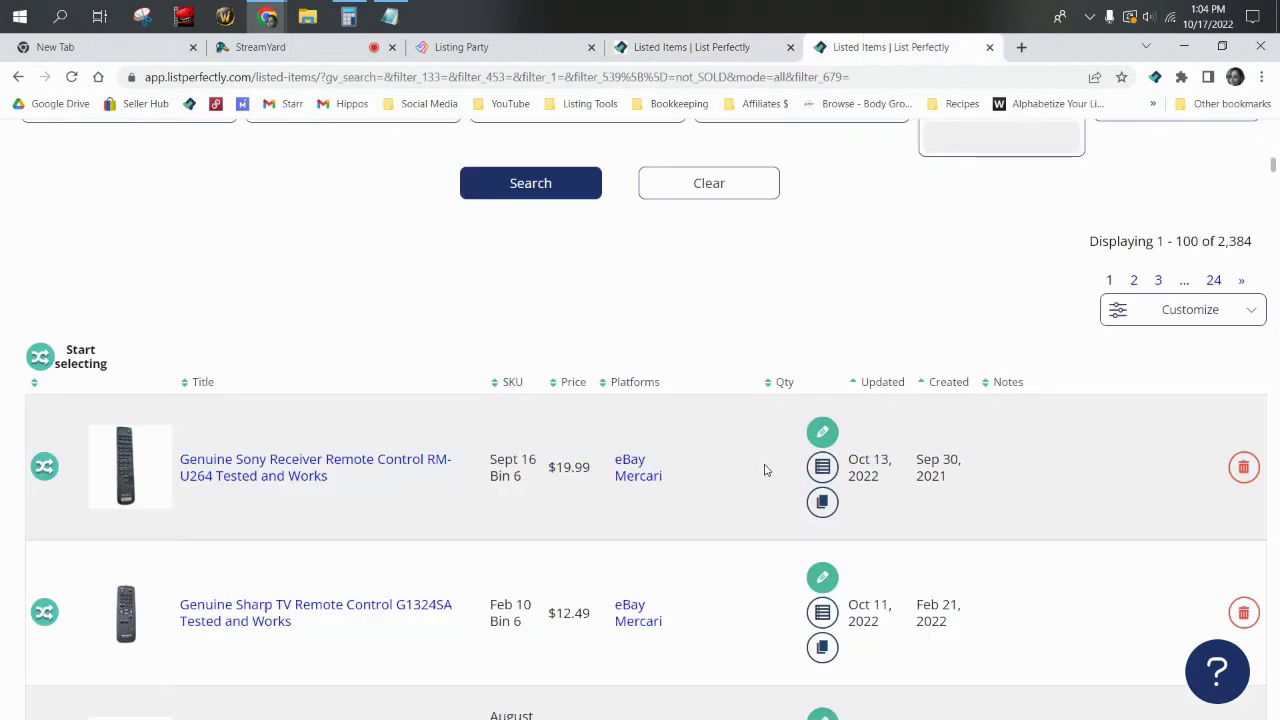
click(44, 358)
click(75, 524)
click(66, 595)
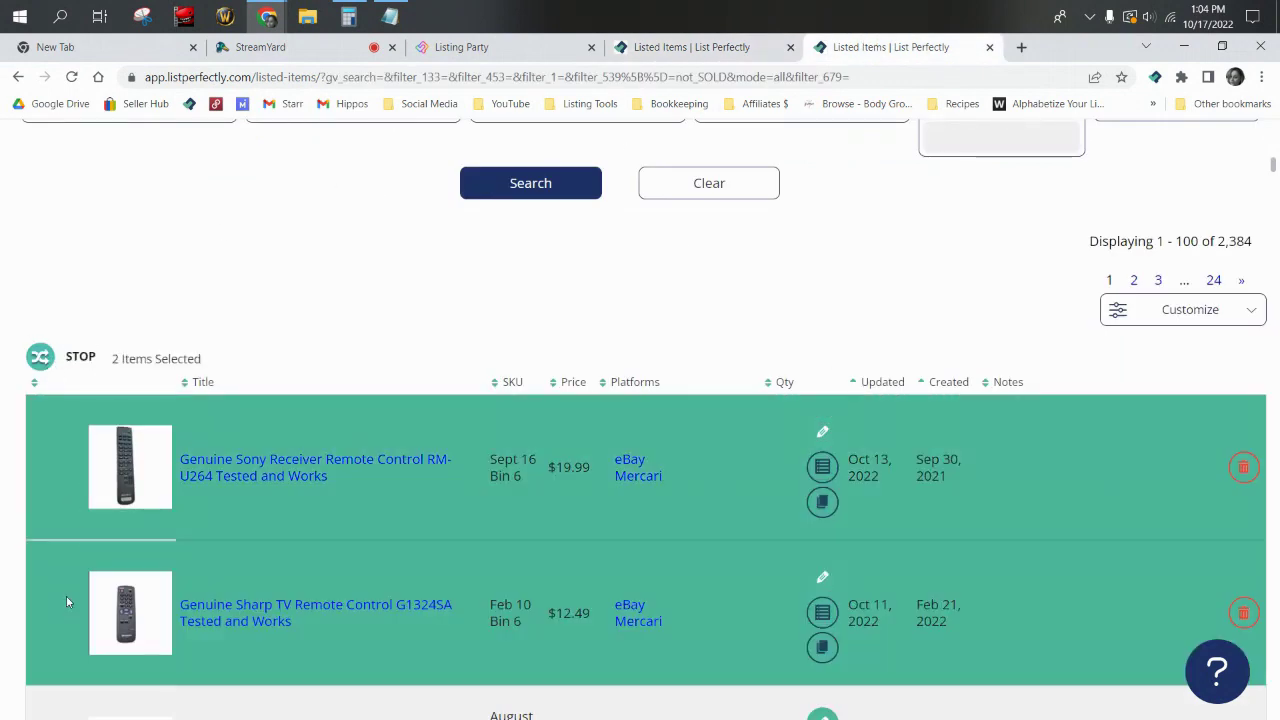
scroll(66, 595, down, 3)
click(83, 463)
scroll(84, 463, up, 2)
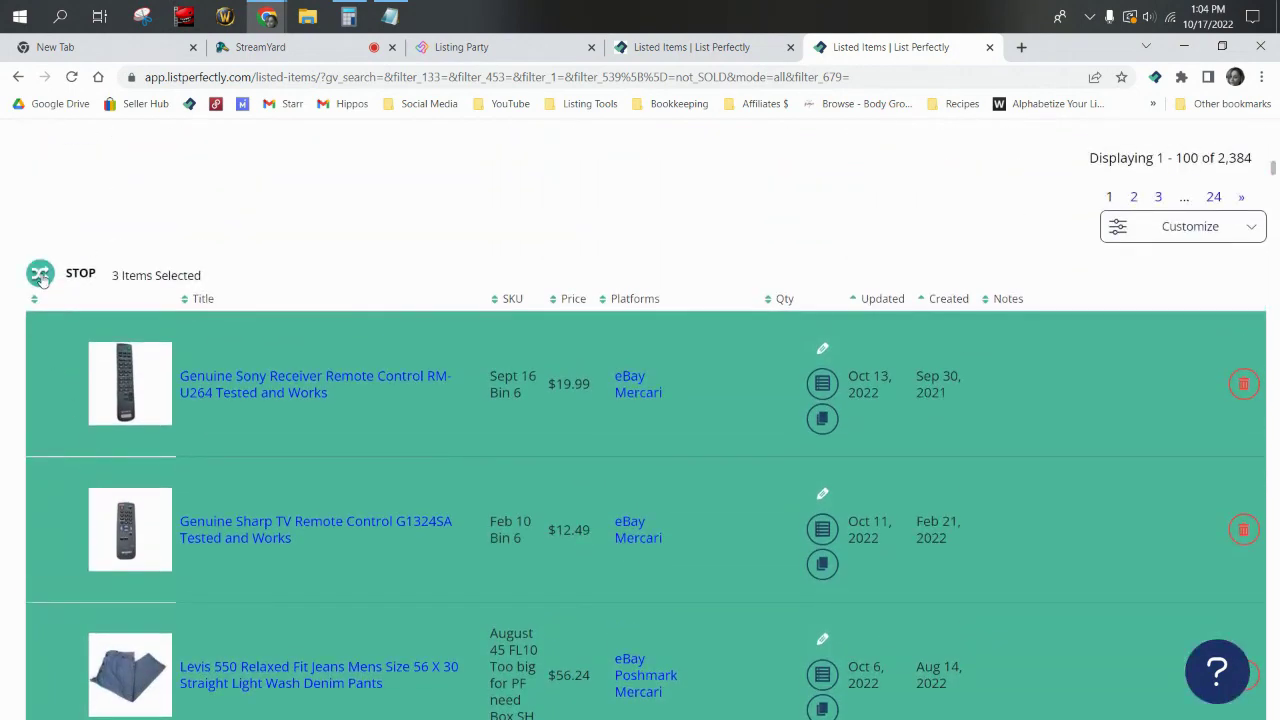
Open the bulk actions for the three selected items, choose Listing Party as the platform and close the window
click(40, 272)
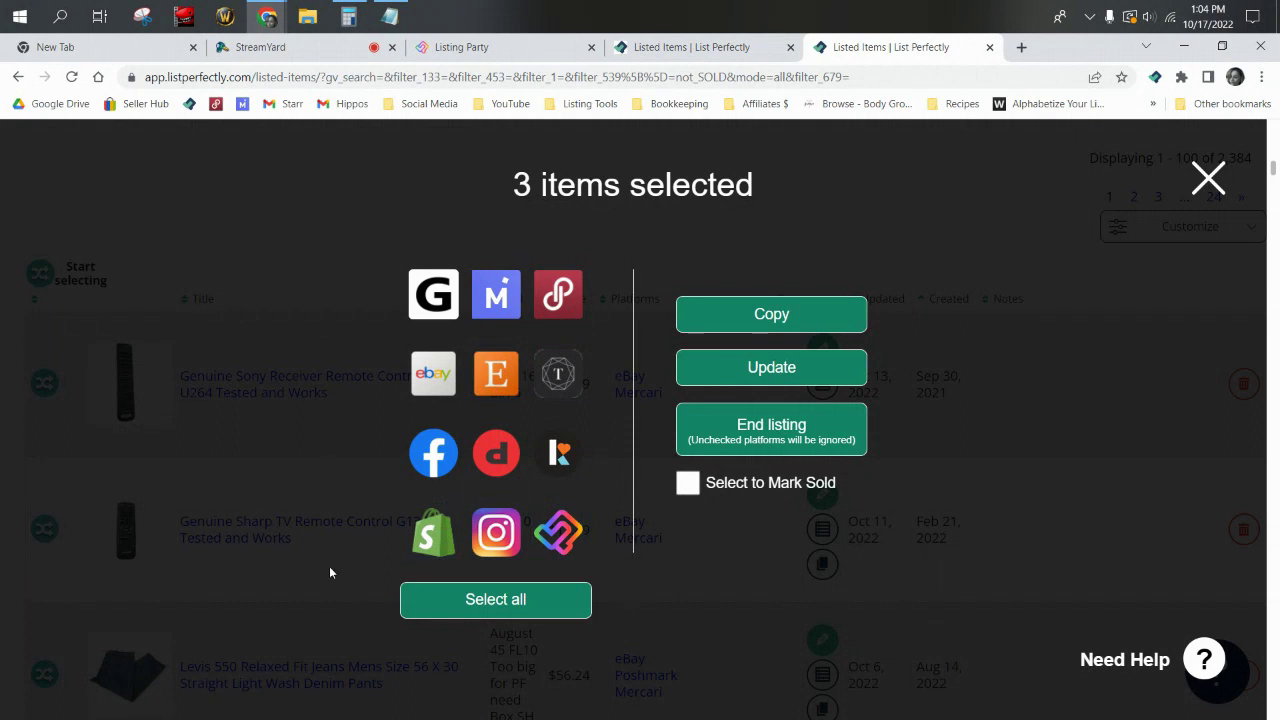
click(557, 535)
click(350, 168)
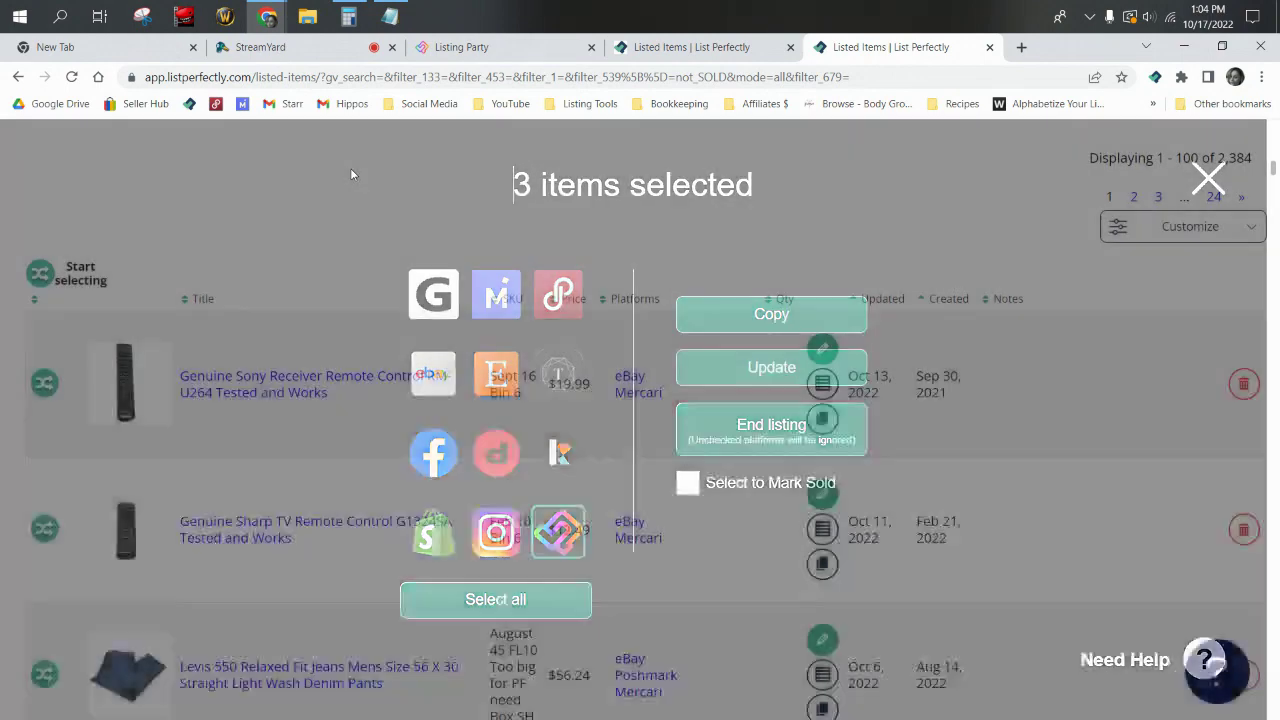